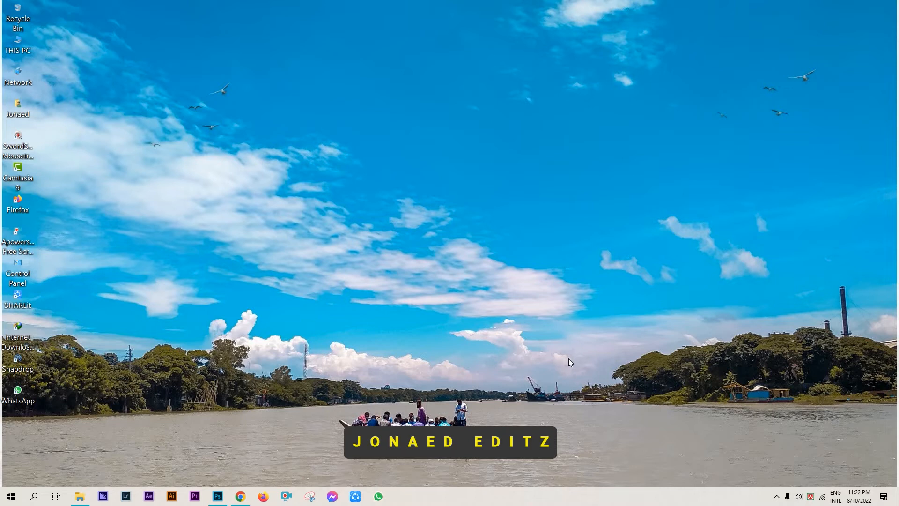
# - Switch to Photoshop and set the raw photo's temperature to 4050, contrast to -8, highlights to -38 and shadows to +19
pyautogui.click(217, 496)
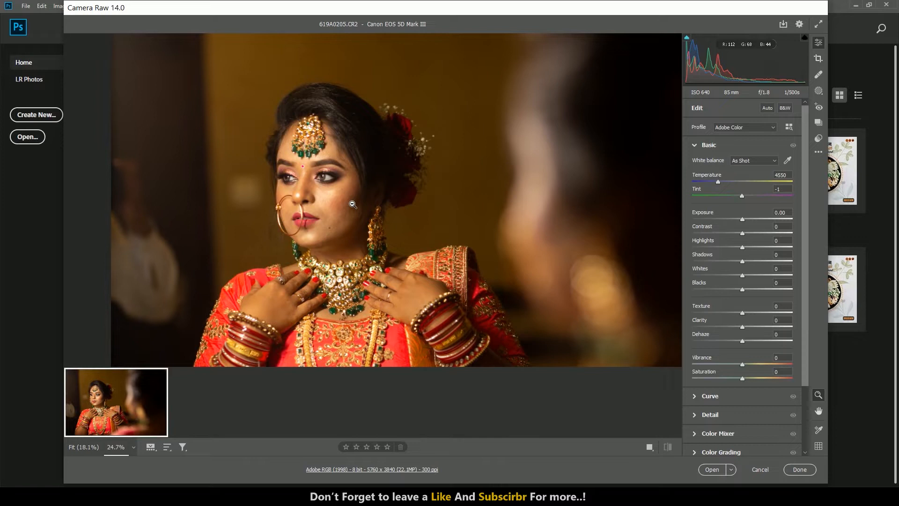
pyautogui.keyDown('alt'); pyautogui.click(347, 202); pyautogui.keyUp('alt')
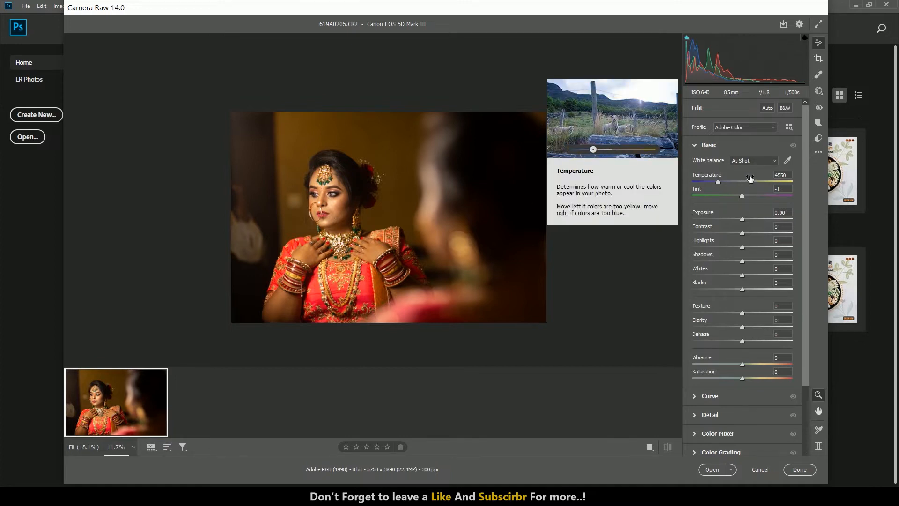
pyautogui.moveTo(751, 178); pyautogui.dragTo(713, 182)
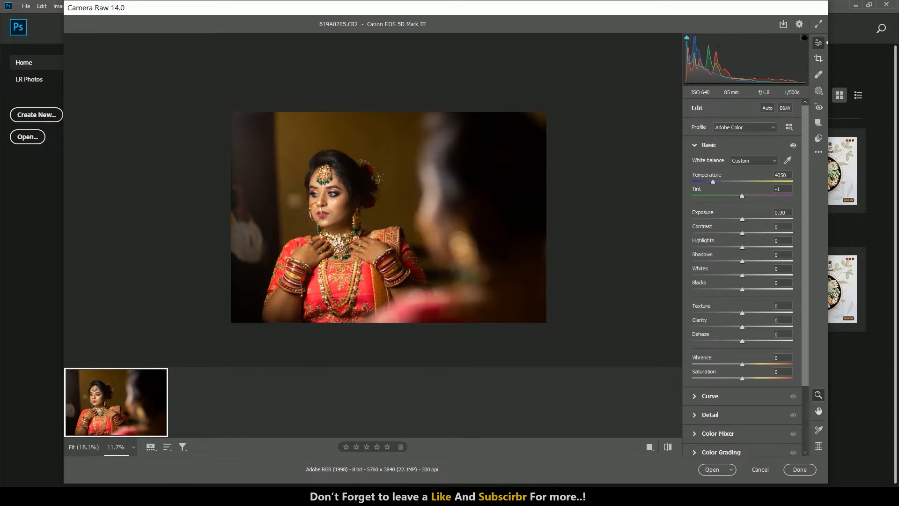
pyautogui.moveTo(759, 231); pyautogui.dragTo(768, 259)
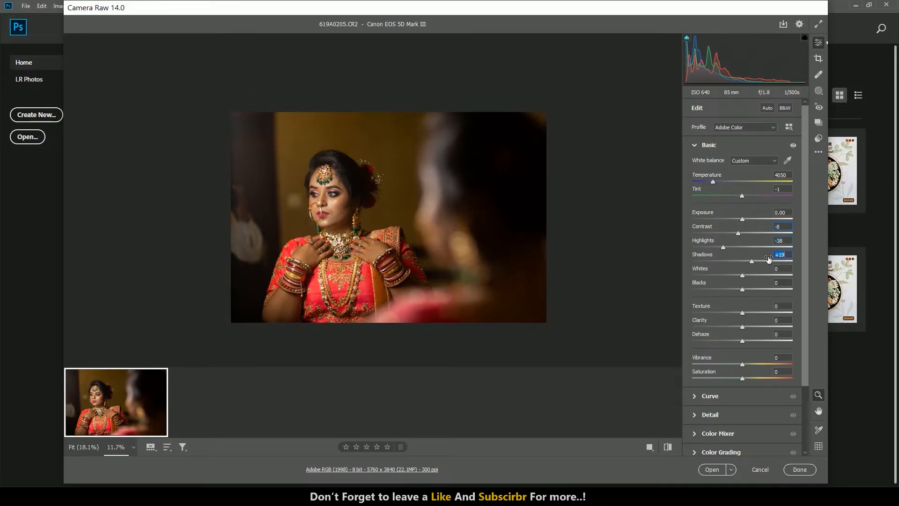
# - Set the photo's blacks to +33, texture to +13, clarity to +6 and dehaze to +7
pyautogui.moveTo(761, 285); pyautogui.dragTo(767, 311)
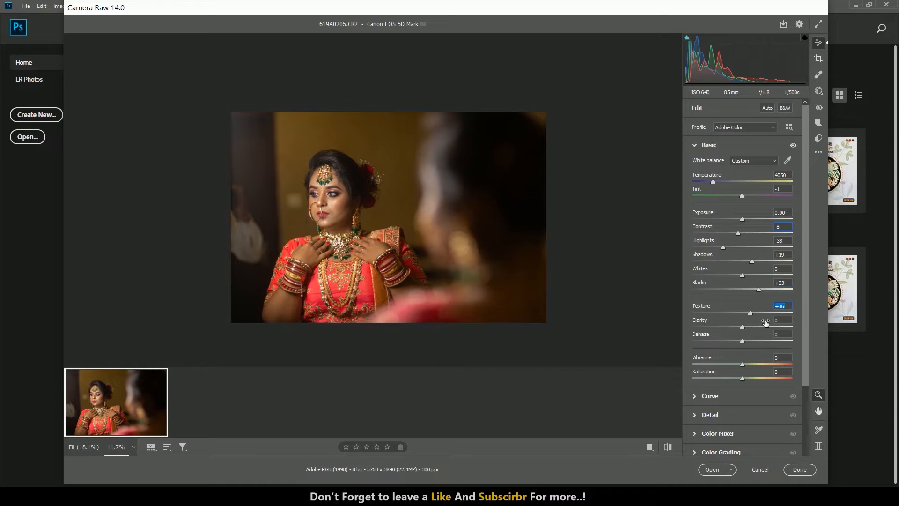
pyautogui.click(335, 233)
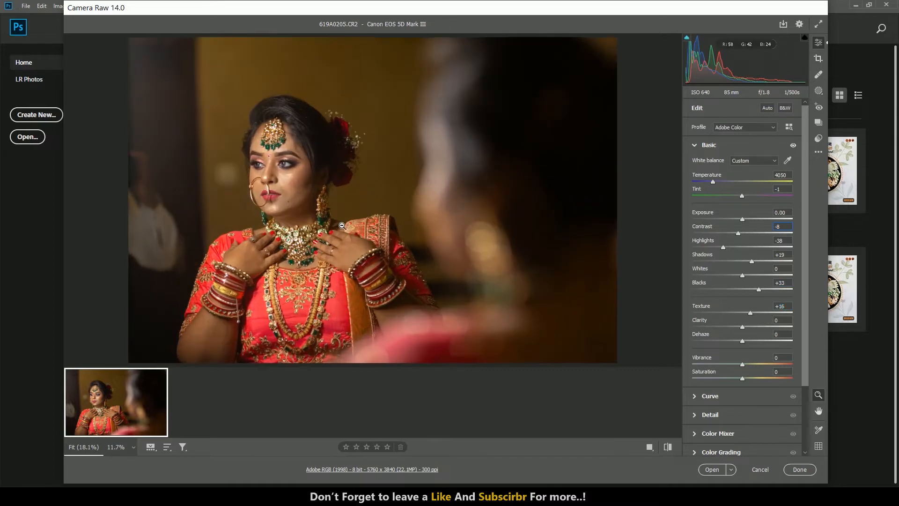
pyautogui.moveTo(733, 310); pyautogui.dragTo(739, 310)
pyautogui.click(759, 312)
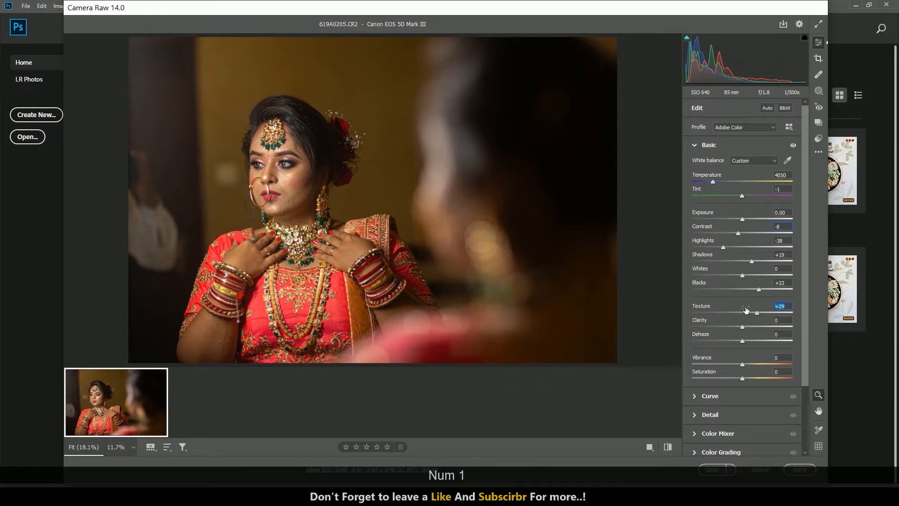
pyautogui.moveTo(758, 313); pyautogui.dragTo(753, 313)
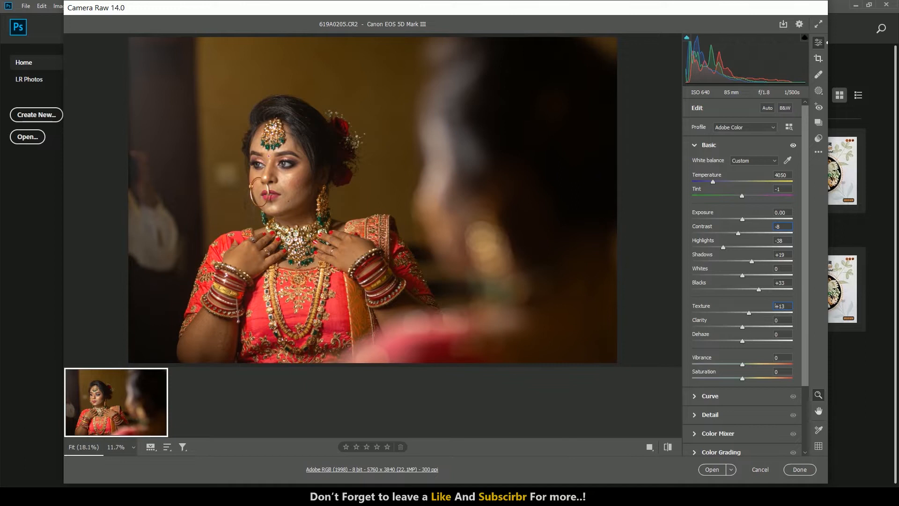
pyautogui.moveTo(745, 328); pyautogui.dragTo(746, 343)
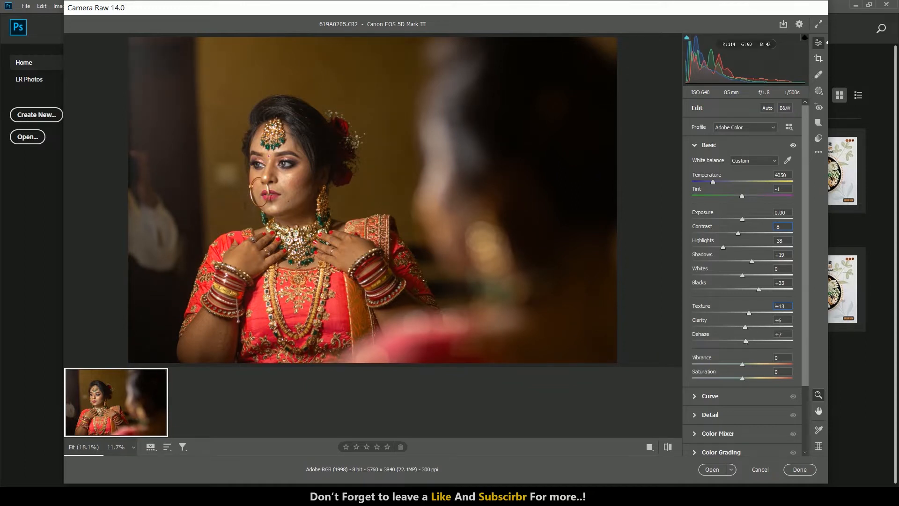
# - Brighten the skin tones by setting the orange saturation to -10 and the orange luminance to +14 in the Color Mixer
pyautogui.click(704, 147)
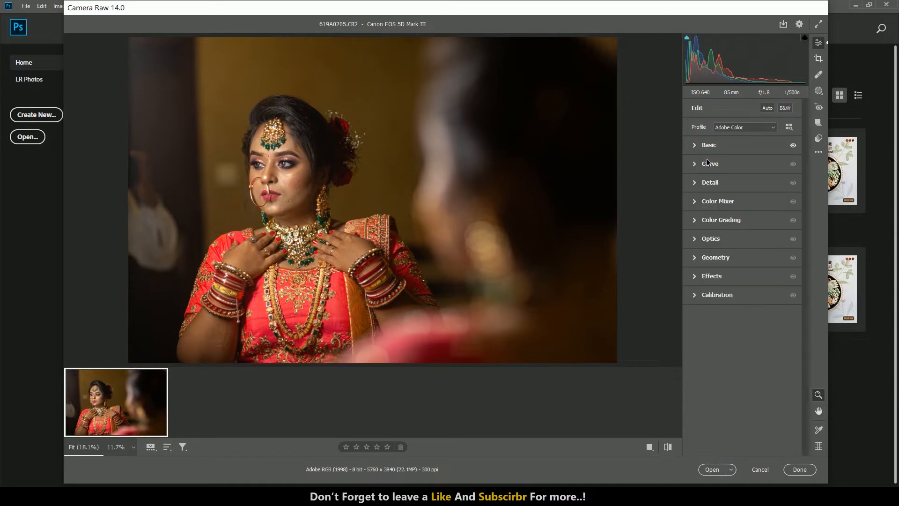
pyautogui.click(709, 202)
pyautogui.moveTo(742, 266); pyautogui.dragTo(760, 279)
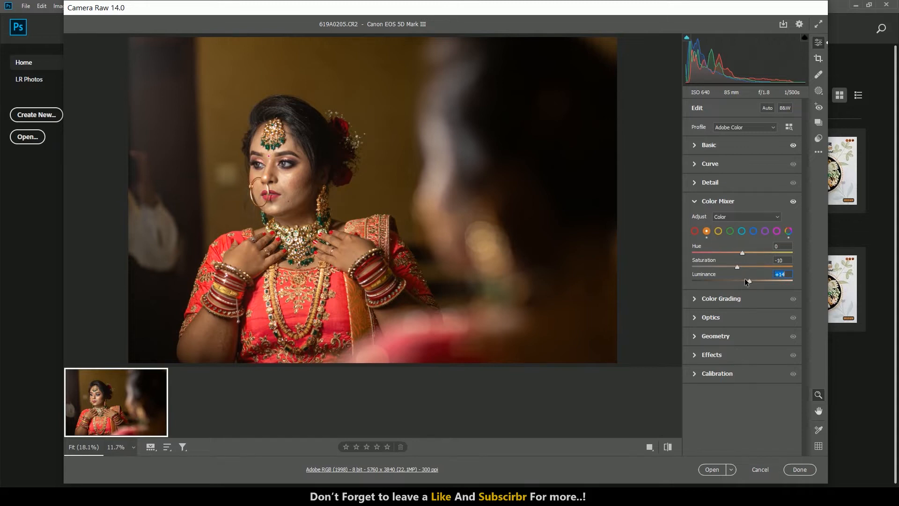
pyautogui.click(276, 187)
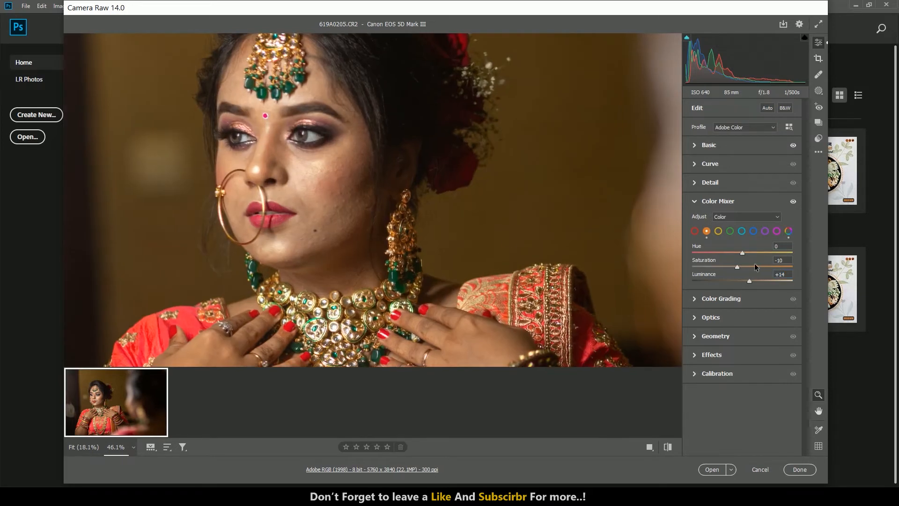
pyautogui.click(301, 204)
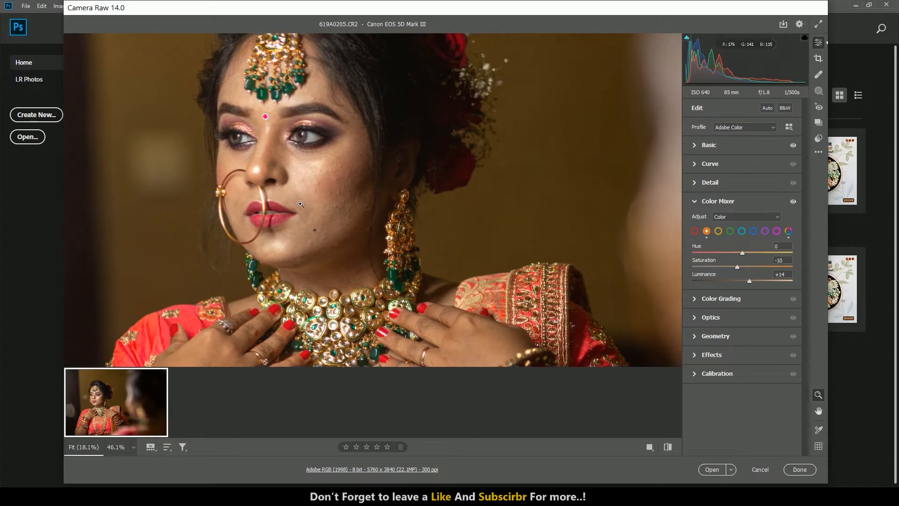
# - Open the developed raw image as a Photoshop document and duplicate the background layer
pyautogui.click(711, 470)
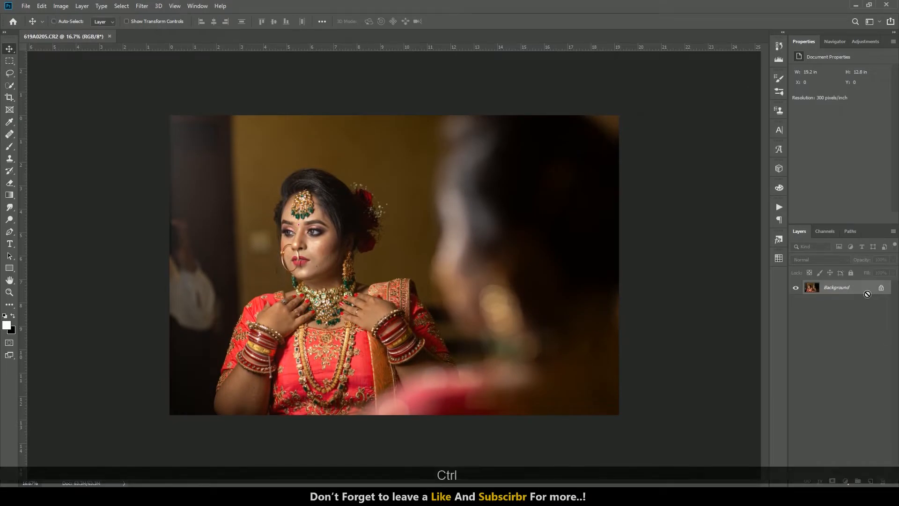
pyautogui.hotkey('ctrl', 'j')
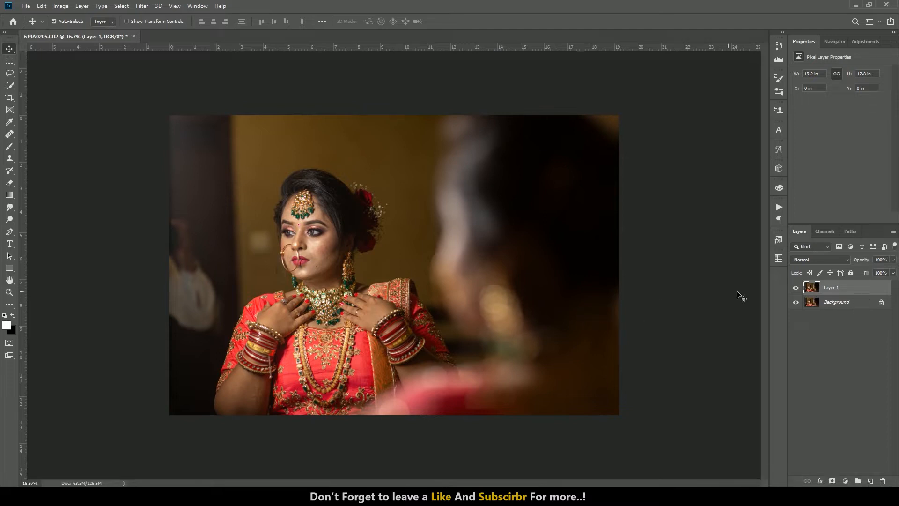
# - Remove the blurred white-clad figure from the dark background beside the bride with the Spot Healing Brush in Content-Aware mode
pyautogui.scroll(3, 103, 287)
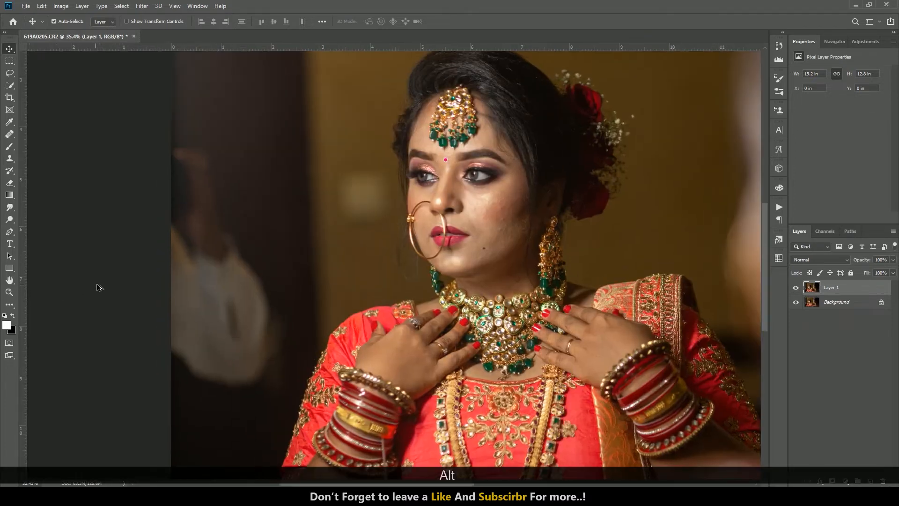
pyautogui.scroll(-2, 626, 233)
pyautogui.scroll(-2, 302, 251)
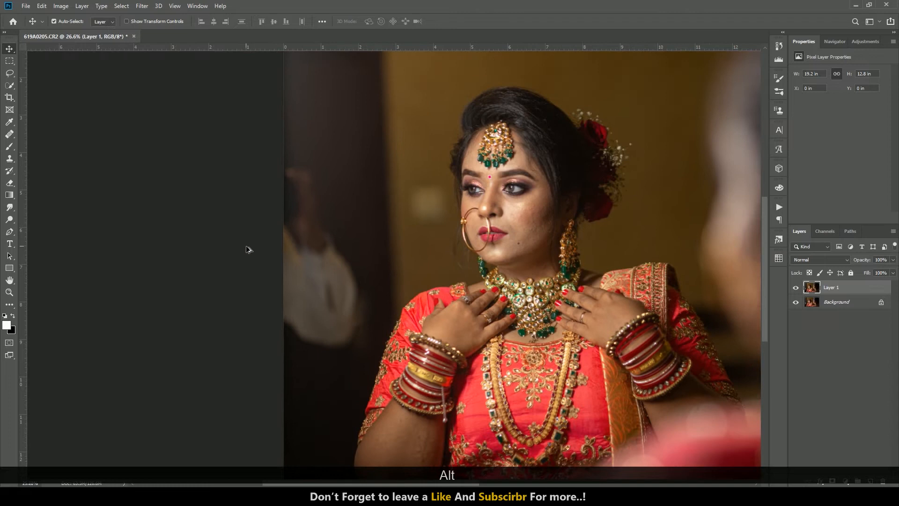
pyautogui.scroll(4, 251, 250)
pyautogui.scroll(-1, 388, 237)
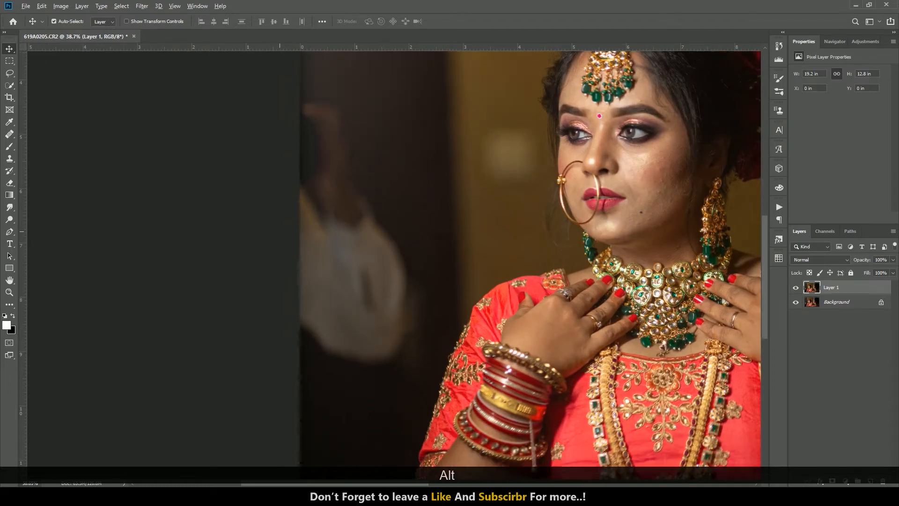
pyautogui.scroll(-2, 281, 234)
pyautogui.scroll(-1, 211, 237)
pyautogui.scroll(3, 138, 260)
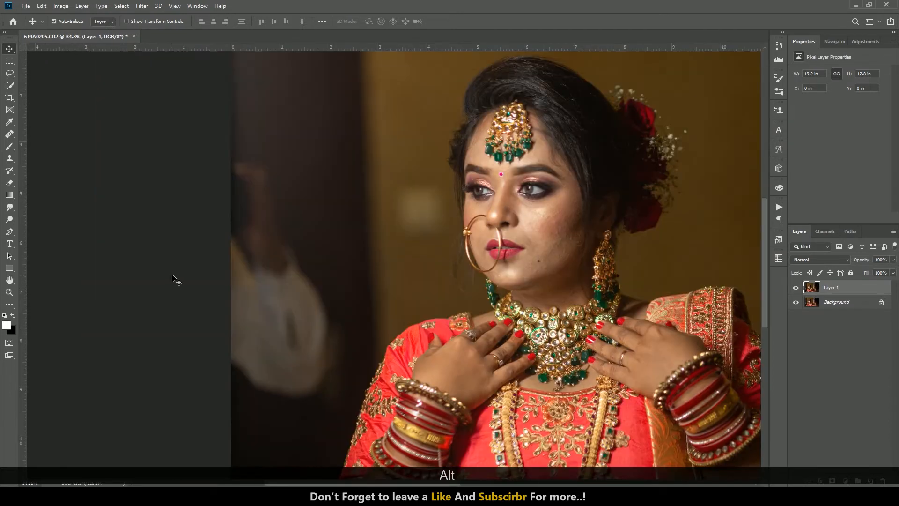
pyautogui.scroll(-2, 331, 234)
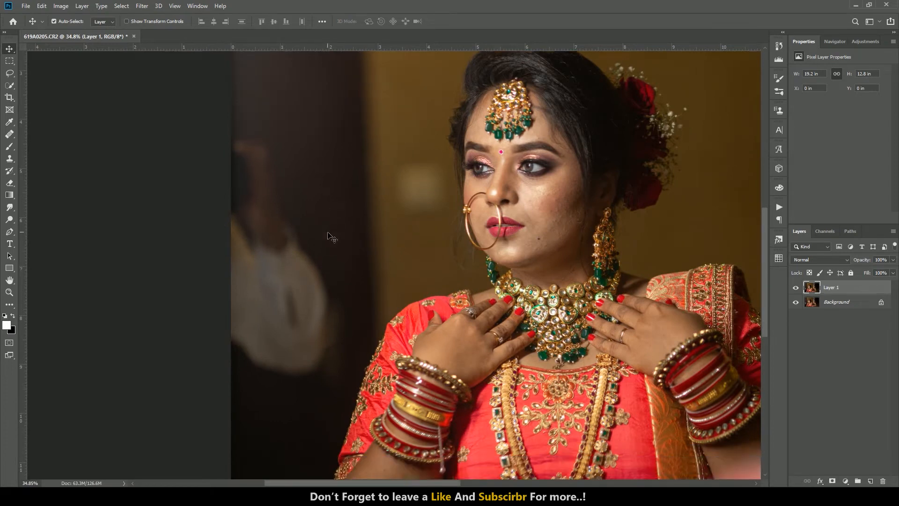
pyautogui.click(10, 135)
pyautogui.rightClick(7, 135)
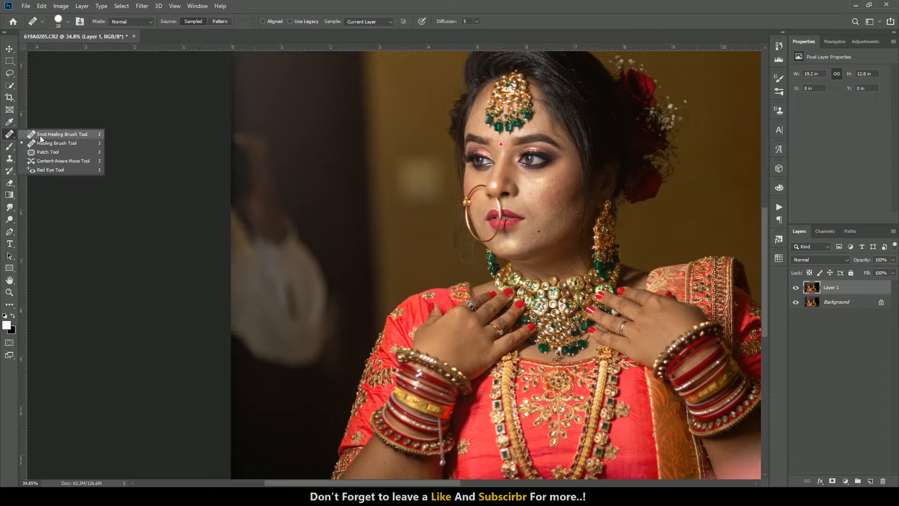
pyautogui.click(40, 135)
pyautogui.moveTo(262, 178); pyautogui.dragTo(306, 186)
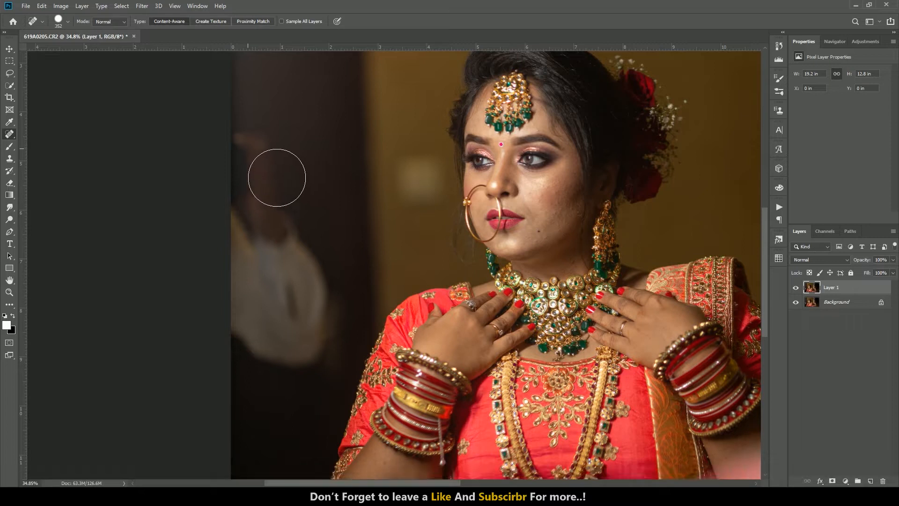
pyautogui.moveTo(260, 143)
pyautogui.mouseDown()
pyautogui.moveTo(338, 322)
pyautogui.moveTo(339, 357)
pyautogui.moveTo(301, 372)
pyautogui.moveTo(259, 251)
pyautogui.moveTo(311, 333)
pyautogui.mouseUp()
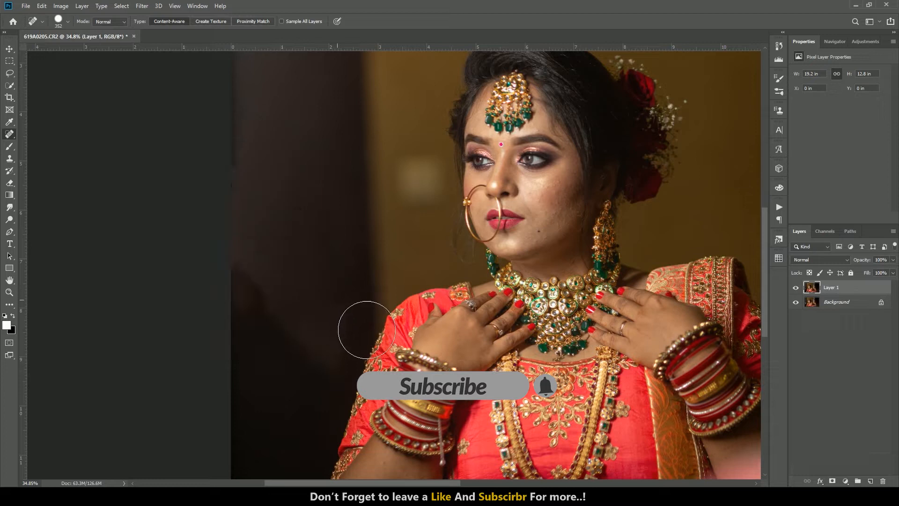
pyautogui.moveTo(334, 305); pyautogui.dragTo(352, 388)
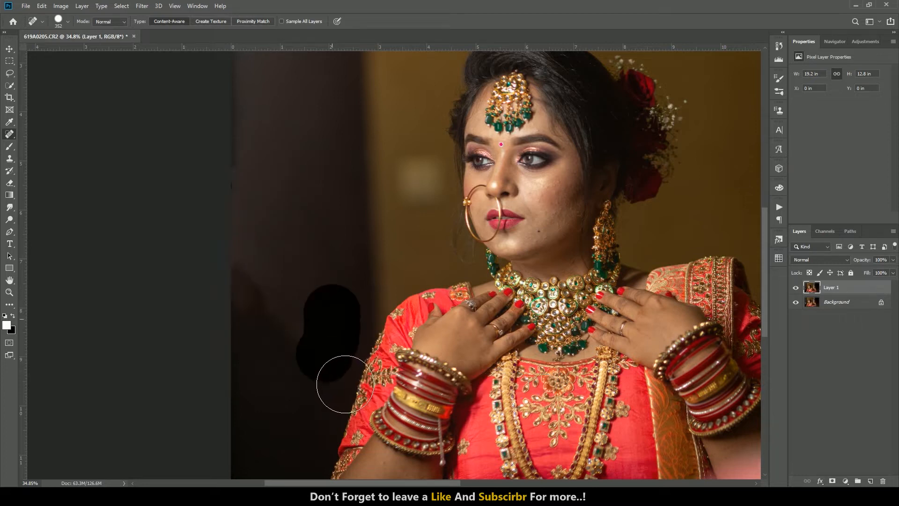
pyautogui.moveTo(311, 347)
pyautogui.mouseDown()
pyautogui.moveTo(321, 360)
pyautogui.moveTo(259, 279)
pyautogui.mouseUp()
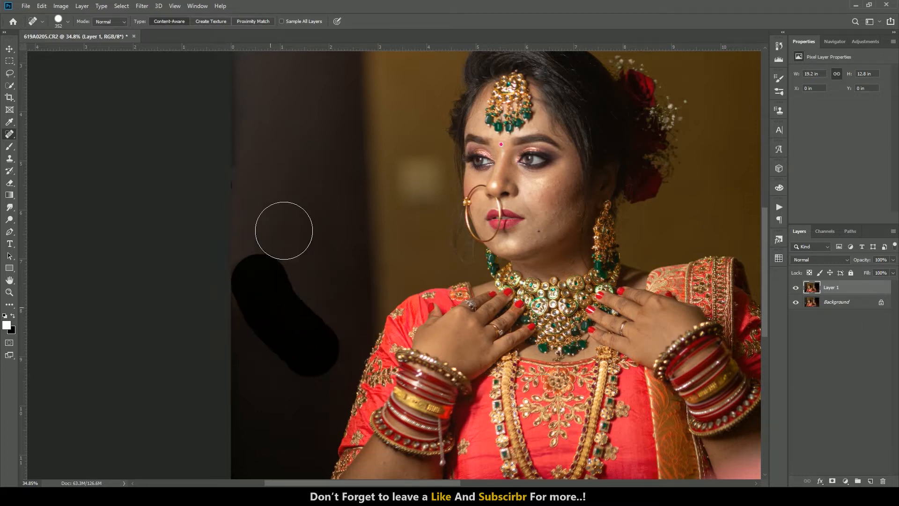
# - Smooth the patchy healed area of the dark background with the Mixer Brush at 72% flow
pyautogui.scroll(-3, 306, 281)
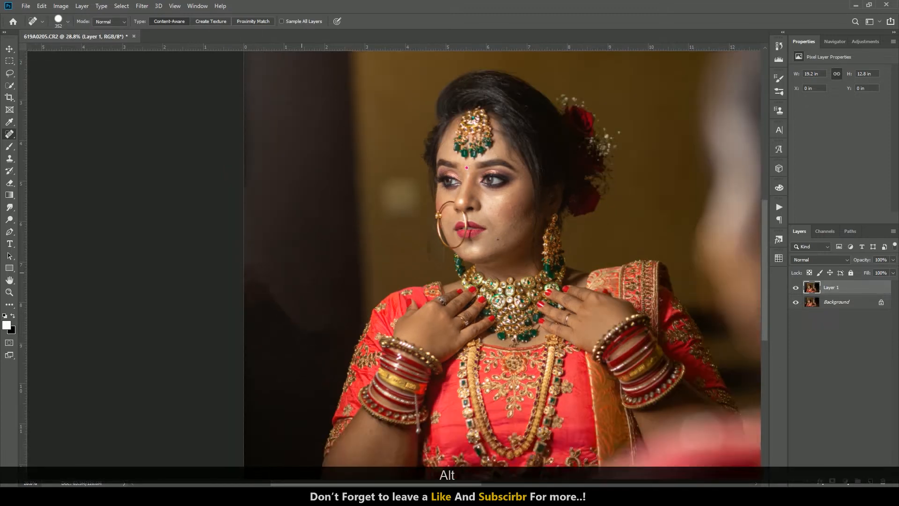
pyautogui.scroll(-4, 321, 293)
pyautogui.scroll(3, 286, 293)
pyautogui.scroll(-3, 234, 294)
pyautogui.scroll(3, 127, 294)
pyautogui.scroll(2, 125, 293)
pyautogui.scroll(-1, 562, 273)
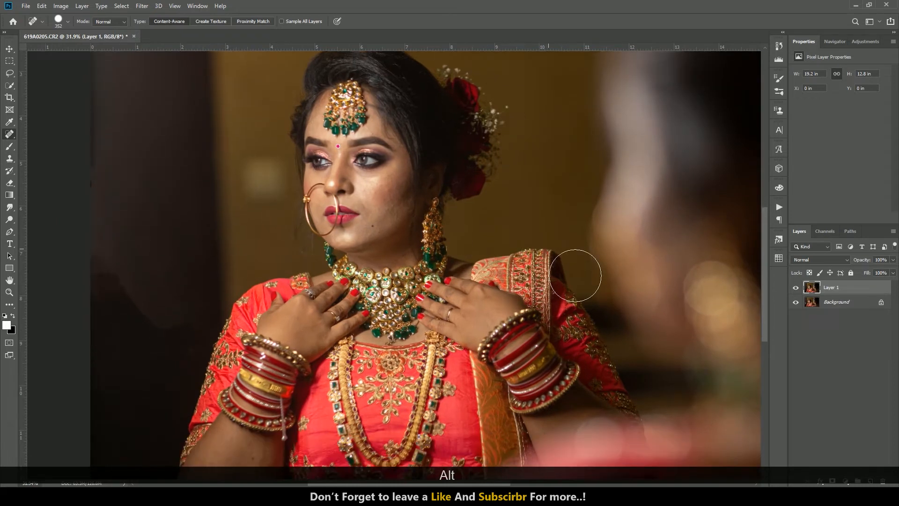
pyautogui.scroll(-2, 591, 265)
pyautogui.scroll(1, 113, 271)
pyautogui.click(10, 146)
pyautogui.rightClick(10, 146)
pyautogui.click(42, 173)
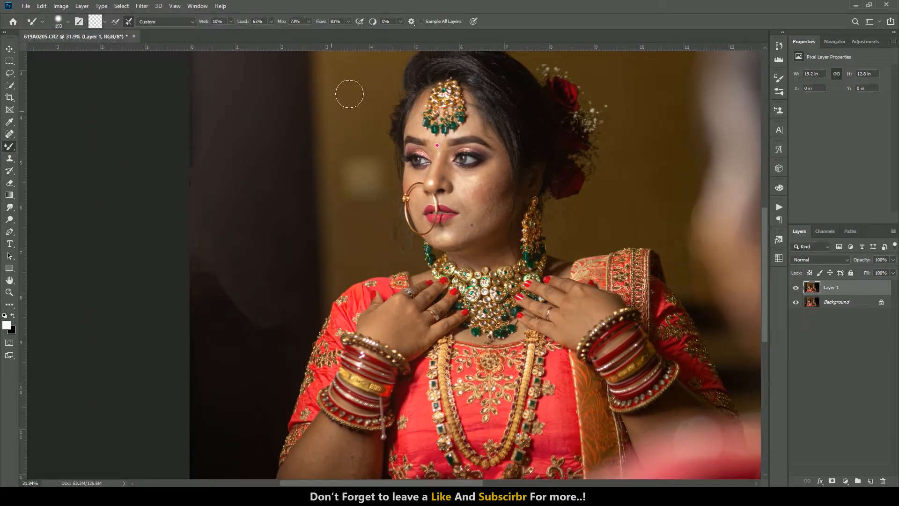
pyautogui.moveTo(326, 24); pyautogui.dragTo(321, 25)
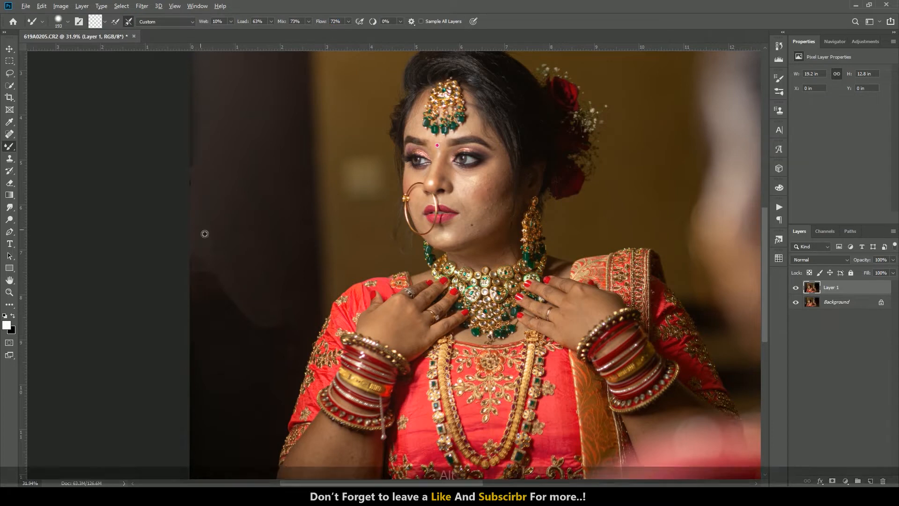
pyautogui.scroll(3, 290, 240)
pyautogui.scroll(-3, 562, 239)
pyautogui.scroll(1, 207, 273)
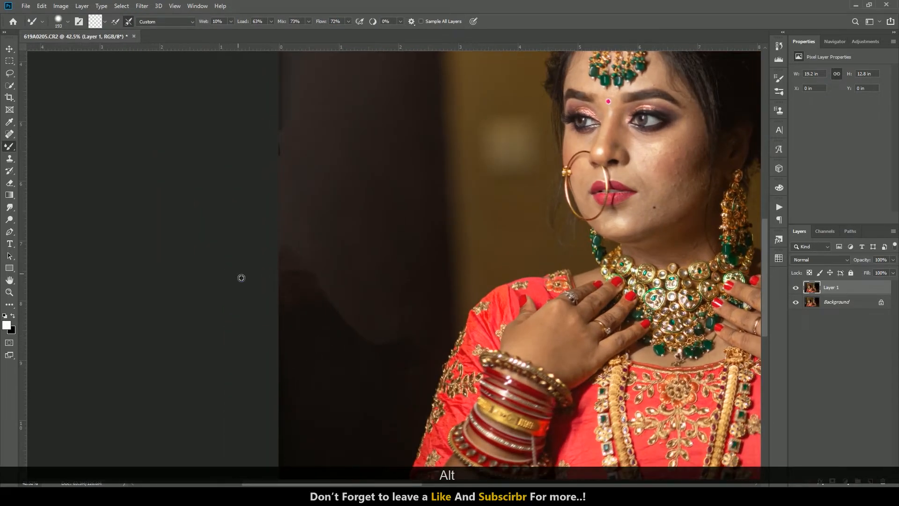
pyautogui.moveTo(332, 267)
pyautogui.mouseDown()
pyautogui.moveTo(340, 272)
pyautogui.moveTo(336, 251)
pyautogui.moveTo(328, 263)
pyautogui.moveTo(374, 347)
pyautogui.moveTo(409, 340)
pyautogui.mouseUp()
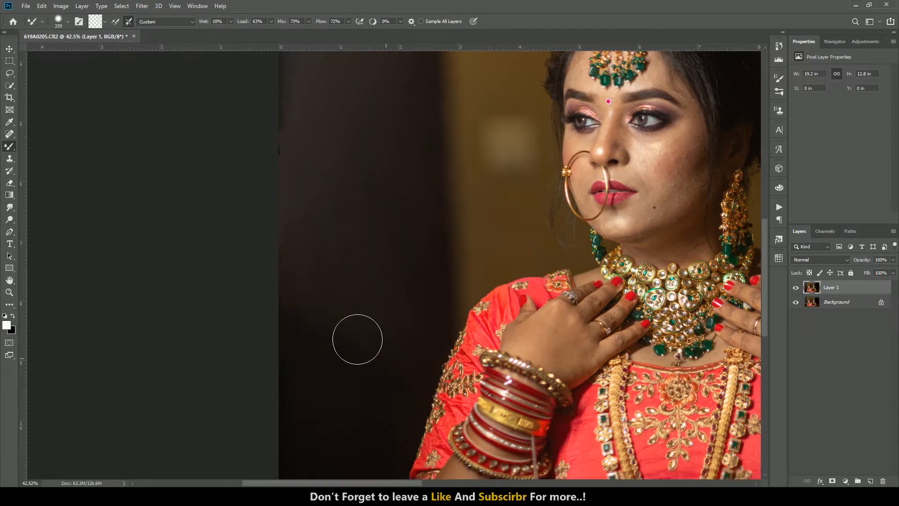
pyautogui.scroll(-1, 323, 321)
pyautogui.scroll(2, 323, 322)
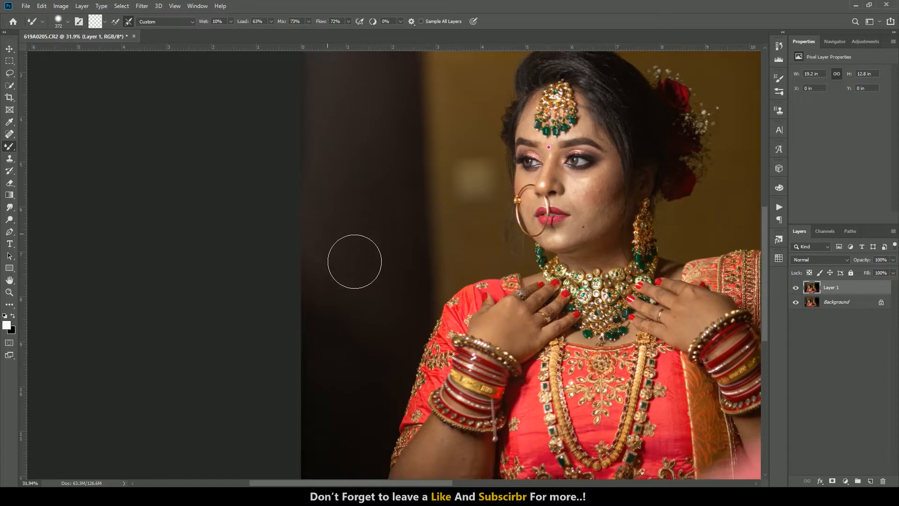
pyautogui.scroll(5, 355, 261)
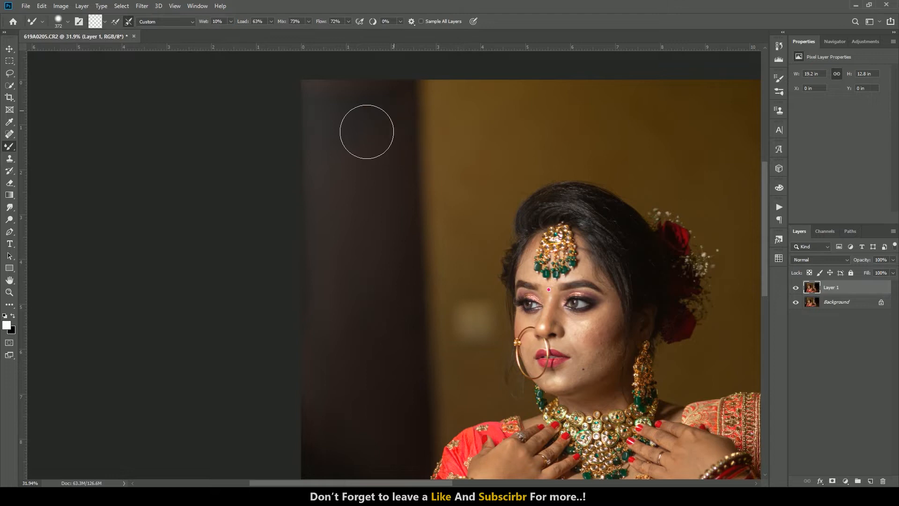
pyautogui.scroll(-3, 330, 215)
pyautogui.scroll(-2, 394, 261)
pyautogui.scroll(3, 393, 261)
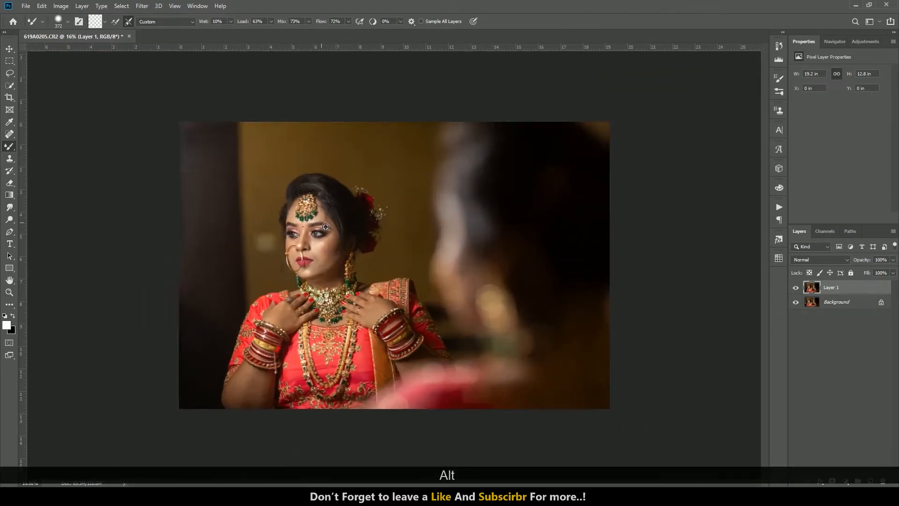
pyautogui.scroll(-2, 572, 227)
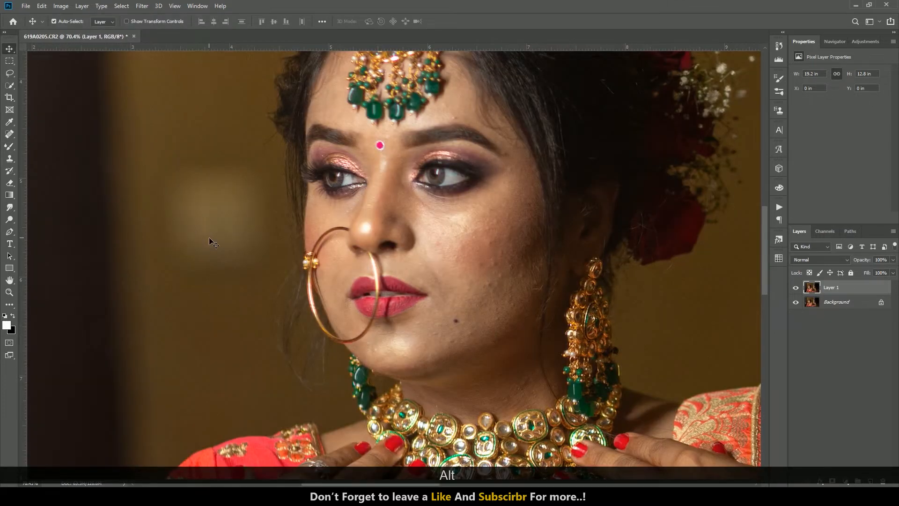
# - Switch to the Healing Brush and sample clean skin beside the mouth corner to heal a bump on the lower cheek
pyautogui.scroll(2, 580, 252)
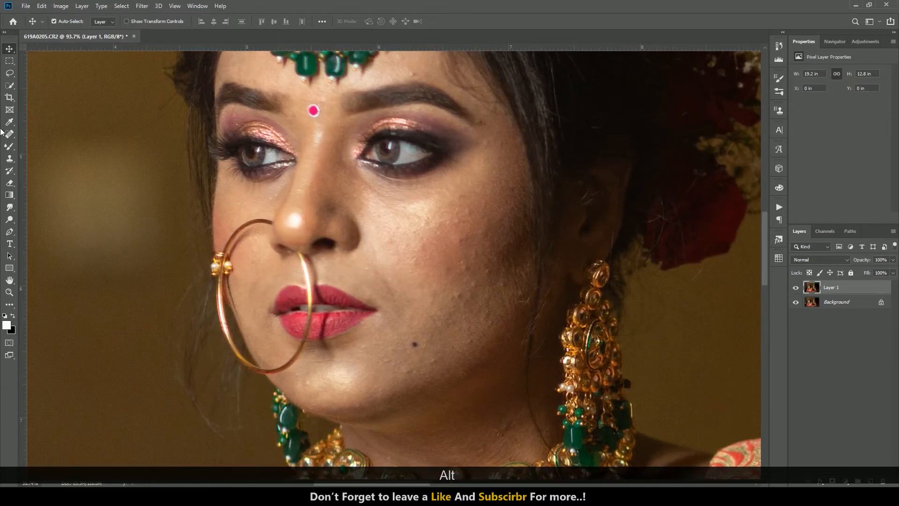
pyautogui.click(10, 134)
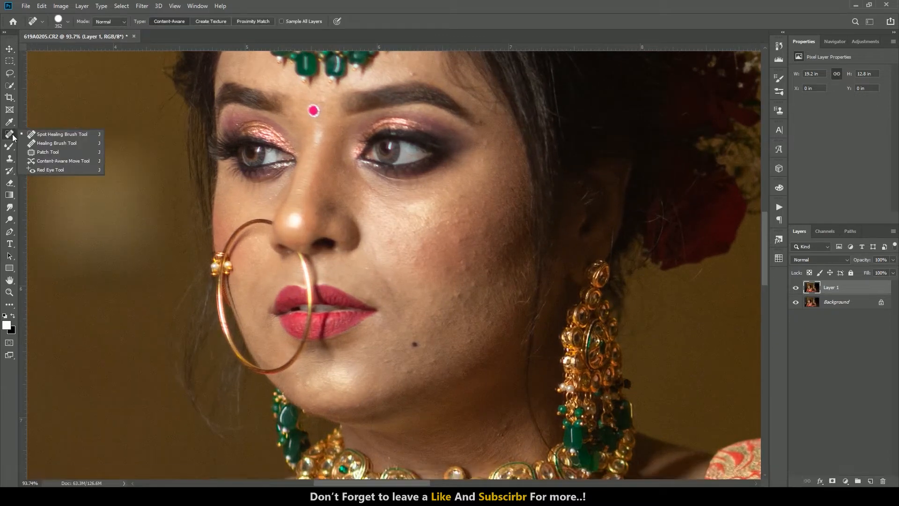
pyautogui.click(42, 143)
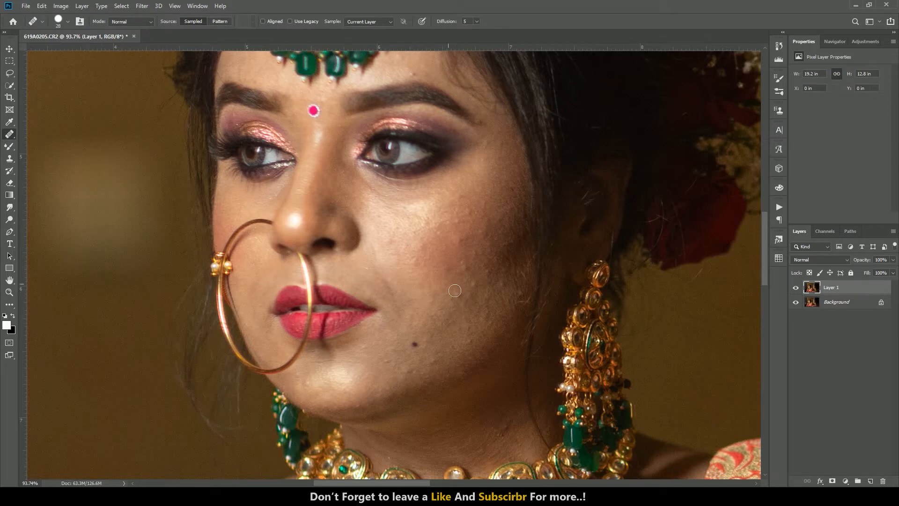
pyautogui.keyDown('alt'); pyautogui.scroll(2, 468, 300); pyautogui.keyUp('alt')
pyautogui.keyDown('alt'); pyautogui.scroll(2, 421, 231); pyautogui.keyUp('alt')
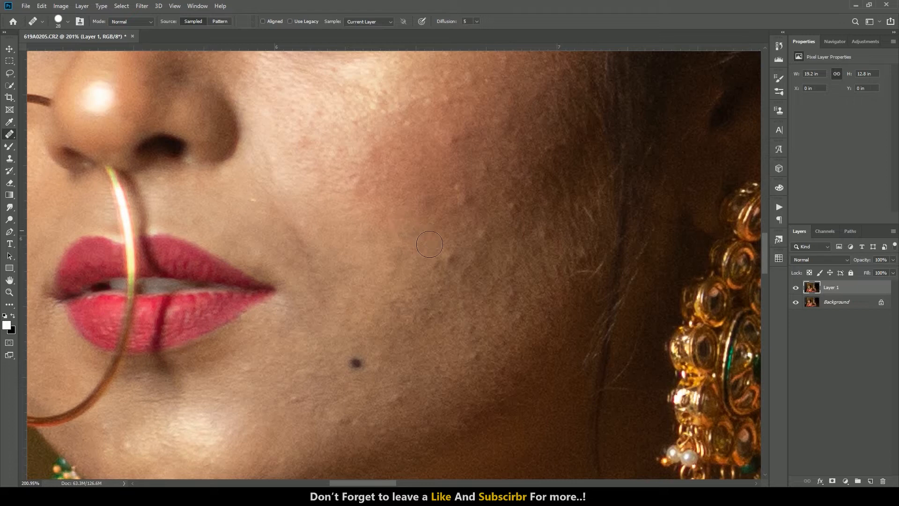
pyautogui.scroll(-1, 426, 243)
pyautogui.press('alt')
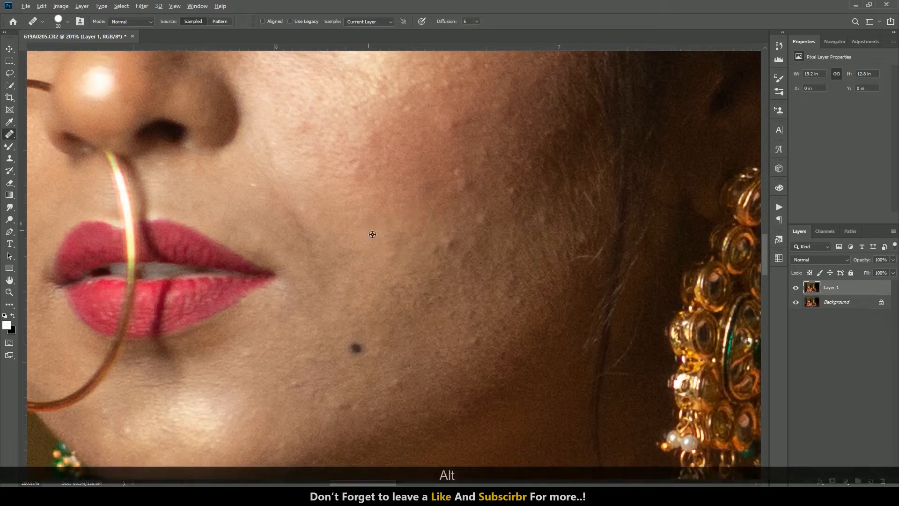
pyautogui.keyDown('alt'); pyautogui.click(381, 244); pyautogui.keyUp('alt')
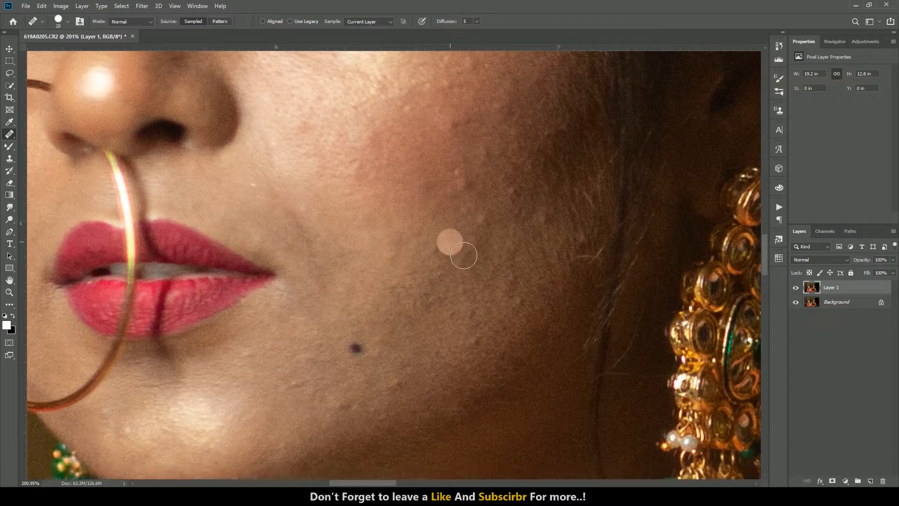
# - Heal the bumps across the middle of the cheek with the Healing Brush, resampling nearby clean skin
pyautogui.scroll(2, 429, 215)
pyautogui.press('alt')
pyautogui.keyDown('alt'); pyautogui.click(429, 210); pyautogui.keyUp('alt')
pyautogui.moveTo(463, 217)
pyautogui.mouseDown()
pyautogui.moveTo(476, 230)
pyautogui.moveTo(444, 229)
pyautogui.mouseUp()
pyautogui.keyDown('alt'); pyautogui.click(410, 210); pyautogui.keyUp('alt')
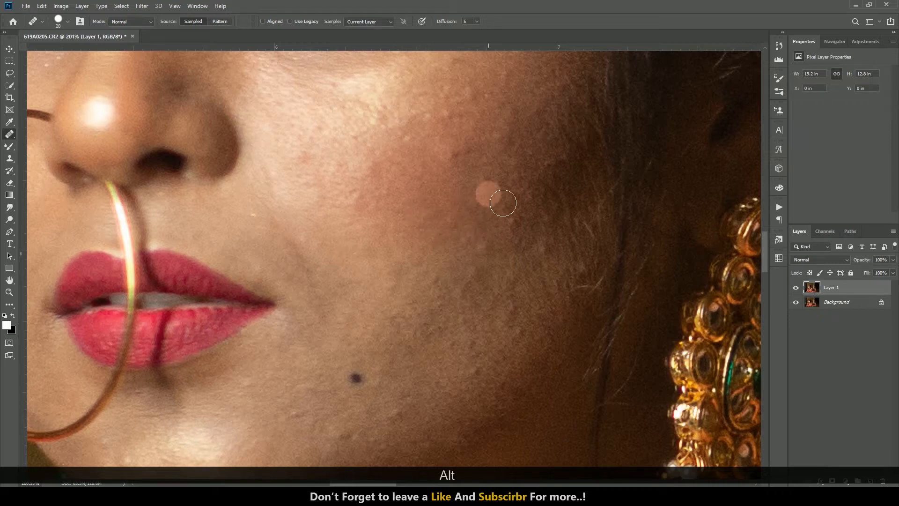
pyautogui.scroll(2, 486, 201)
pyautogui.moveTo(443, 185); pyautogui.dragTo(474, 190)
# - Heal the raised spots on the upper cheek below the outer eye corner and along the blush area
pyautogui.scroll(3, 473, 201)
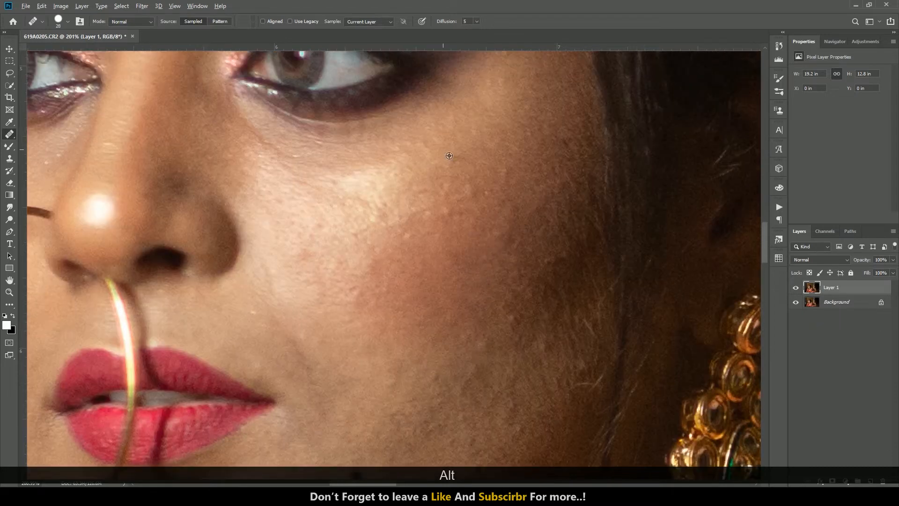
pyautogui.click(464, 183)
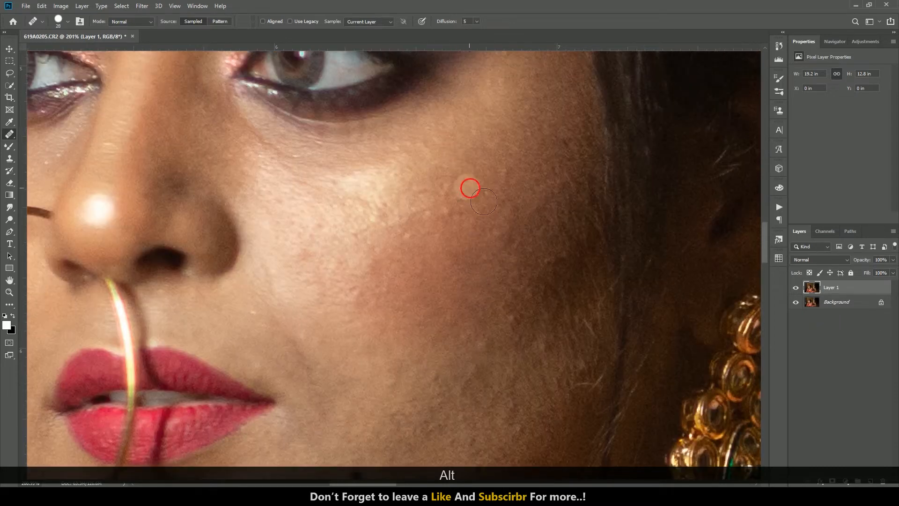
pyautogui.click(452, 220)
pyautogui.click(435, 240)
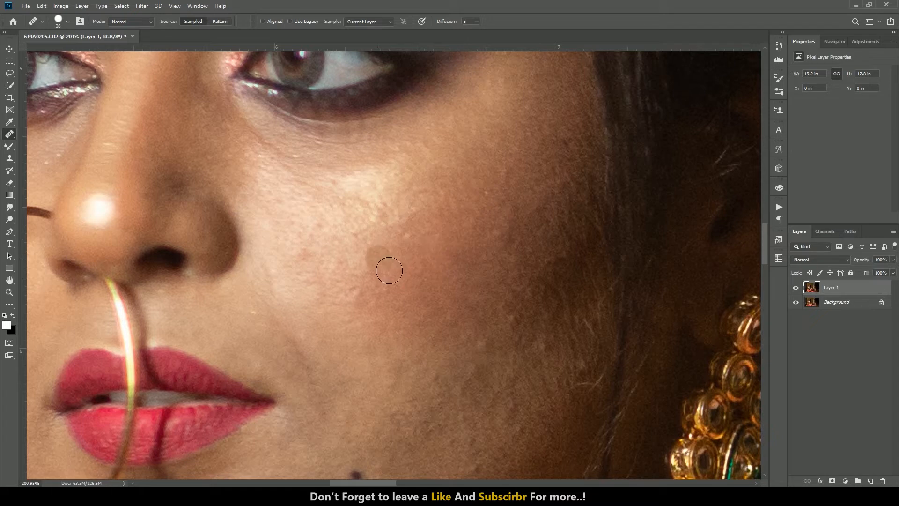
pyautogui.scroll(-2, 392, 270)
pyautogui.click(406, 261)
pyautogui.scroll(1, 501, 288)
pyautogui.scroll(-2, 507, 285)
# - Heal the rough skin on the outer cheek towards the hairline and temple, sampling clean skin from the cheek
pyautogui.keyDown('alt'); pyautogui.click(444, 255); pyautogui.keyUp('alt')
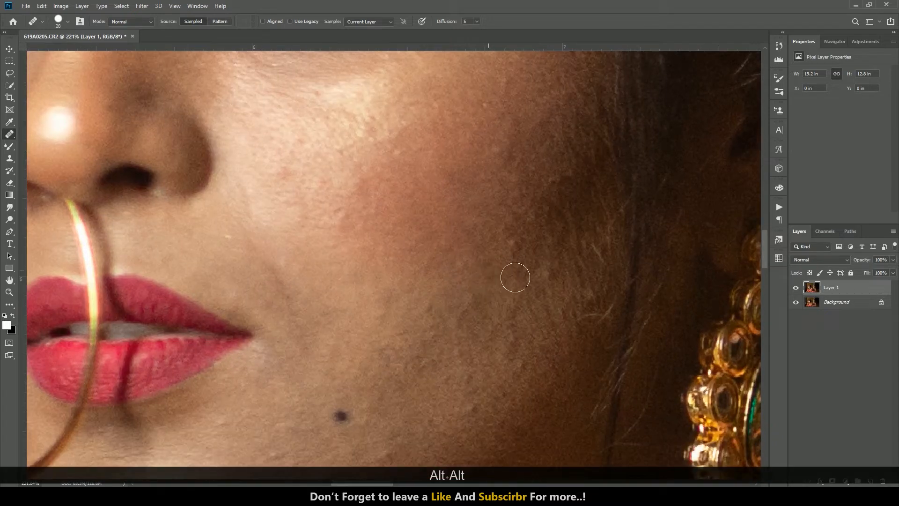
pyautogui.click(534, 256)
pyautogui.scroll(2, 543, 264)
pyautogui.scroll(1, 539, 253)
pyautogui.click(498, 155)
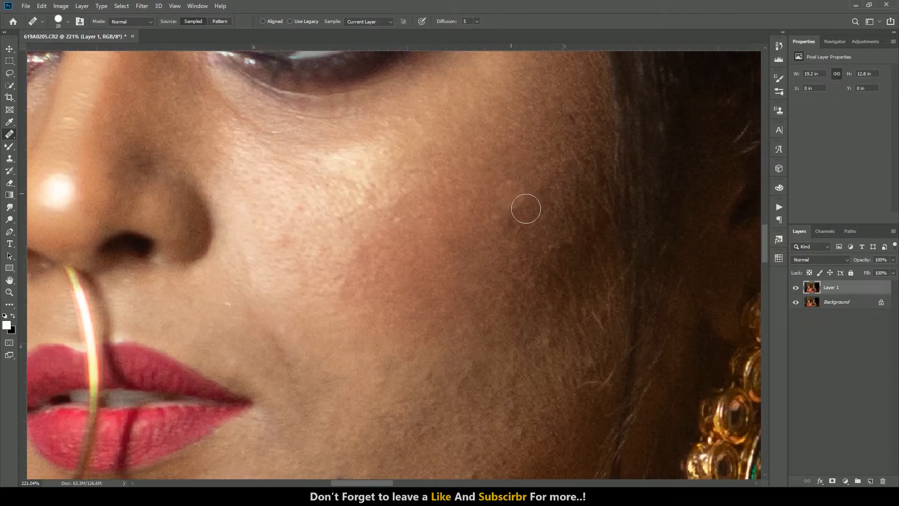
pyautogui.scroll(-3, 481, 228)
pyautogui.scroll(6, 481, 228)
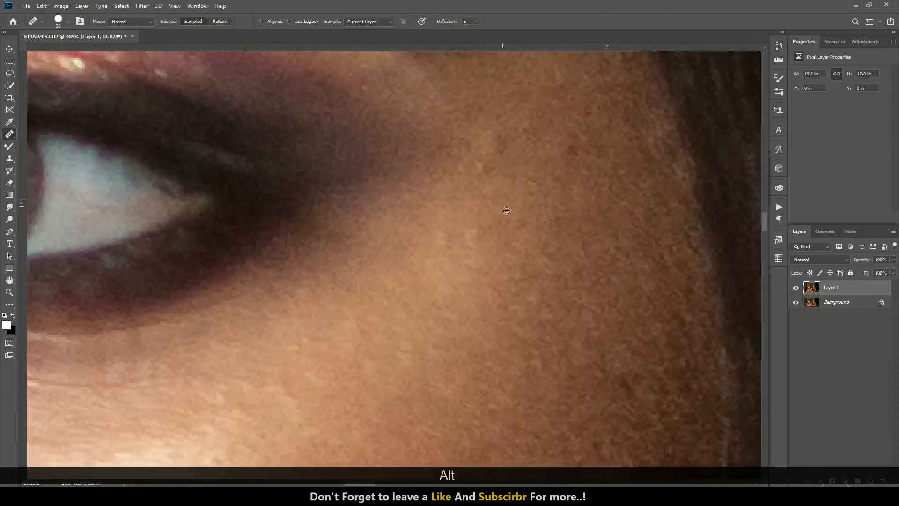
pyautogui.scroll(-4, 522, 192)
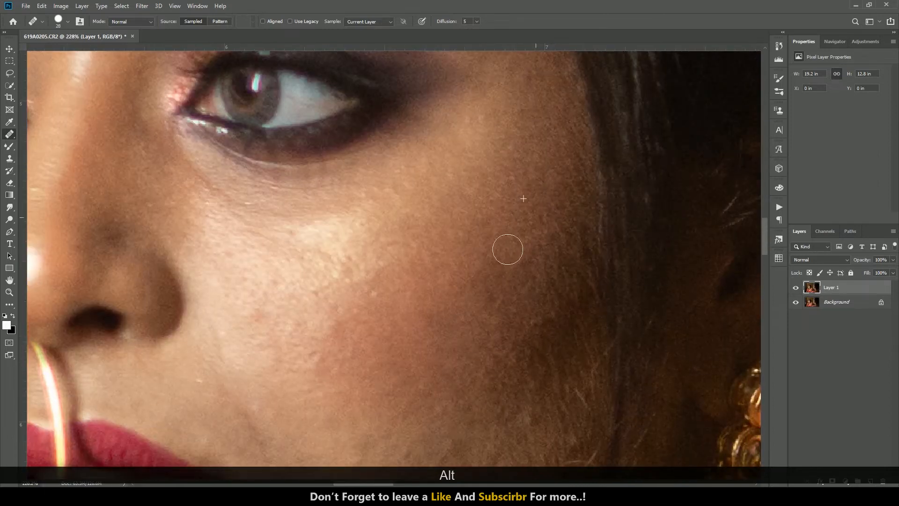
# - Heal the blemishes along the jawline, around the mole beside the mouth and on the neck above the necklace
pyautogui.scroll(-4, 566, 217)
pyautogui.scroll(5, 481, 273)
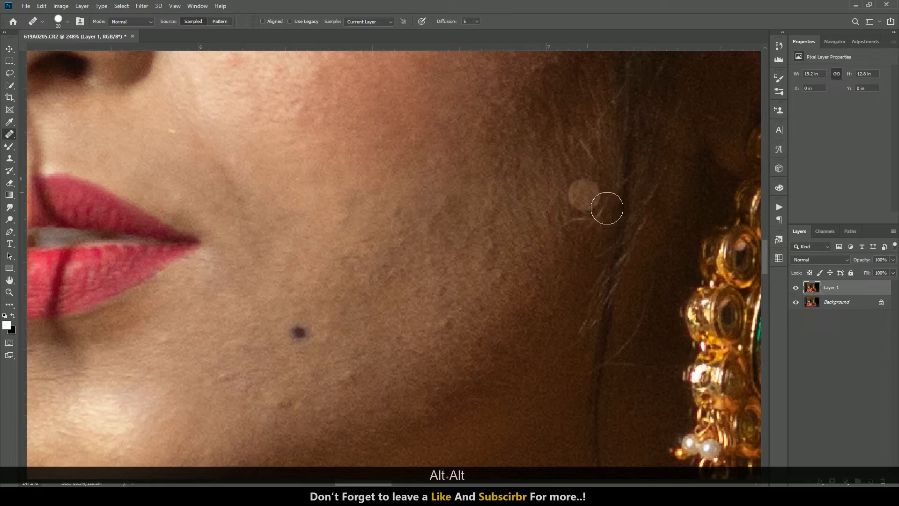
pyautogui.scroll(-1, 504, 237)
pyautogui.scroll(-1, 505, 237)
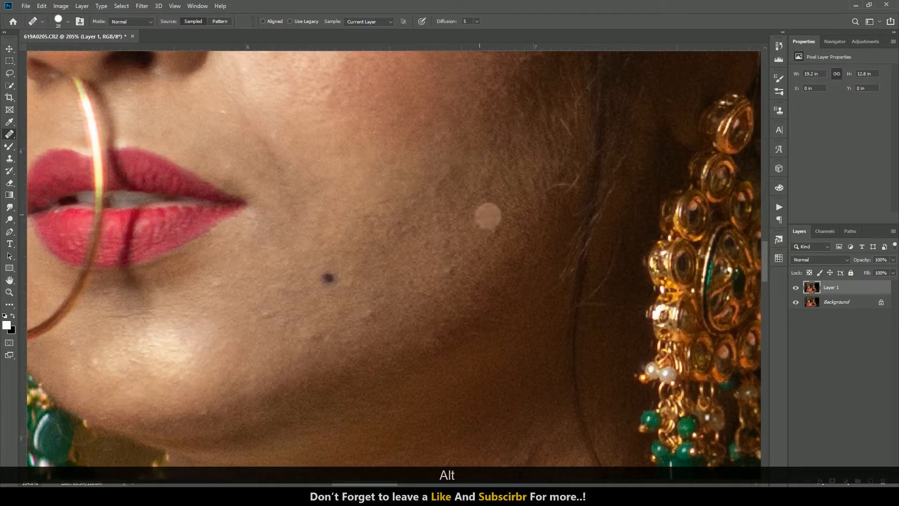
pyautogui.scroll(-1, 507, 244)
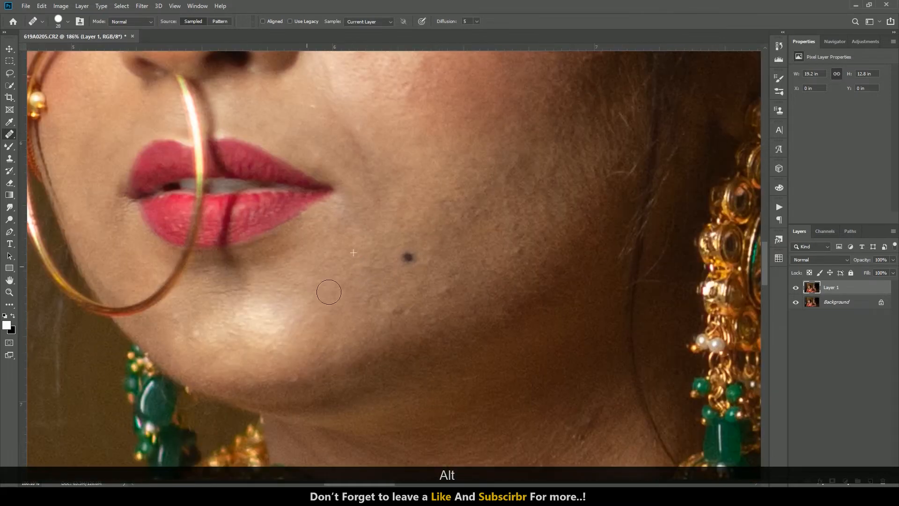
pyautogui.scroll(-2, 521, 234)
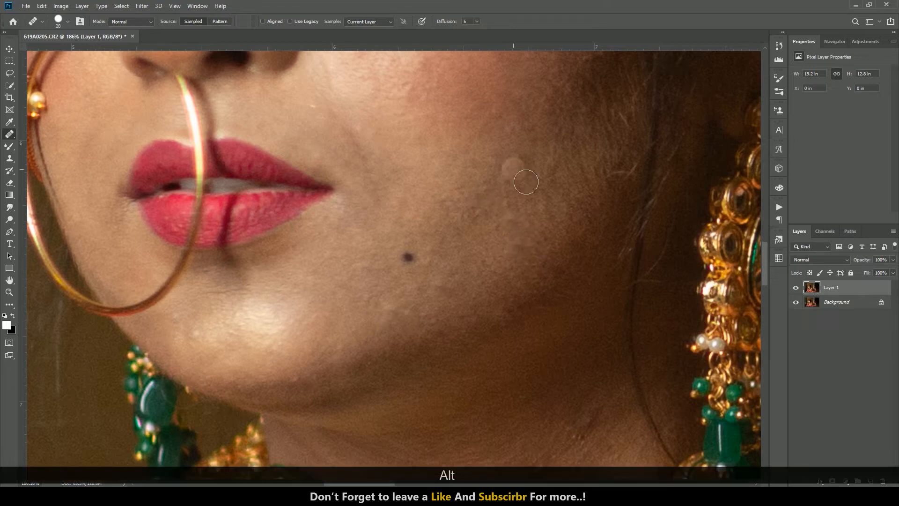
pyautogui.scroll(-3, 460, 227)
pyautogui.scroll(-2, 598, 321)
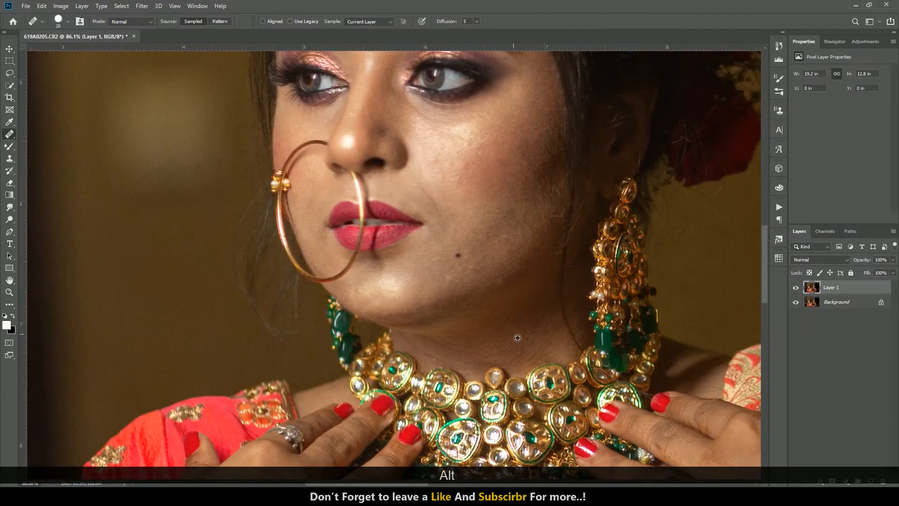
# - Heal the small blemishes on the chin and on the cheek inside the nose ring
pyautogui.scroll(3, 371, 301)
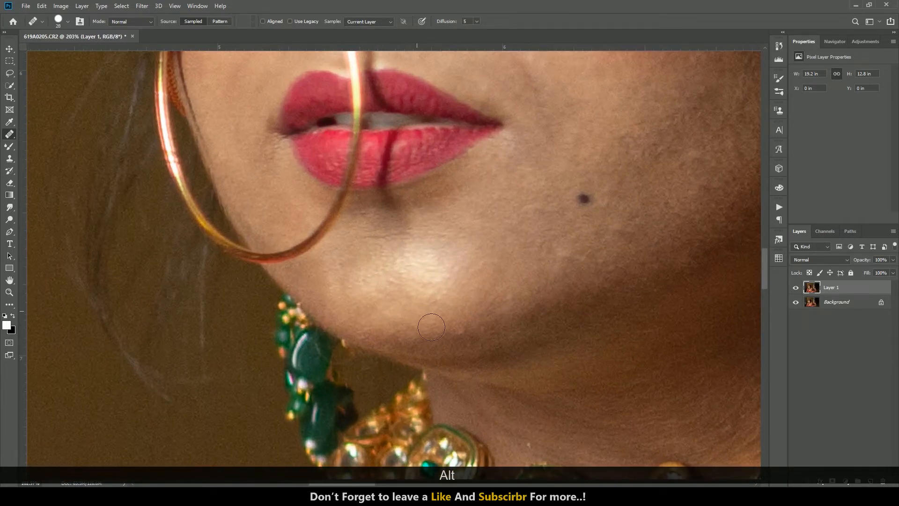
pyautogui.scroll(-5, 450, 371)
pyautogui.scroll(1, 415, 327)
pyautogui.scroll(5, 319, 272)
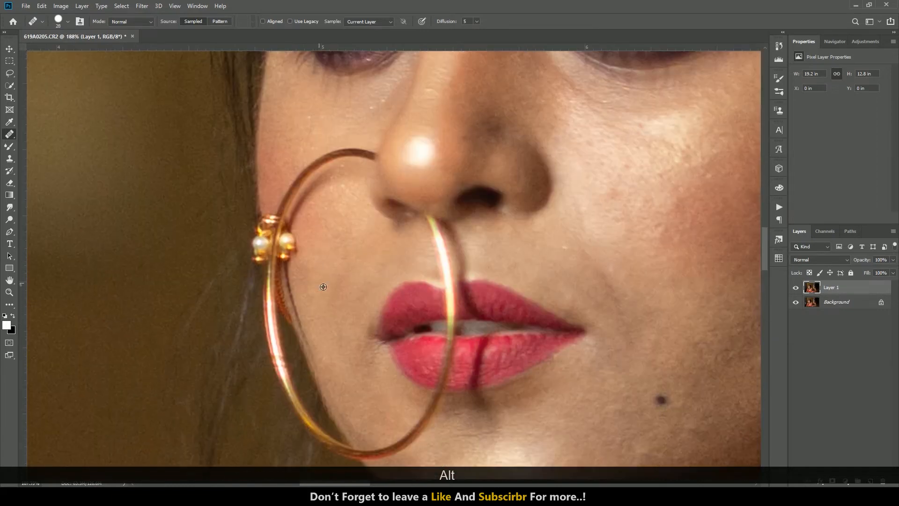
pyautogui.scroll(-5, 323, 302)
# - Heal the small spot on the forehead above the eyebrow and touch up the remaining facial blemishes
pyautogui.scroll(3, 432, 180)
pyautogui.scroll(3, 519, 191)
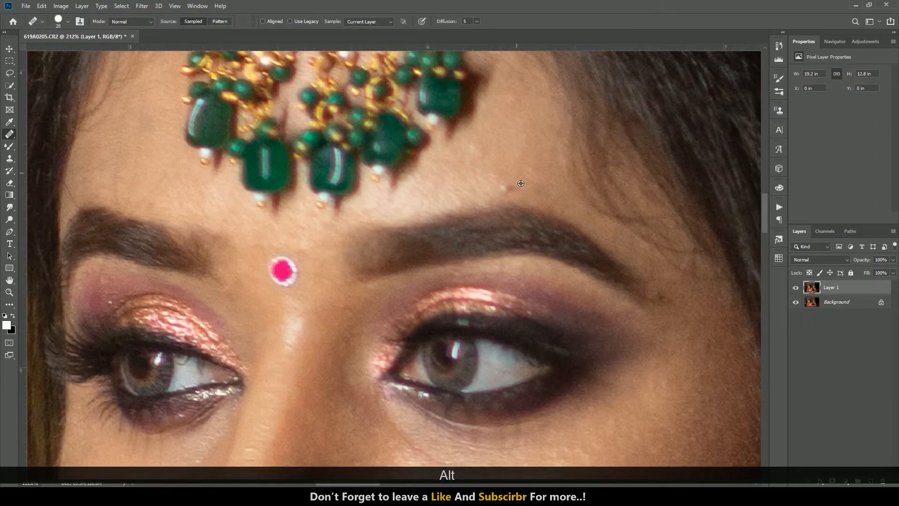
pyautogui.scroll(-5, 519, 191)
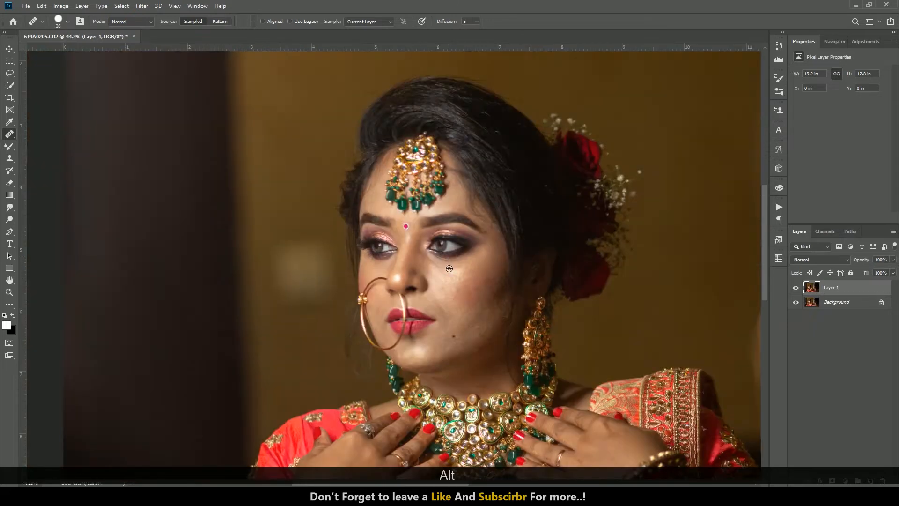
pyautogui.scroll(5, 440, 302)
pyautogui.scroll(2, 440, 303)
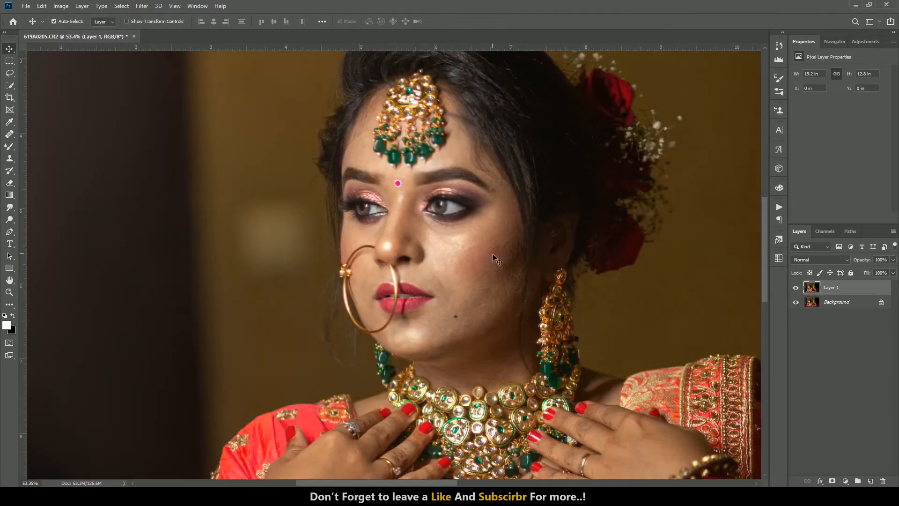
pyautogui.scroll(1, 492, 256)
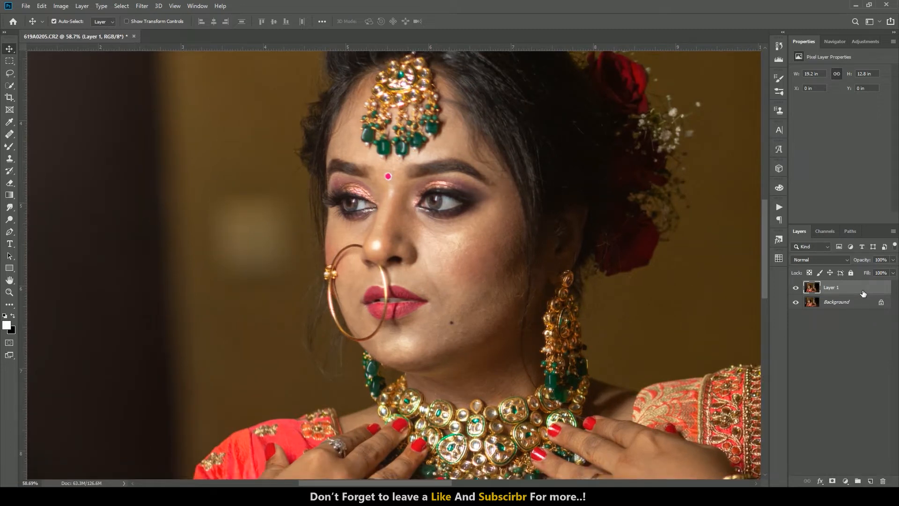
# - Duplicate the retouched layer twice, naming the lower copy 5 and the upper copy 00
pyautogui.hotkey('ctrl', 'j')
pyautogui.hotkey('ctrl', 'j')
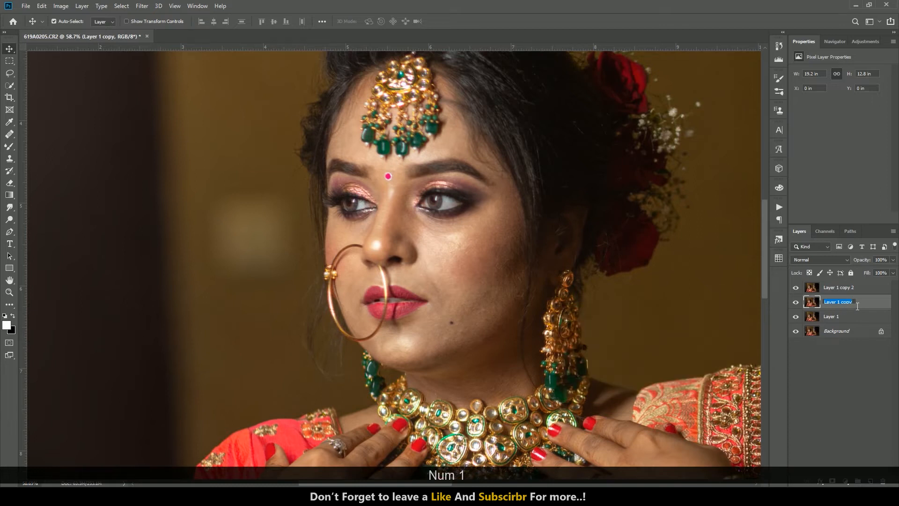
pyautogui.click(858, 287)
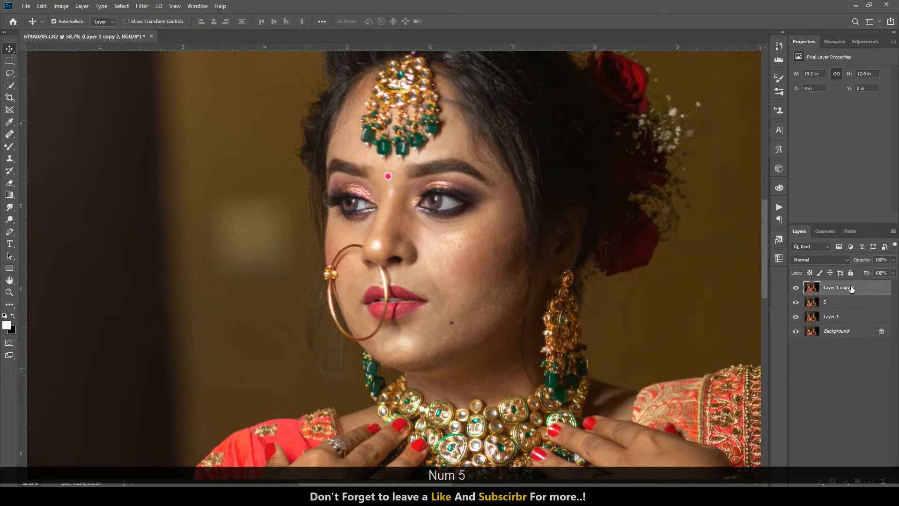
pyautogui.write('00')
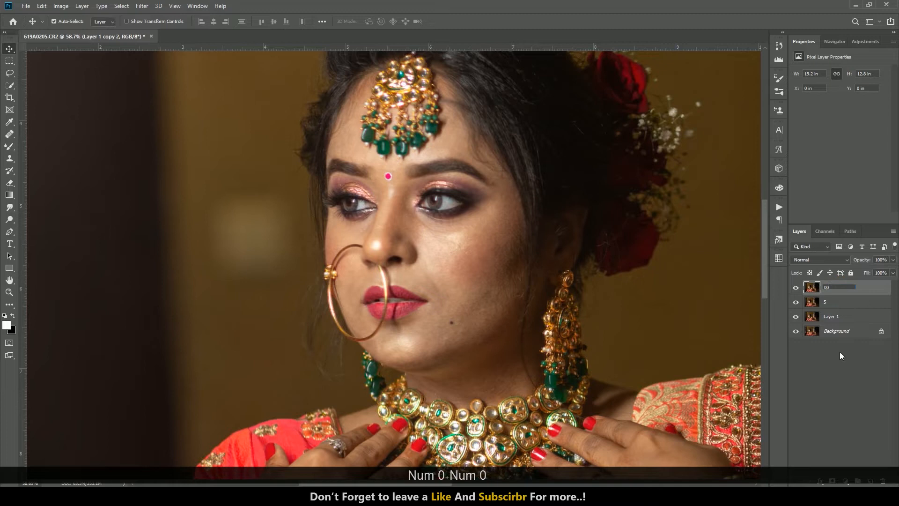
pyautogui.click(837, 392)
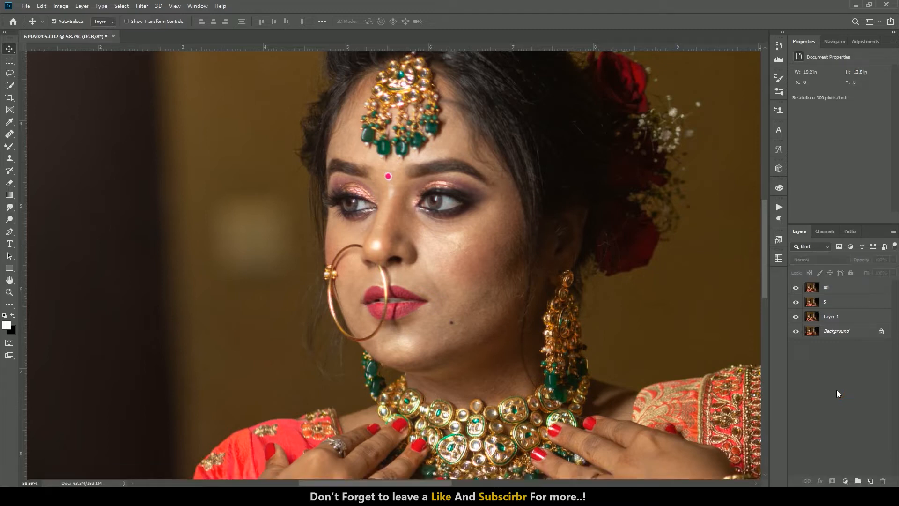
# - Hide layer 00 and make layer 5 the active layer
pyautogui.click(838, 288)
pyautogui.click(796, 287)
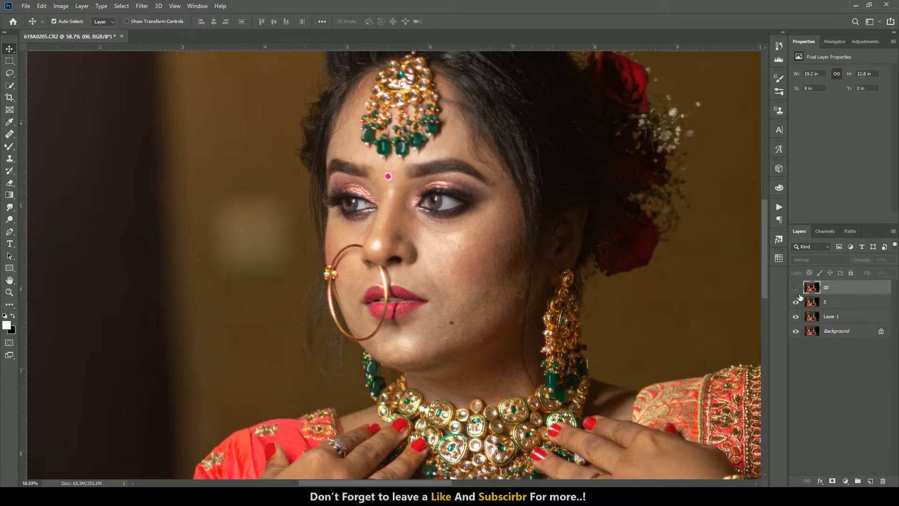
pyautogui.click(847, 304)
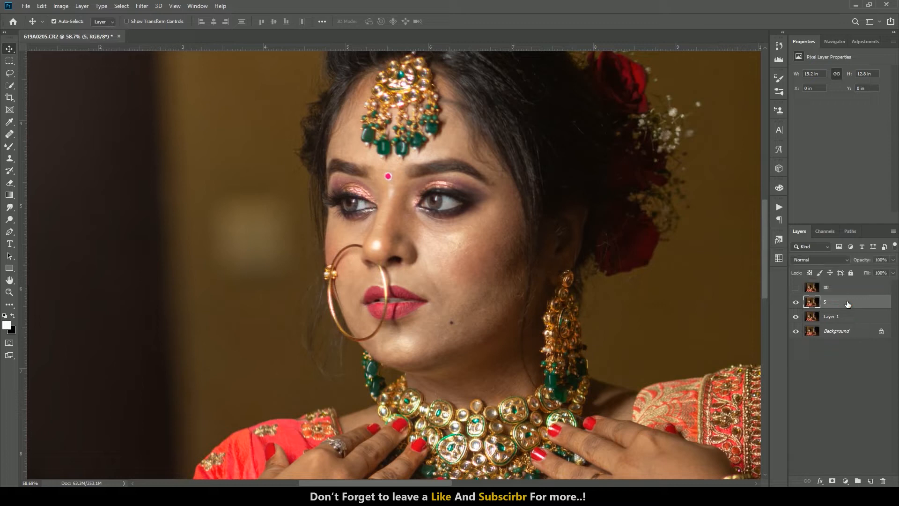
# - Apply a Gaussian Blur with a 4.8-pixel radius to layer 5
pyautogui.click(141, 6)
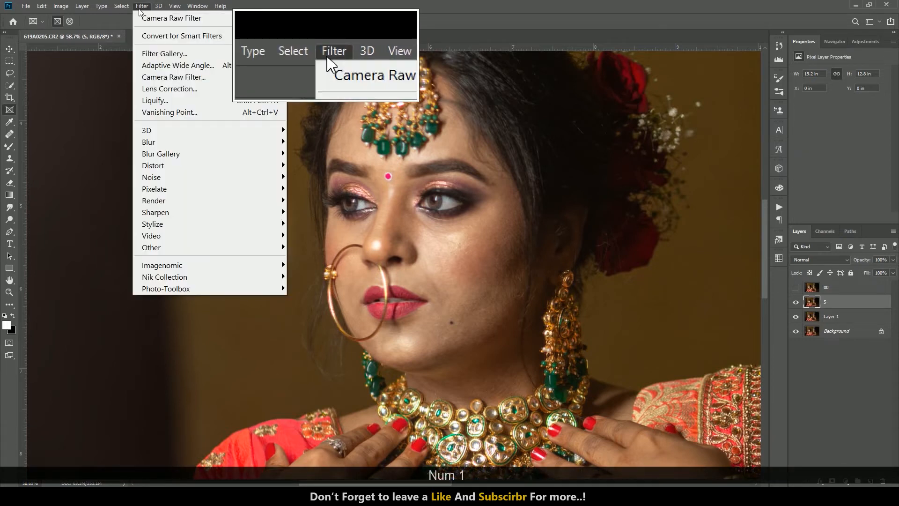
pyautogui.moveTo(262, 142)
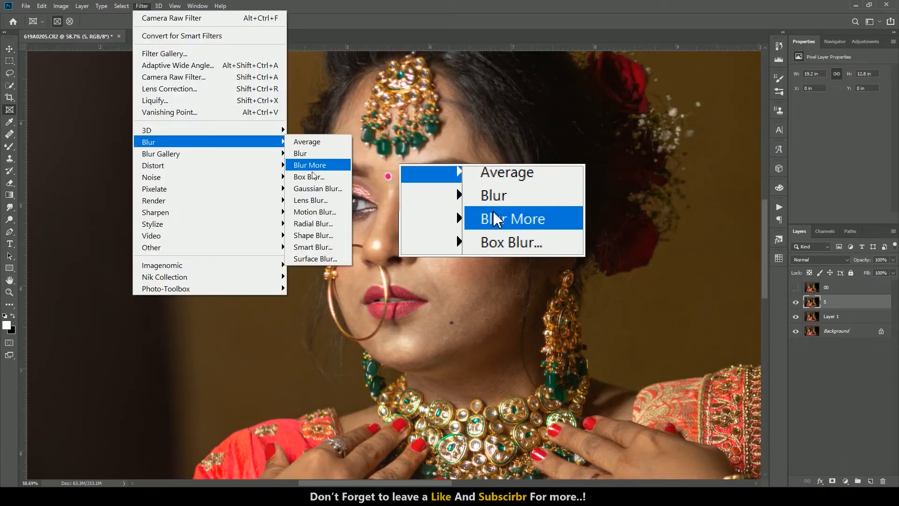
pyautogui.click(319, 191)
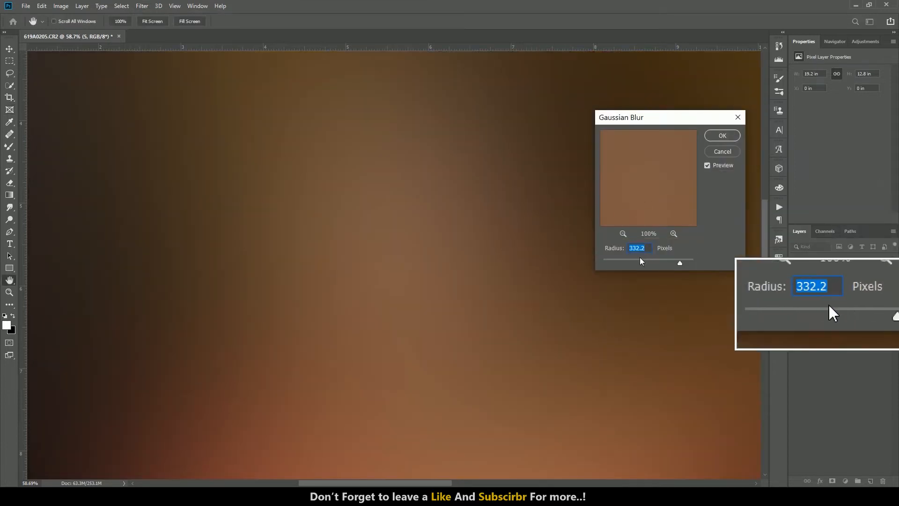
pyautogui.click(616, 259)
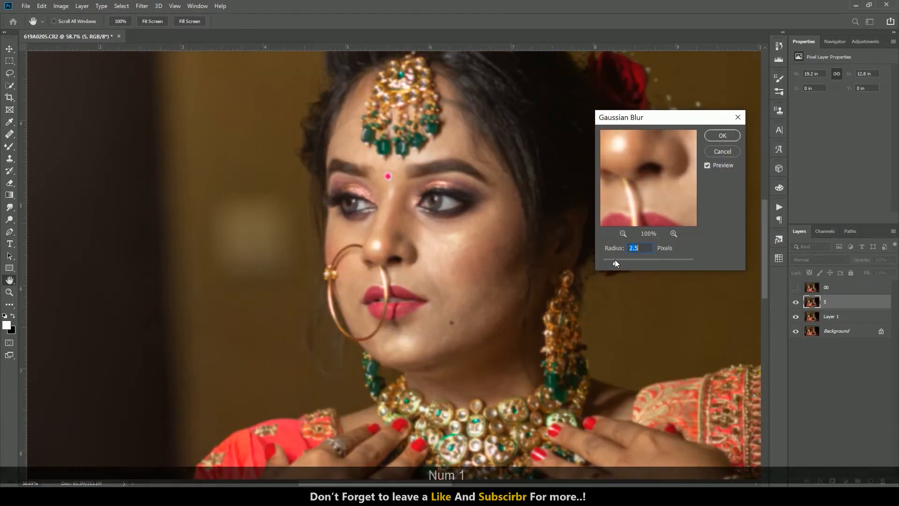
pyautogui.moveTo(617, 263); pyautogui.dragTo(622, 263)
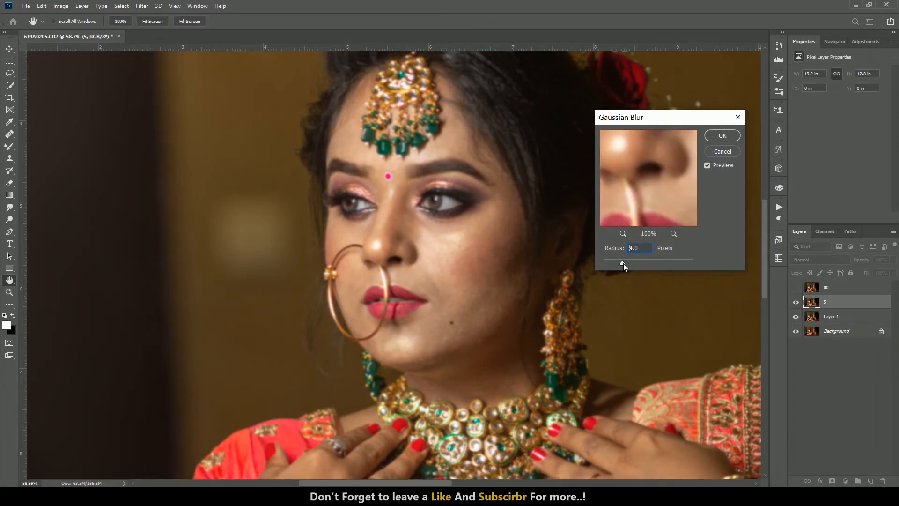
pyautogui.moveTo(624, 263); pyautogui.dragTo(626, 264)
pyautogui.click(493, 260)
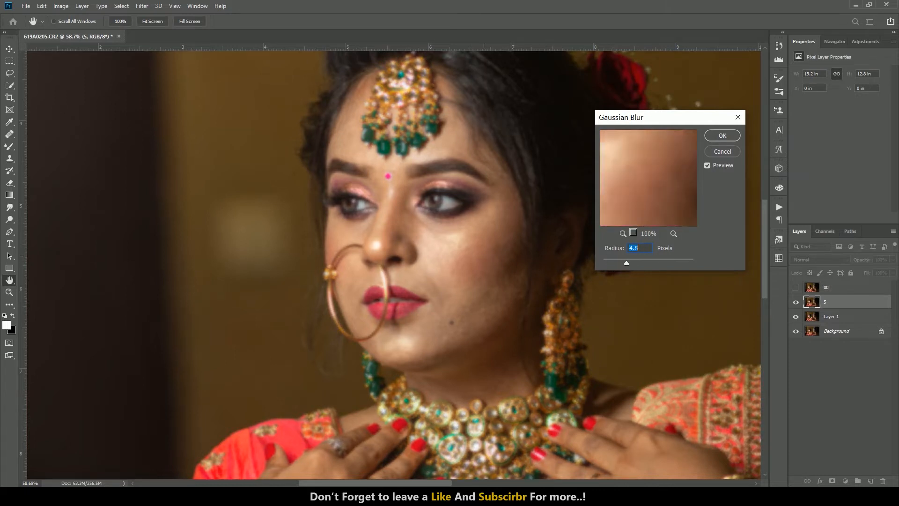
pyautogui.moveTo(630, 264); pyautogui.dragTo(627, 264)
pyautogui.moveTo(654, 173); pyautogui.dragTo(666, 204)
pyautogui.click(723, 135)
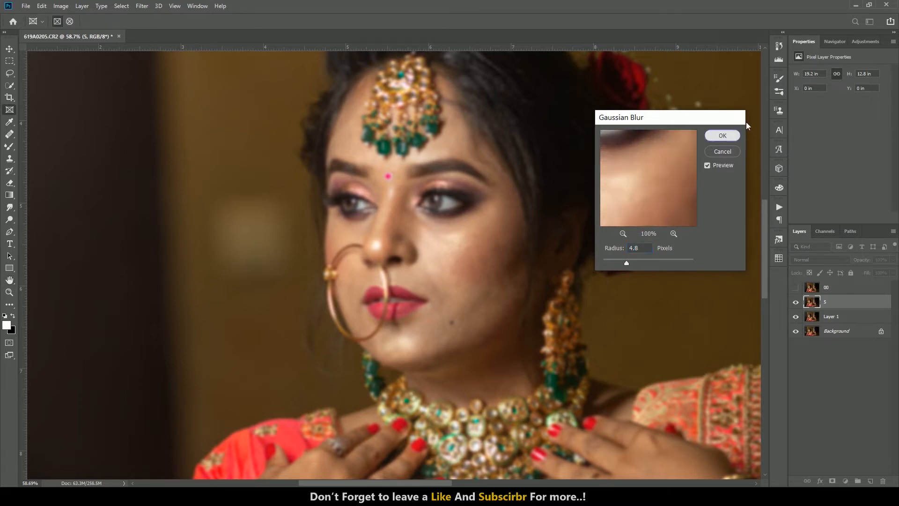
# - Make layer 00 visible and active, with the Move tool selected
pyautogui.click(838, 291)
pyautogui.click(796, 288)
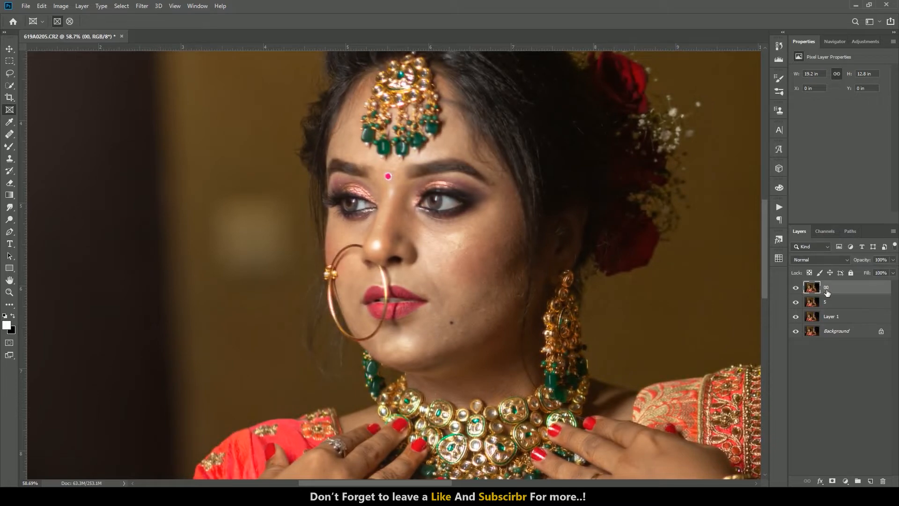
pyautogui.click(10, 49)
# - Use Apply Image on layer 00 with layer 5 as the source layer, Subtract blending, scale 2 and offset 128
pyautogui.click(61, 6)
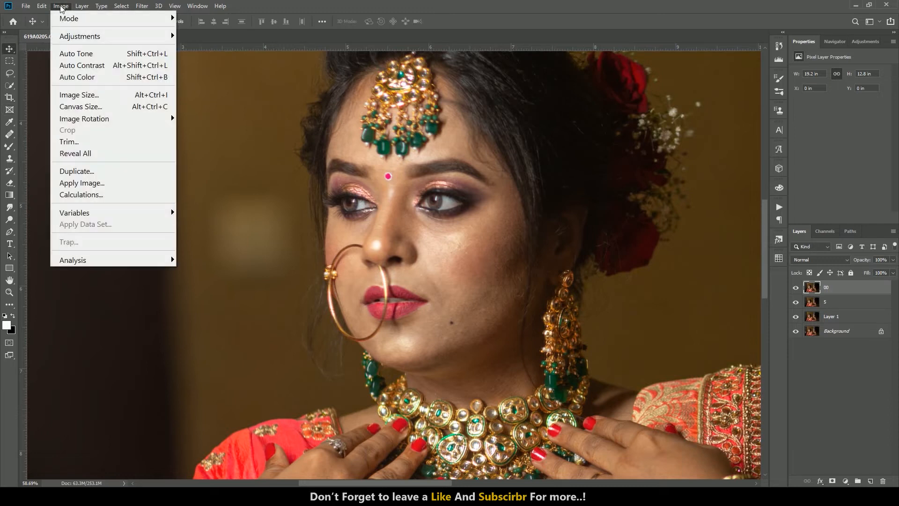
pyautogui.click(92, 185)
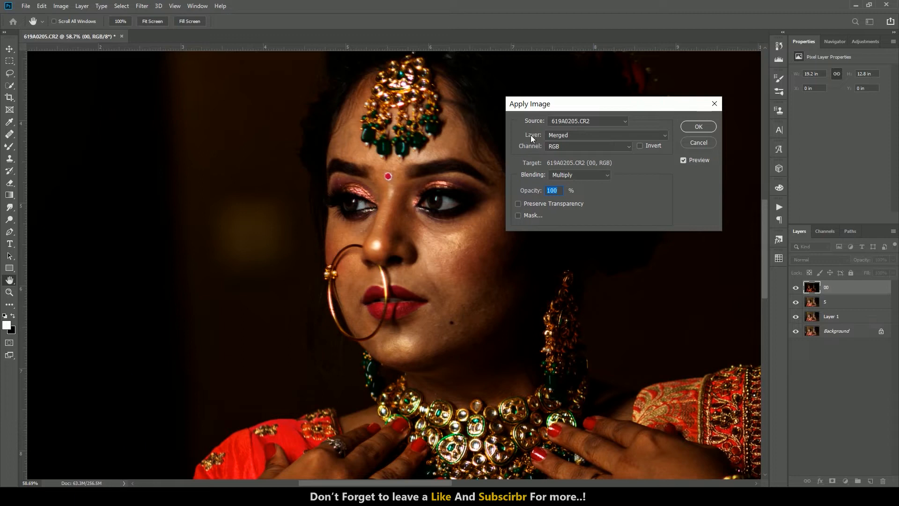
pyautogui.moveTo(554, 108); pyautogui.dragTo(604, 106)
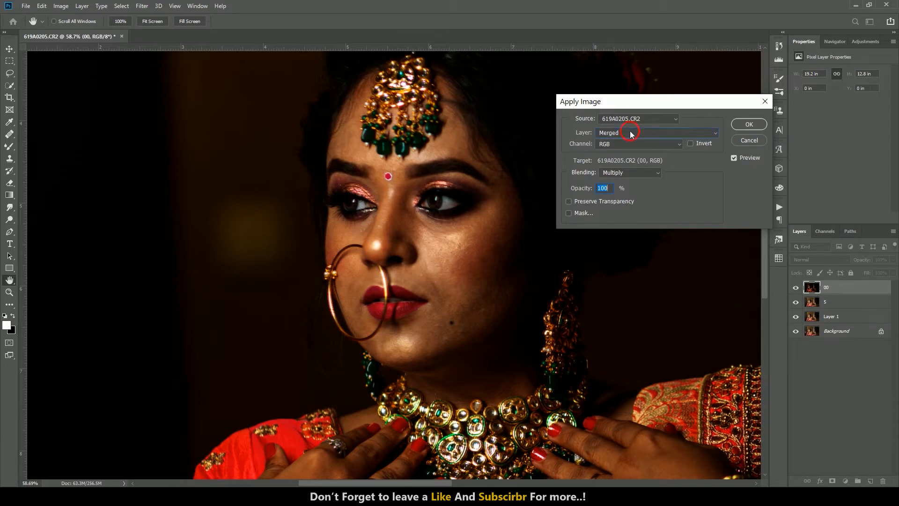
pyautogui.click(612, 133)
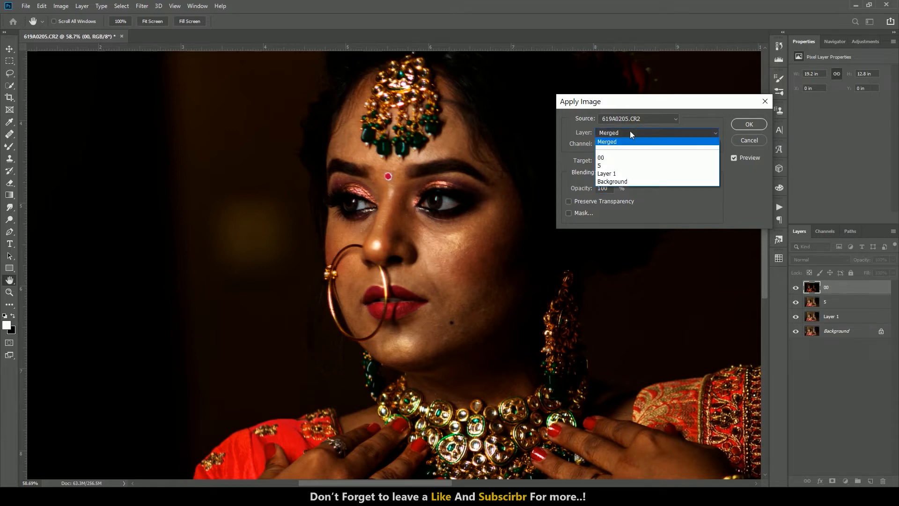
pyautogui.click(612, 166)
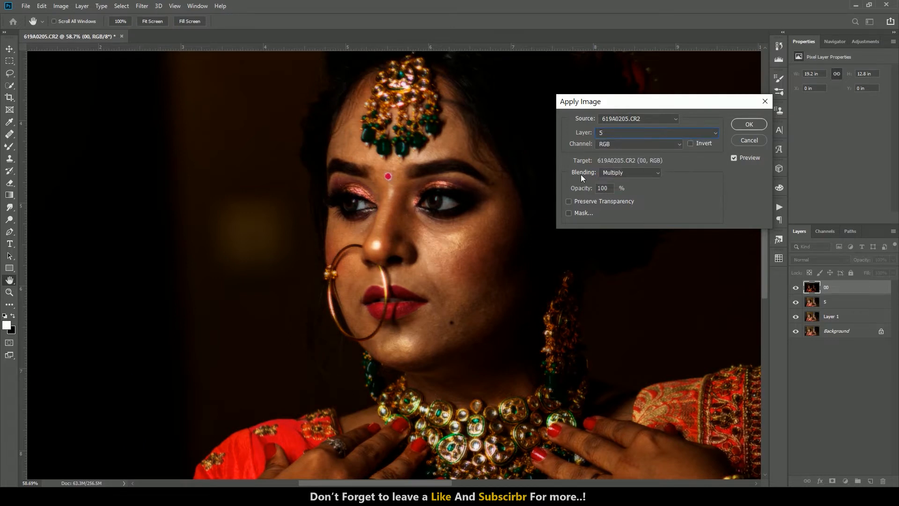
pyautogui.click(625, 173)
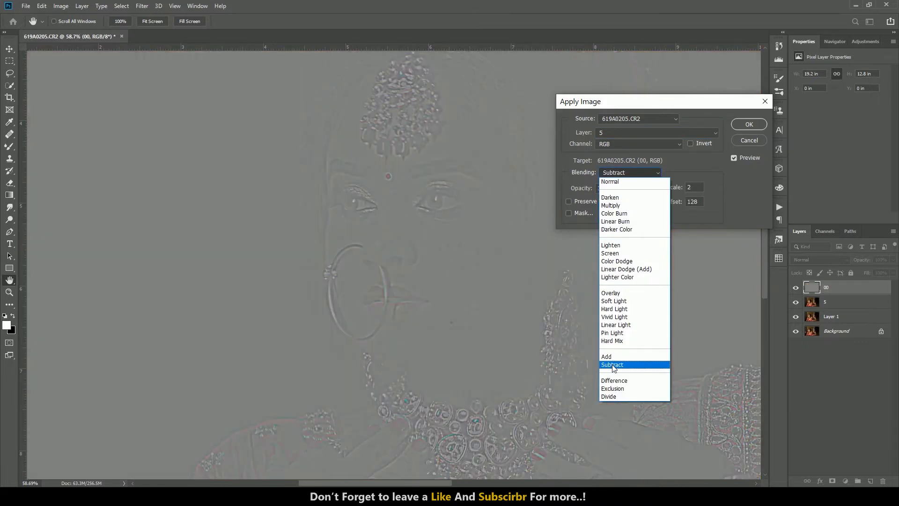
pyautogui.click(613, 366)
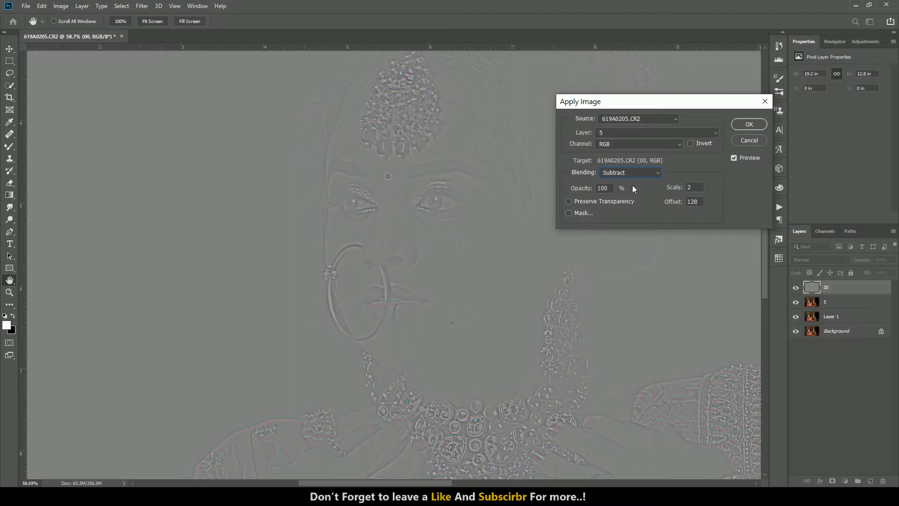
pyautogui.click(749, 125)
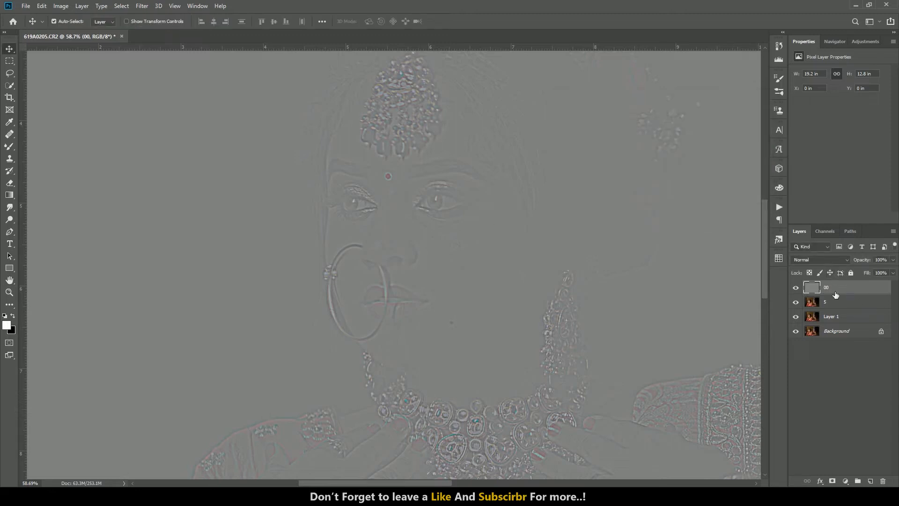
# - Set the blend mode of layer 00 to Linear Light and deselect the layer
pyautogui.click(822, 260)
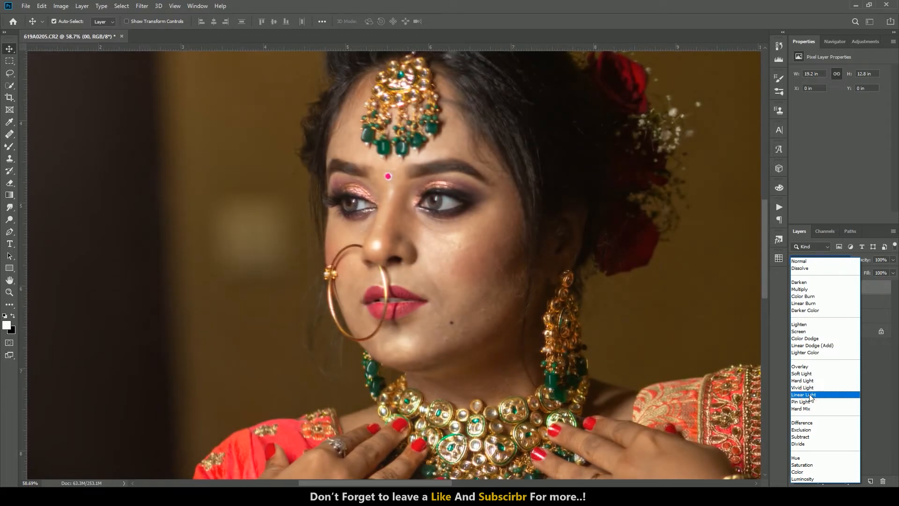
pyautogui.click(811, 395)
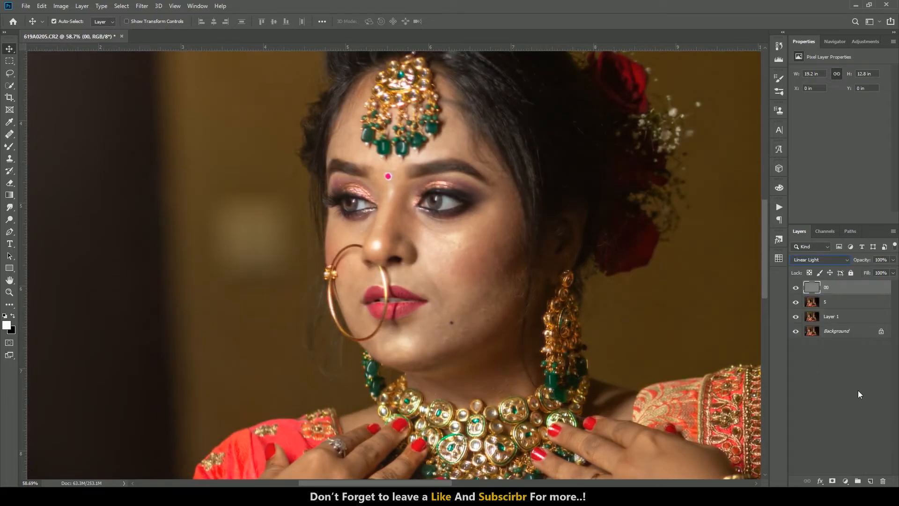
pyautogui.click(858, 390)
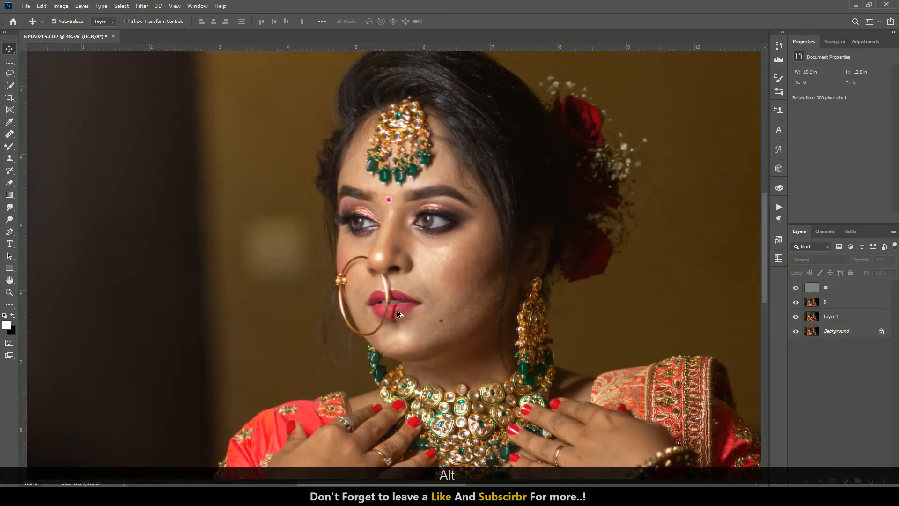
# - Smooth the cheek skin below the eye on layer 5 using the Mixer Brush at about 70 px
pyautogui.scroll(-1, 397, 310)
pyautogui.click(856, 303)
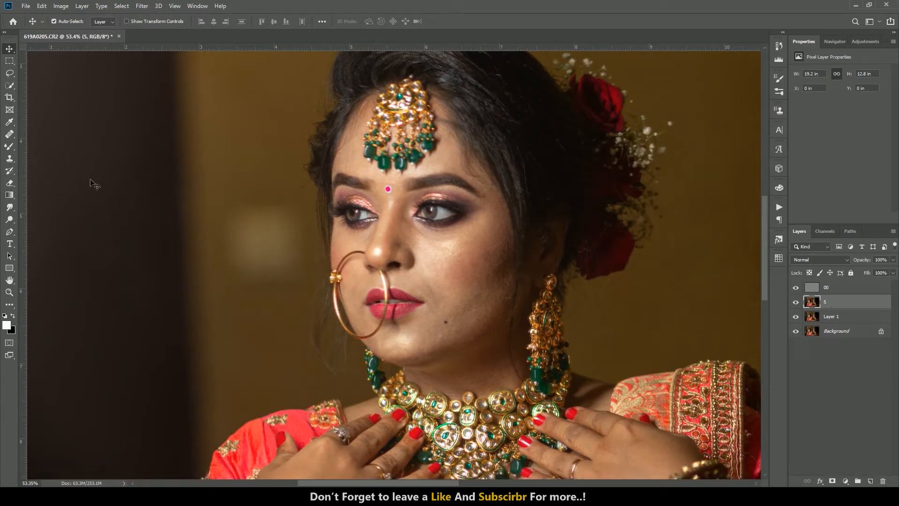
pyautogui.click(12, 148)
pyautogui.moveTo(479, 269); pyautogui.dragTo(445, 274)
pyautogui.scroll(2, 458, 284)
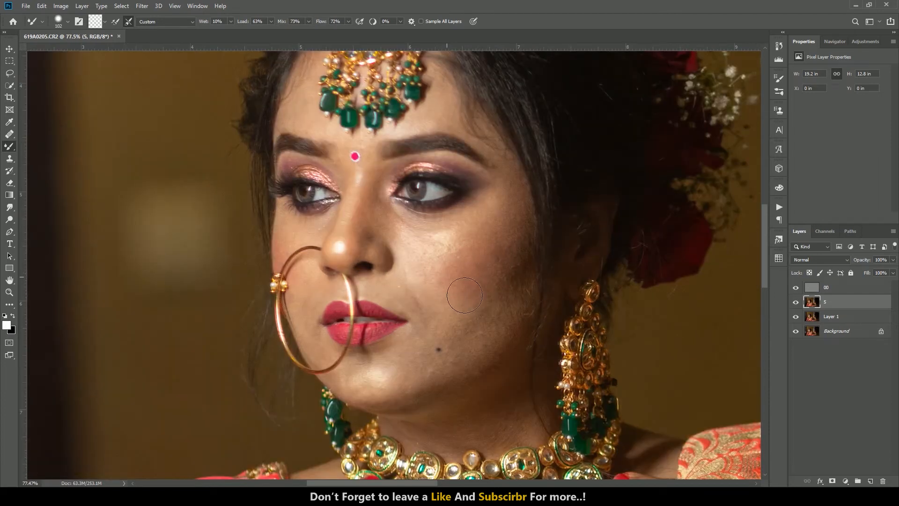
pyautogui.scroll(-1, 435, 259)
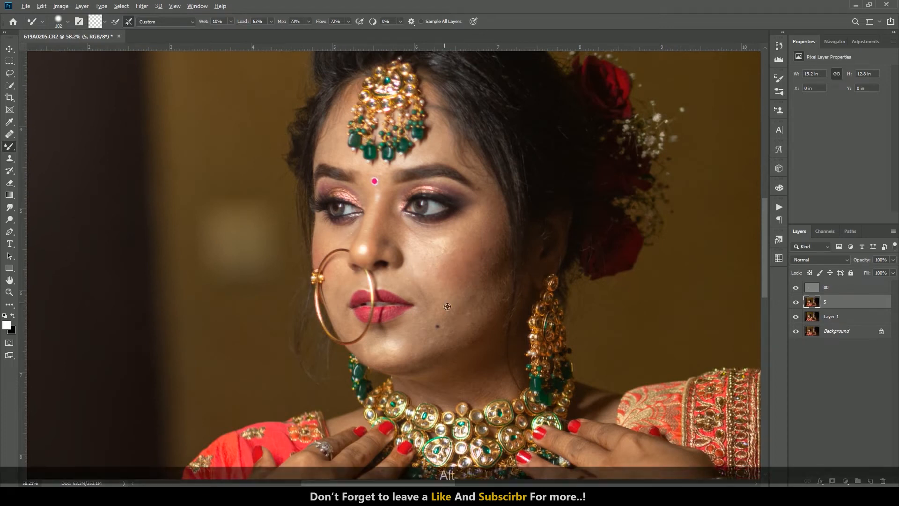
pyautogui.scroll(3, 450, 291)
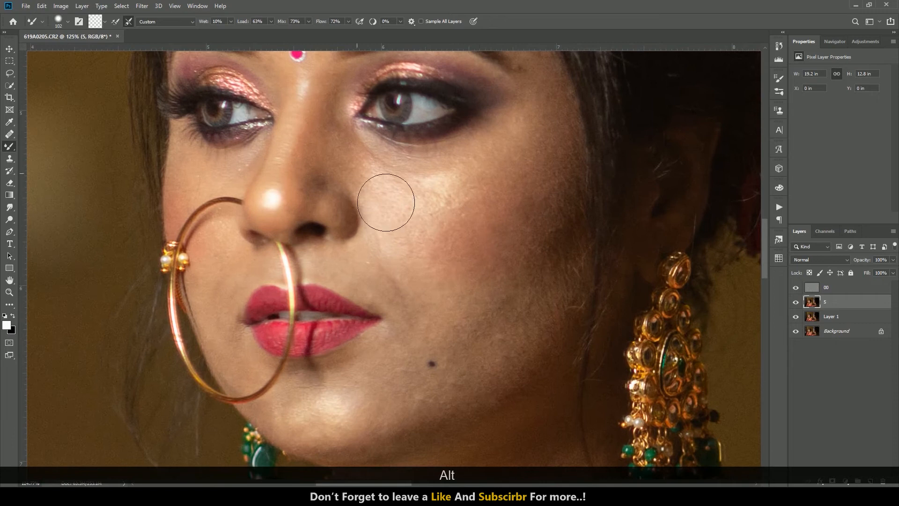
pyautogui.scroll(-1, 438, 185)
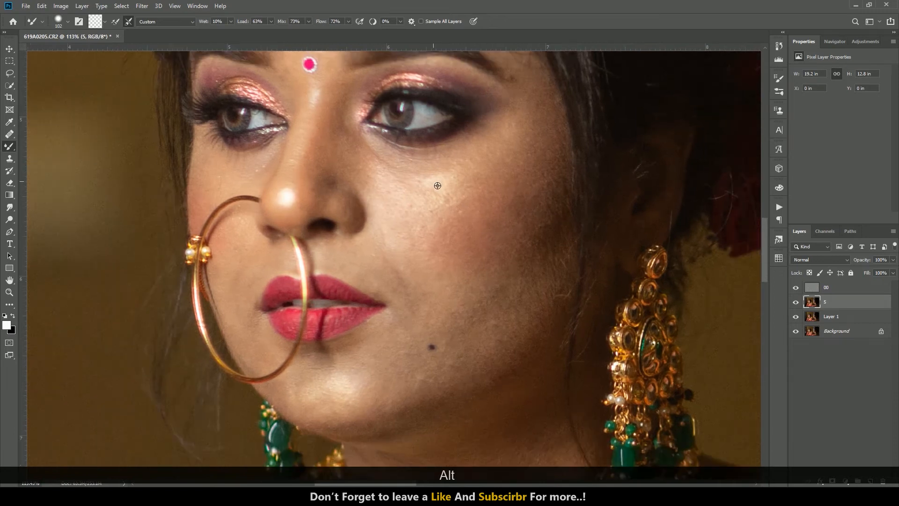
pyautogui.keyDown('alt'); pyautogui.rightClick(489, 184); pyautogui.keyUp('alt')
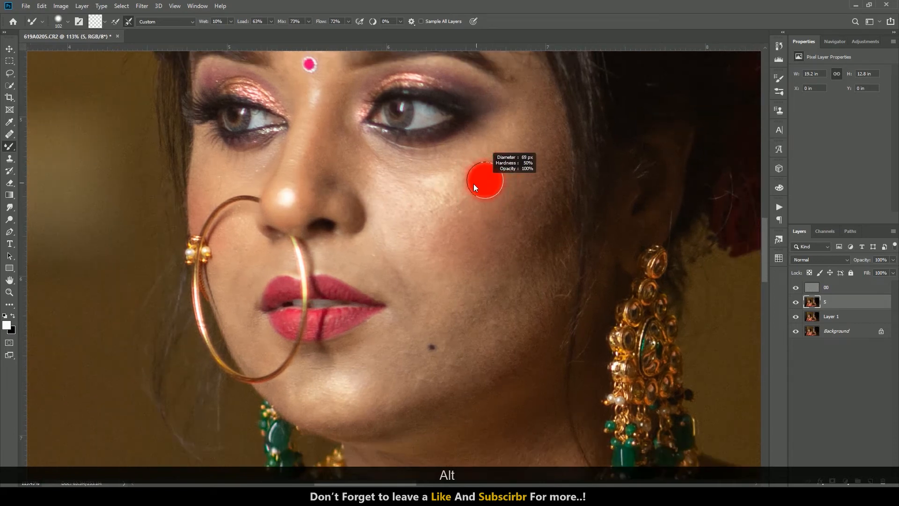
pyautogui.keyDown('alt'); pyautogui.rightClick(495, 171); pyautogui.keyUp('alt')
pyautogui.moveTo(521, 165)
pyautogui.mouseDown()
pyautogui.moveTo(534, 171)
pyautogui.moveTo(545, 153)
pyautogui.moveTo(555, 155)
pyautogui.mouseUp()
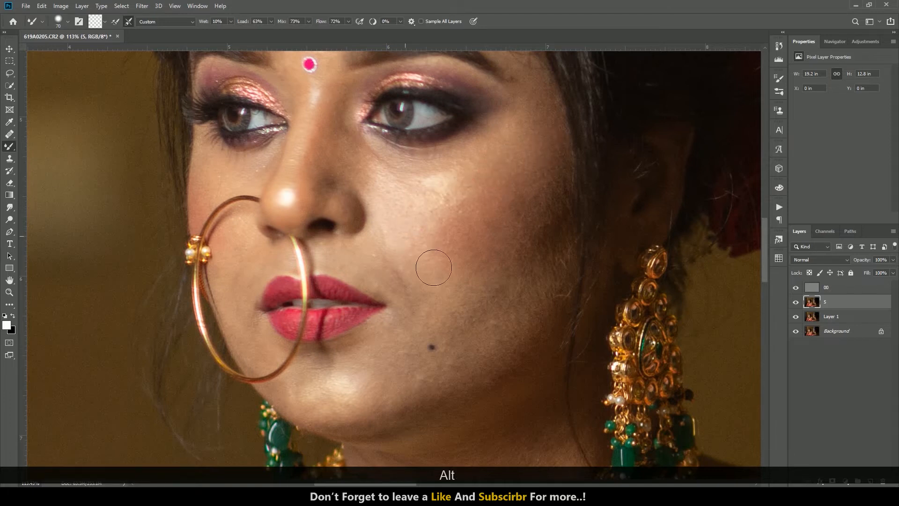
# - Try to even out the lower cheek beside the mouth and above the mole using the Mixer Brush at about 90 px
pyautogui.keyDown('alt'); pyautogui.rightClick(452, 245); pyautogui.keyUp('alt')
pyautogui.moveTo(458, 255); pyautogui.dragTo(478, 266)
pyautogui.moveTo(456, 304); pyautogui.dragTo(440, 291)
pyautogui.keyDown('alt'); pyautogui.click(445, 308); pyautogui.keyUp('alt')
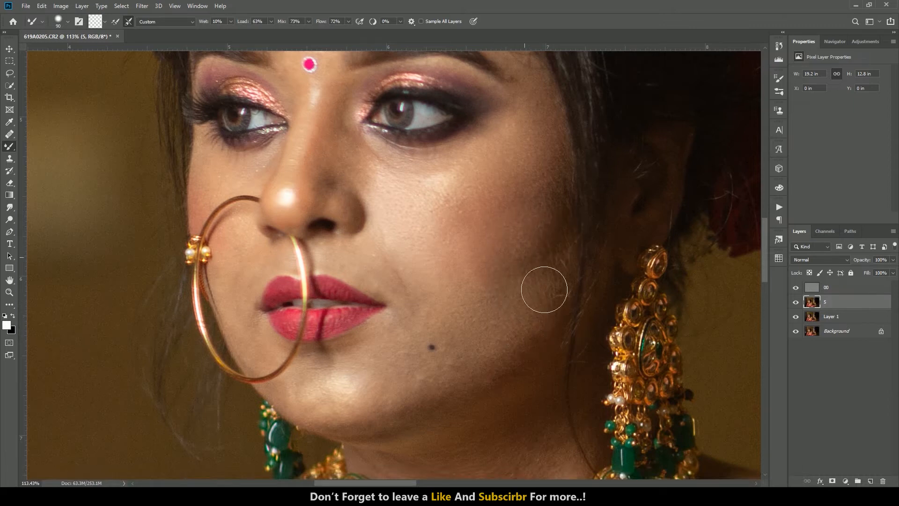
# - Try to blend the outer cheek toward the hairline with a smaller Mixer Brush of about 56 px, undoing the first stroke
pyautogui.scroll(3, 539, 281)
pyautogui.keyDown('alt'); pyautogui.rightClick(526, 260); pyautogui.keyUp('alt')
pyautogui.moveTo(539, 258); pyautogui.dragTo(560, 248)
pyautogui.hotkey('ctrl', 'z')
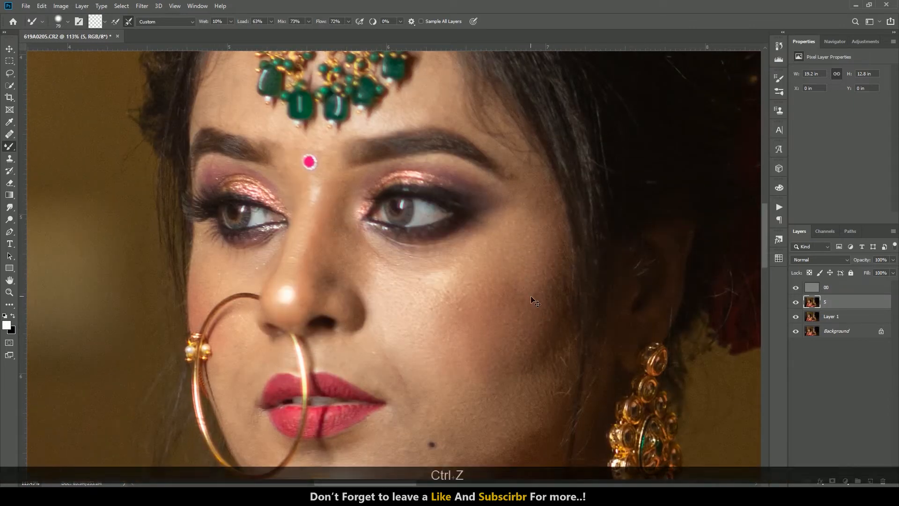
pyautogui.keyDown('alt'); pyautogui.rightClick(528, 242); pyautogui.keyUp('alt')
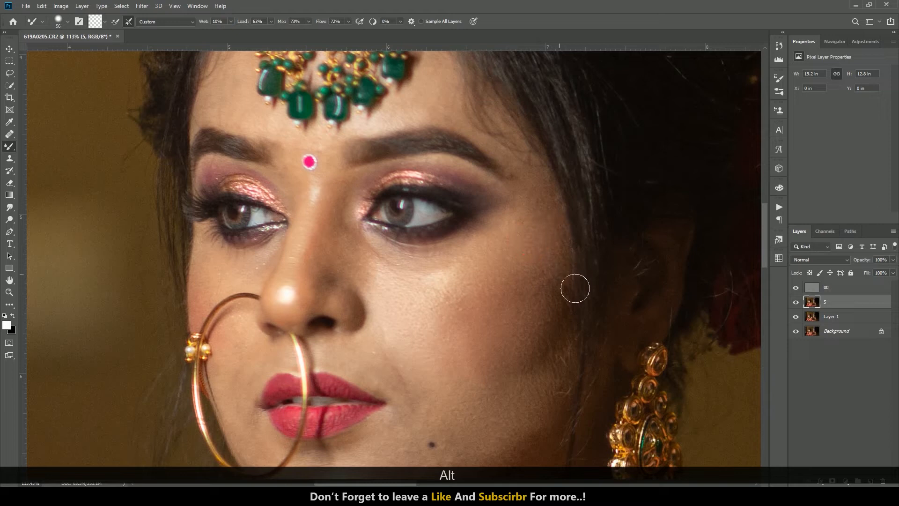
pyautogui.scroll(-2, 545, 333)
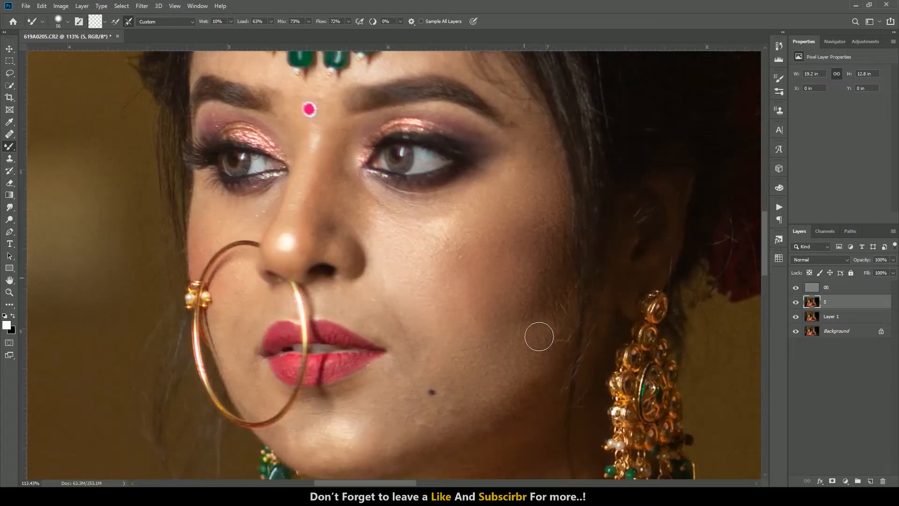
pyautogui.scroll(-1, 539, 337)
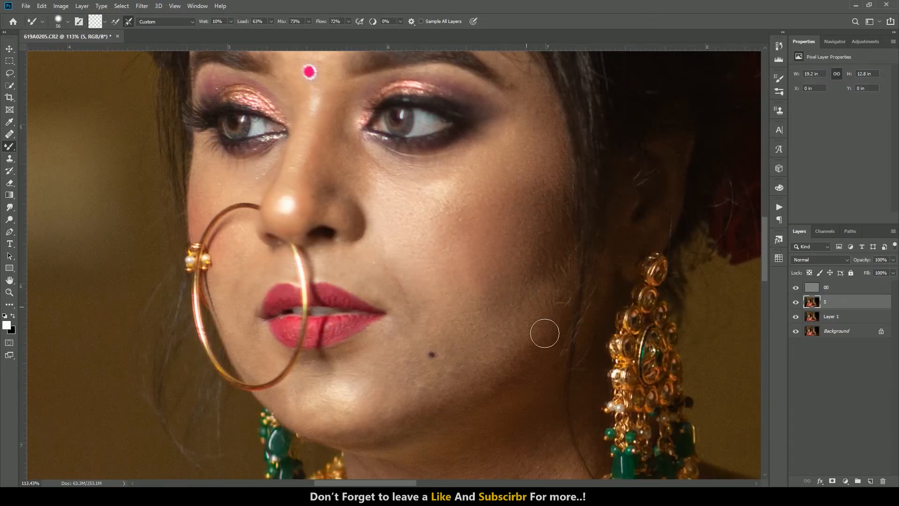
# - Step back through the document history to the fourth Mixer Brush stroke after the blending change
pyautogui.keyDown('alt'); pyautogui.scroll(-3, 520, 321); pyautogui.keyUp('alt')
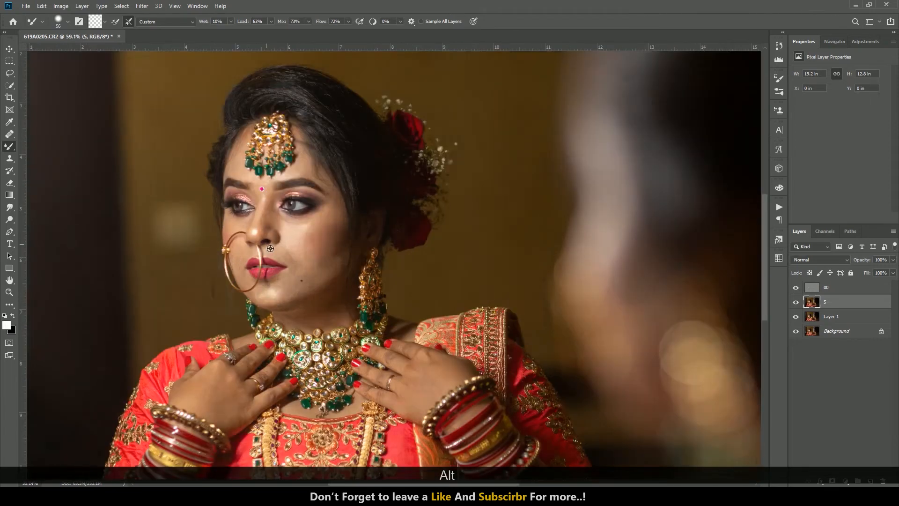
pyautogui.keyDown('alt'); pyautogui.scroll(3, 271, 249); pyautogui.keyUp('alt')
pyautogui.click(779, 46)
pyautogui.click(701, 227)
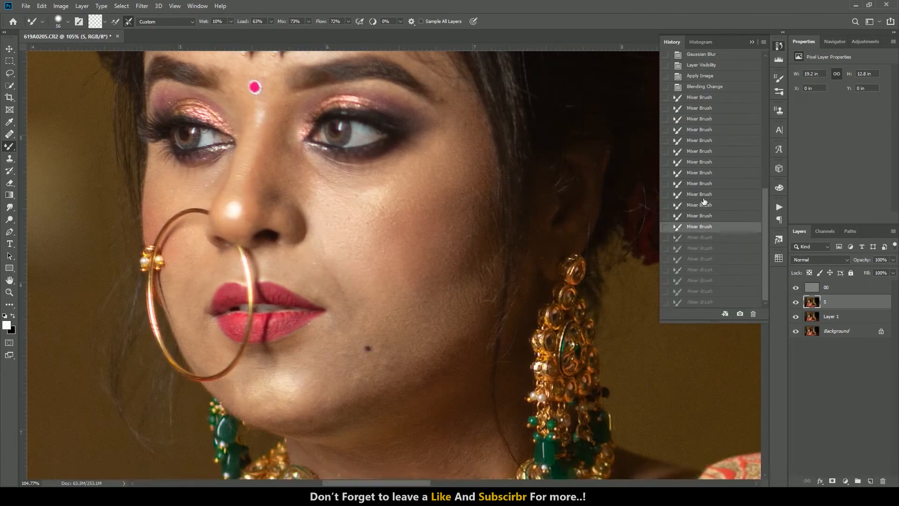
pyautogui.click(703, 195)
pyautogui.click(700, 151)
pyautogui.click(705, 133)
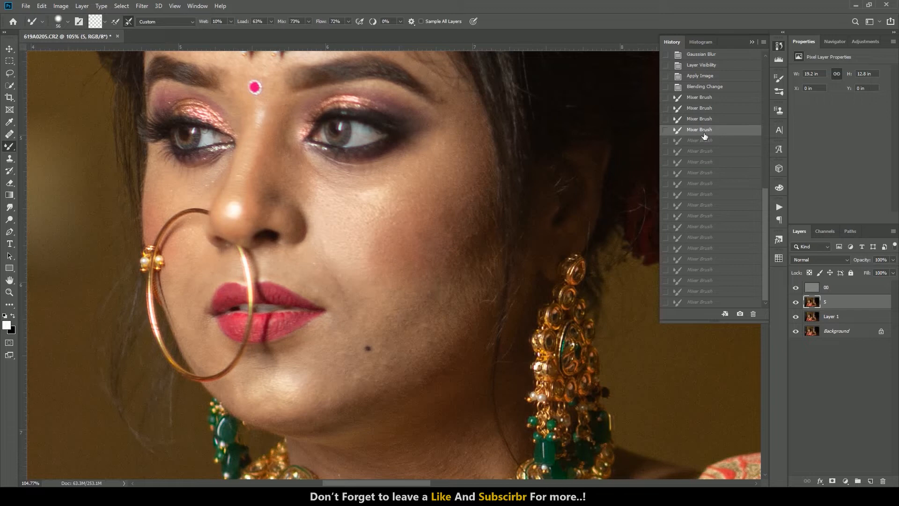
pyautogui.click(752, 43)
pyautogui.keyDown('alt'); pyautogui.scroll(2, 495, 201); pyautogui.keyUp('alt')
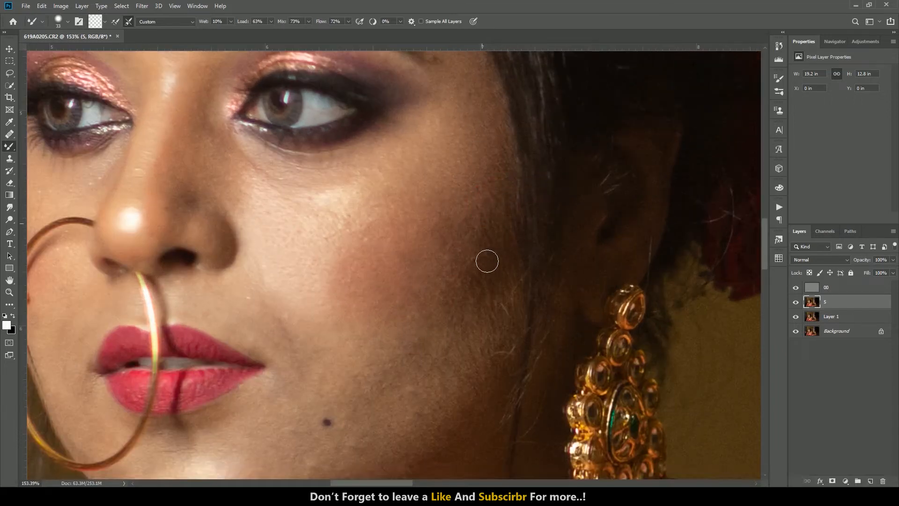
# - Blend the outer cheek and jawline toward the hairline on layer 5 with the Mixer Brush at 63 px
pyautogui.scroll(-2, 480, 294)
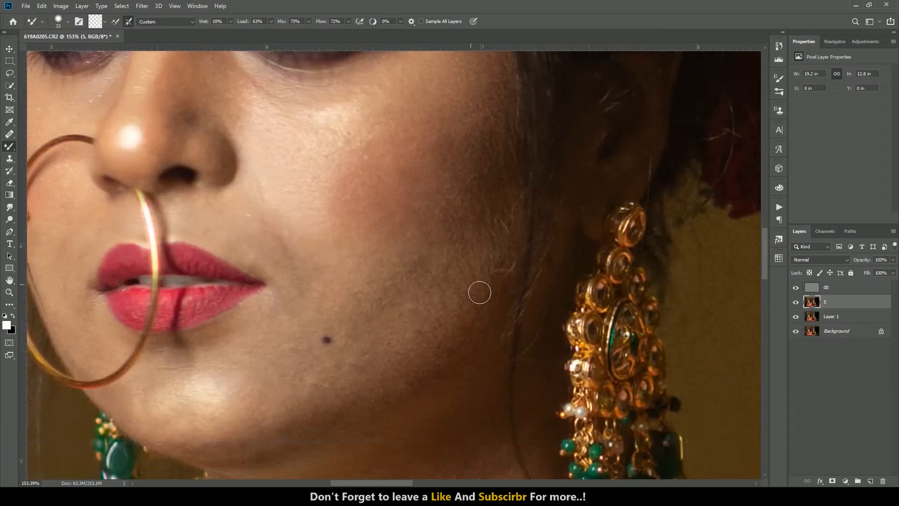
pyautogui.scroll(2, 468, 262)
pyautogui.keyDown('alt'); pyautogui.rightClick(498, 298); pyautogui.keyUp('alt')
pyautogui.moveTo(460, 273); pyautogui.dragTo(474, 273)
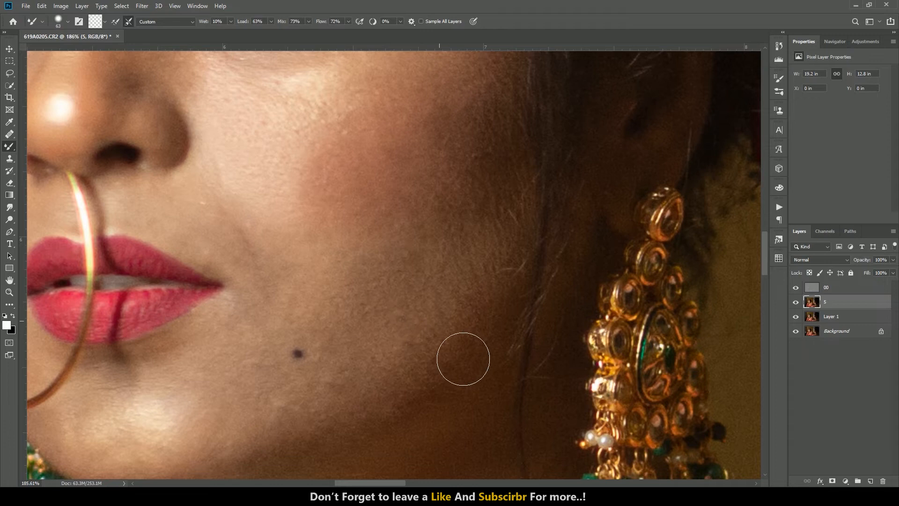
pyautogui.scroll(-3, 488, 275)
pyautogui.scroll(3, 460, 330)
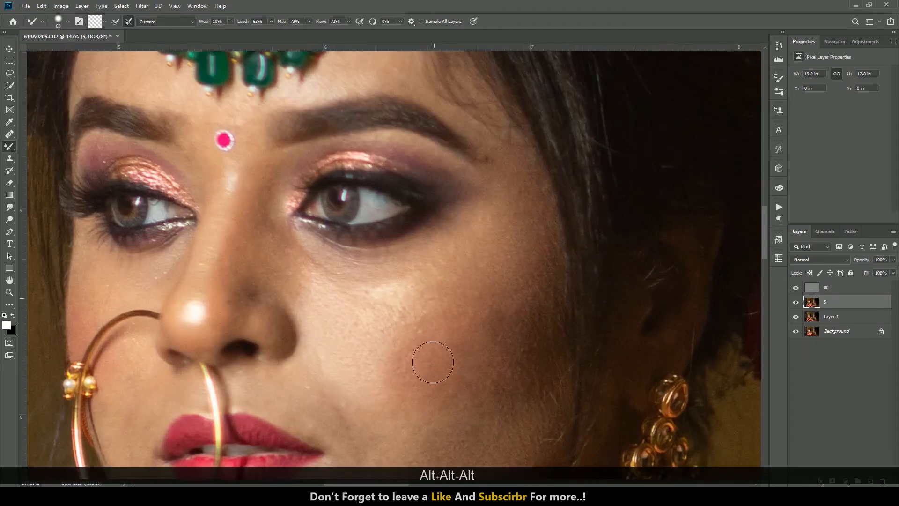
# - Smooth the cheek skin below the outer corner of the eye with a smaller Mixer Brush of 27 px
pyautogui.scroll(-2, 459, 300)
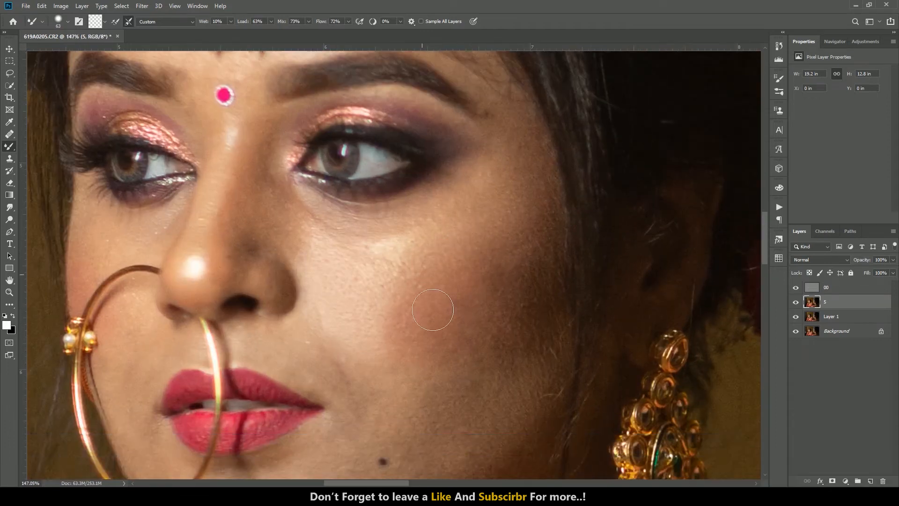
pyautogui.scroll(-3, 454, 362)
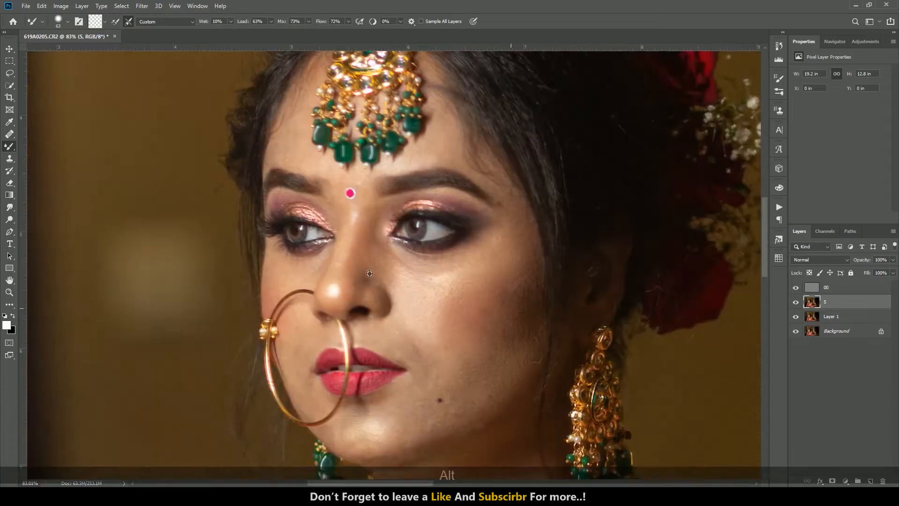
pyautogui.scroll(4, 515, 281)
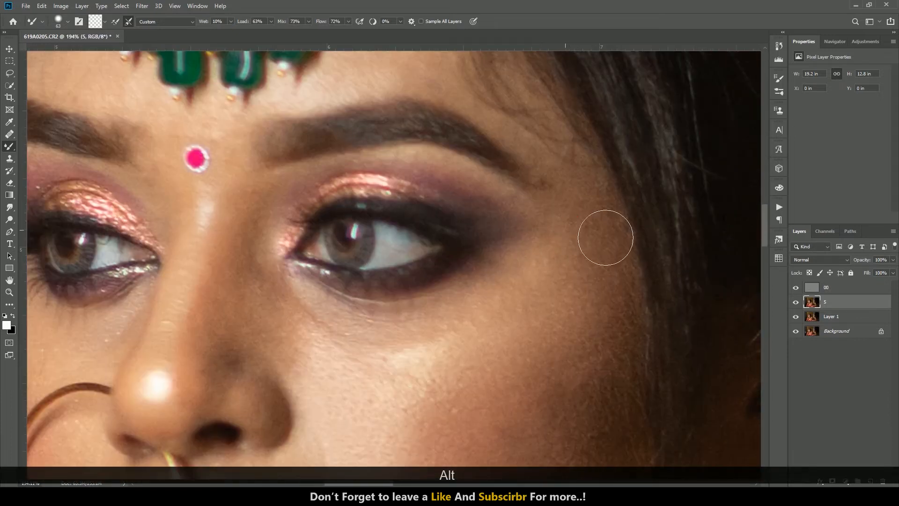
pyautogui.scroll(-3, 531, 269)
pyautogui.scroll(4, 484, 260)
pyautogui.scroll(2, 484, 261)
pyautogui.rightClick(490, 271)
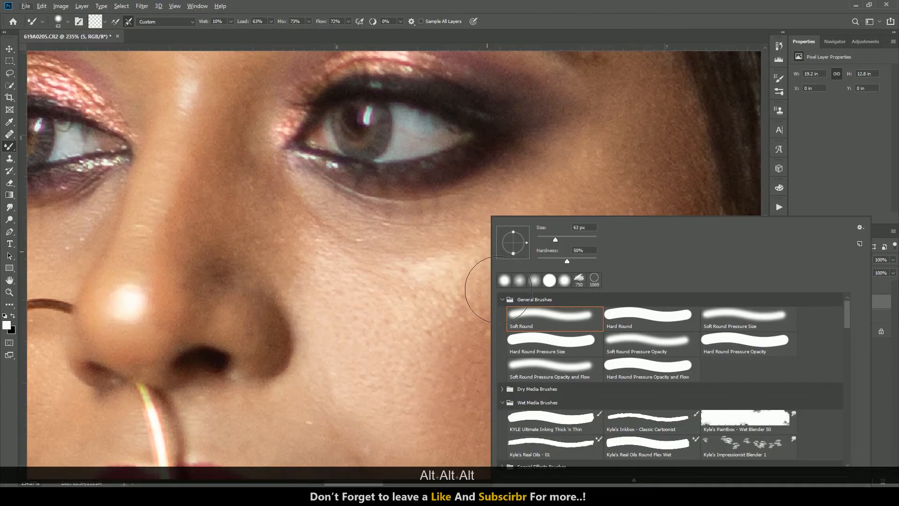
pyautogui.rightClick(461, 262)
pyautogui.moveTo(454, 245); pyautogui.dragTo(433, 250)
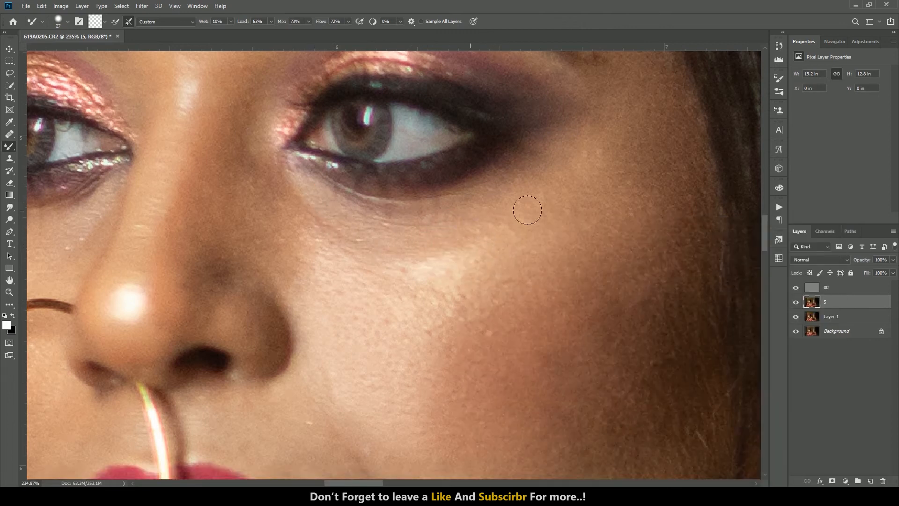
# - Soften the blush area of the cheek with the Mixer Brush enlarged to about 67 px
pyautogui.scroll(-2, 526, 209)
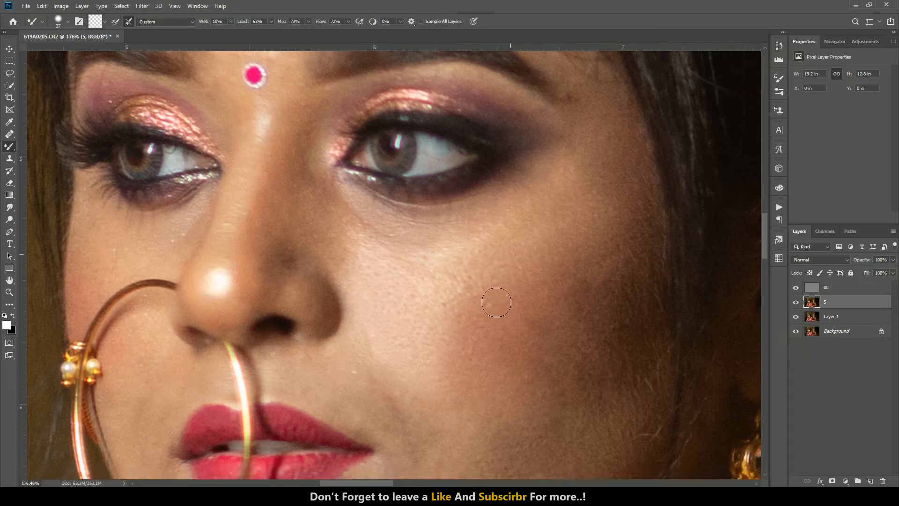
pyautogui.scroll(-5, 454, 271)
pyautogui.scroll(1, 456, 267)
pyautogui.moveTo(442, 287); pyautogui.dragTo(455, 286)
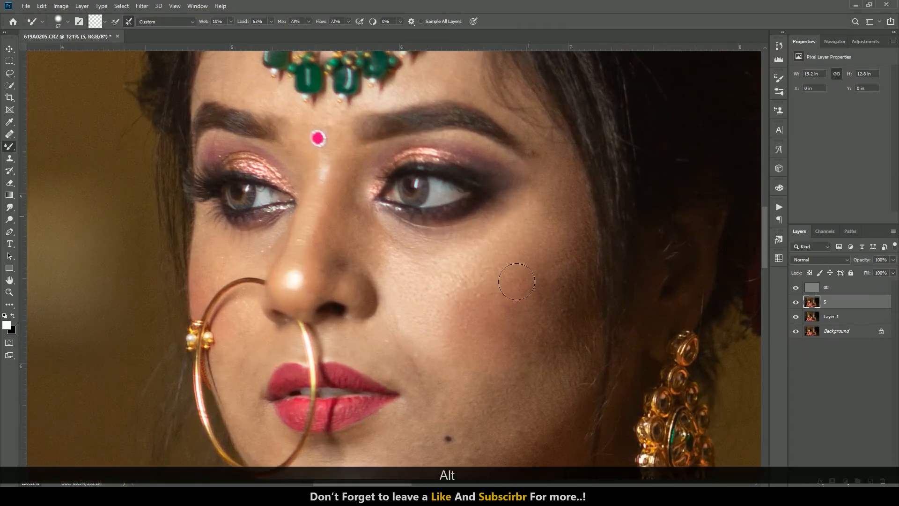
# - Smooth the bridge and side of the nose with the Mixer Brush, raise its flow to 88%, and return to Photoshop from the browser
pyautogui.scroll(4, 313, 248)
pyautogui.moveTo(312, 206); pyautogui.dragTo(298, 210)
pyautogui.moveTo(330, 174); pyautogui.dragTo(289, 292)
pyautogui.moveTo(323, 214)
pyautogui.mouseDown()
pyautogui.moveTo(285, 306)
pyautogui.moveTo(294, 321)
pyautogui.mouseUp()
pyautogui.moveTo(325, 23); pyautogui.dragTo(329, 25)
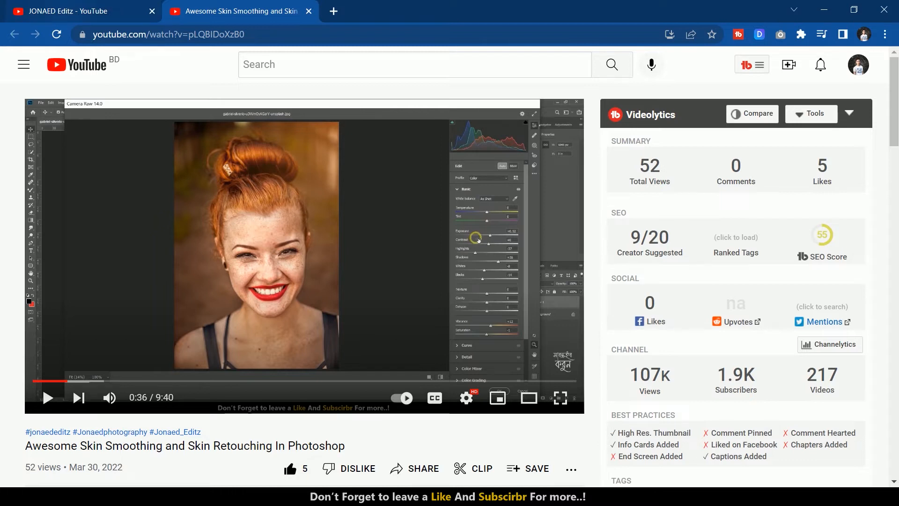
pyautogui.click(830, 5)
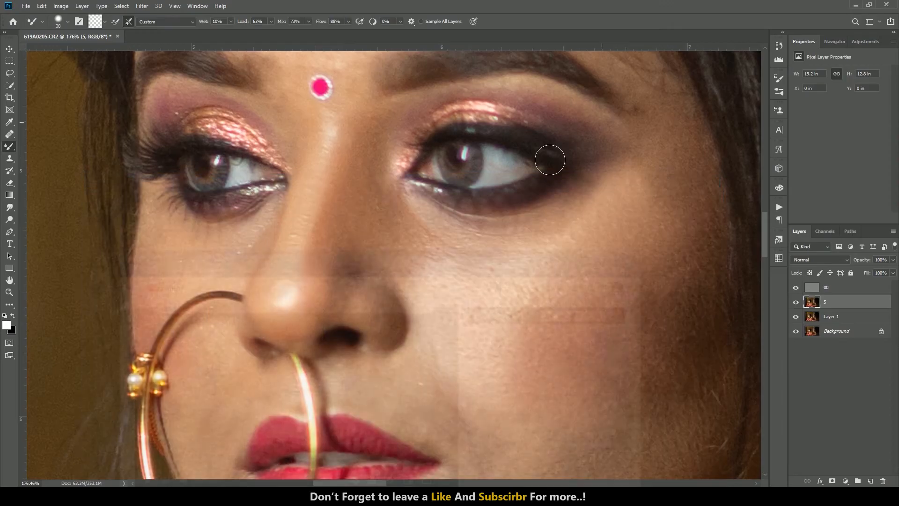
# - Even out the far cheek beside the nose and inside the nose ring with the Mixer Brush at 38 px
pyautogui.scroll(-1, 364, 251)
pyautogui.scroll(2, 269, 228)
pyautogui.scroll(1, 268, 227)
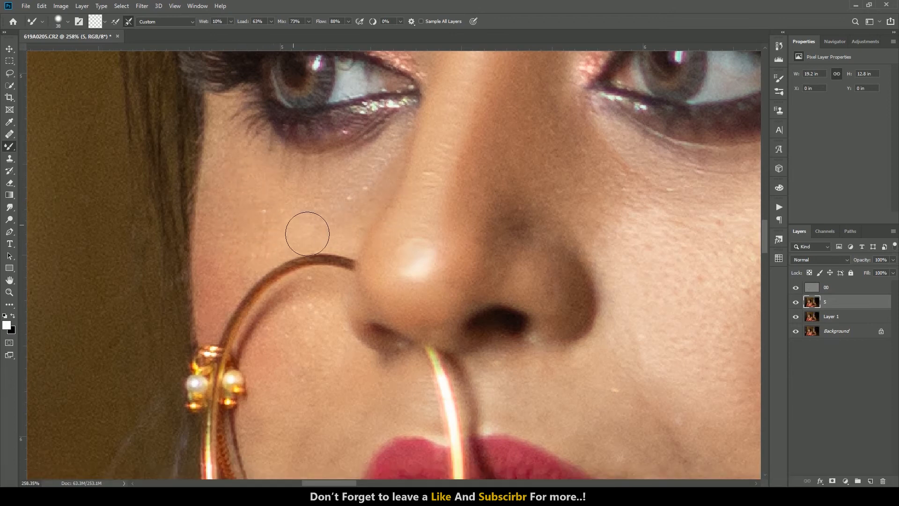
pyautogui.scroll(-2, 290, 253)
pyautogui.scroll(-1, 310, 253)
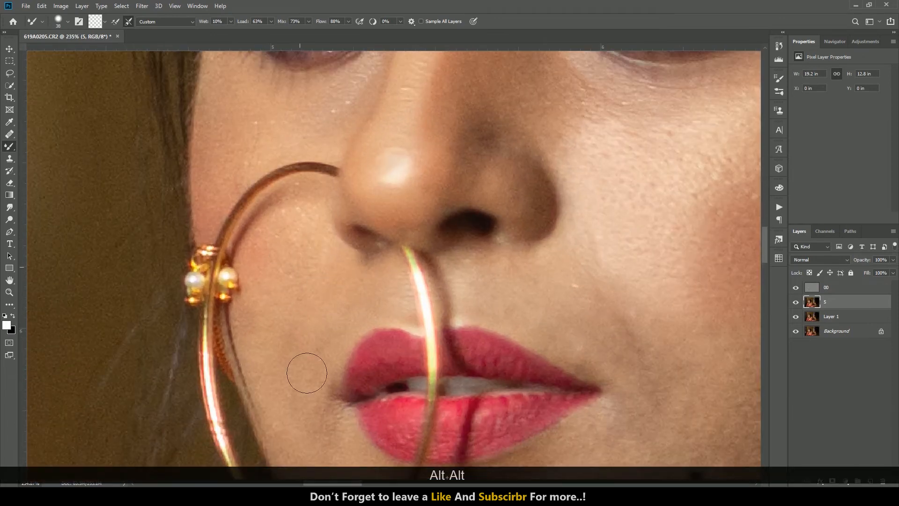
# - Smooth the skin around the mouth corner and across the chin with the Mixer Brush
pyautogui.scroll(-3, 323, 253)
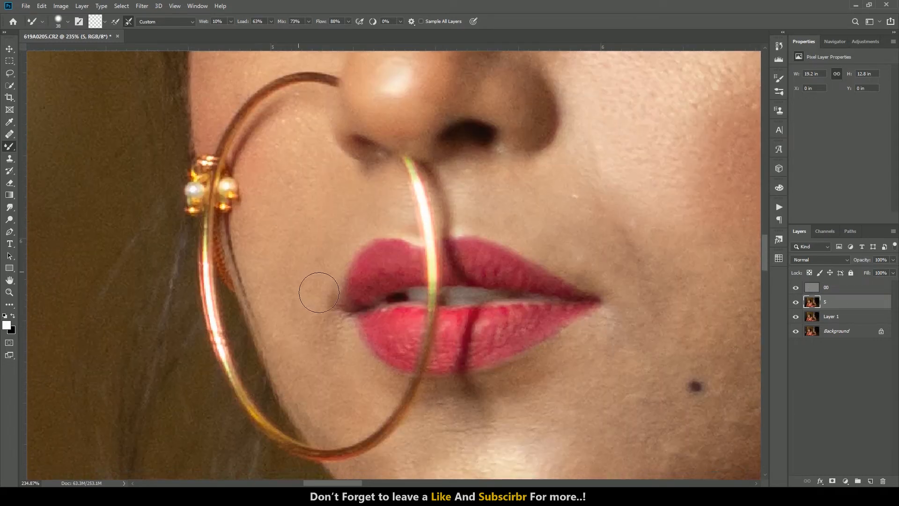
pyautogui.scroll(-6, 351, 363)
pyautogui.scroll(6, 386, 360)
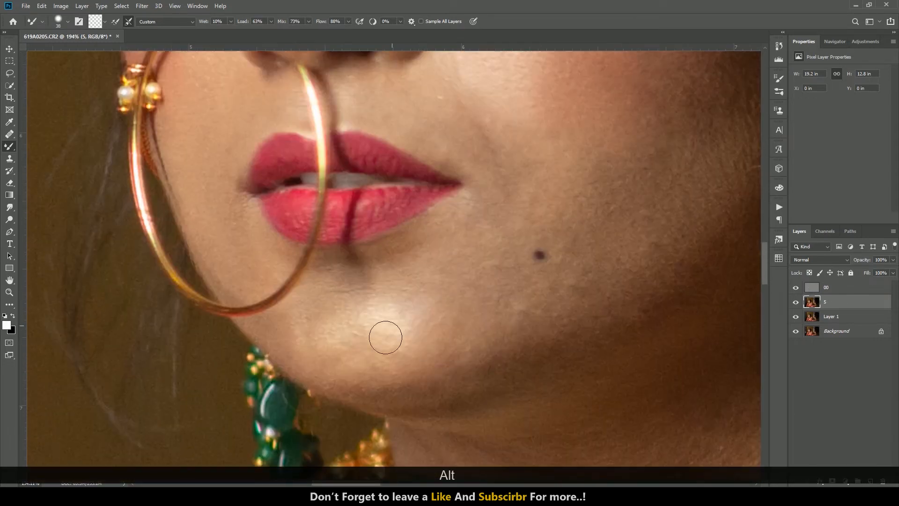
pyautogui.scroll(-4, 328, 347)
pyautogui.scroll(4, 405, 335)
pyautogui.moveTo(396, 313)
pyautogui.mouseDown()
pyautogui.moveTo(334, 373)
pyautogui.moveTo(267, 387)
pyautogui.mouseUp()
pyautogui.moveTo(440, 352)
pyautogui.mouseDown()
pyautogui.moveTo(316, 391)
pyautogui.moveTo(240, 384)
pyautogui.mouseUp()
# - Smooth the forehead above the eyebrows and around the hanging head ornament with the Mixer Brush at 34 px
pyautogui.scroll(-6, 262, 360)
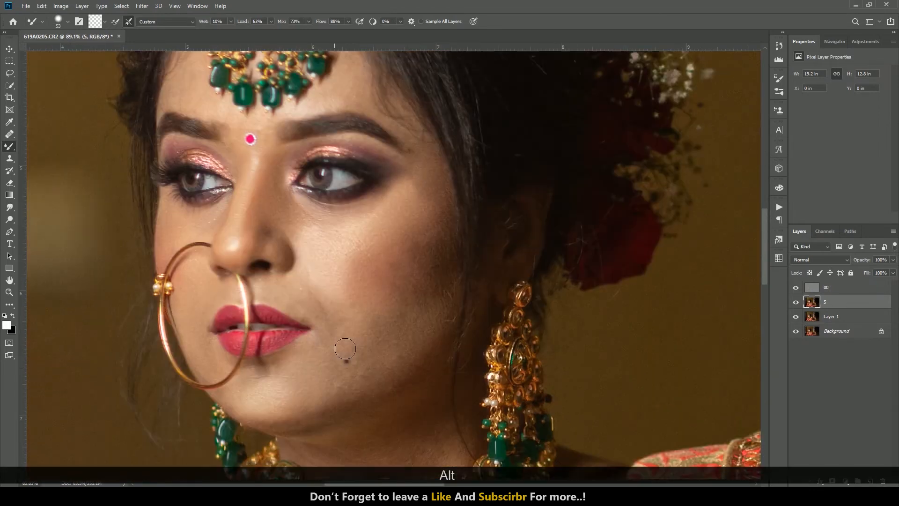
pyautogui.scroll(3, 315, 337)
pyautogui.scroll(6, 207, 198)
pyautogui.scroll(1, 207, 198)
pyautogui.moveTo(209, 221); pyautogui.dragTo(202, 221)
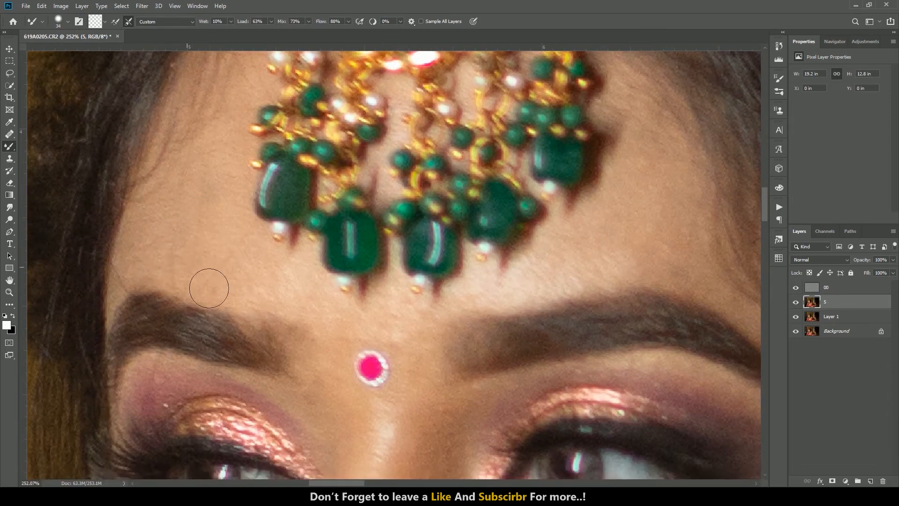
pyautogui.scroll(3, 207, 328)
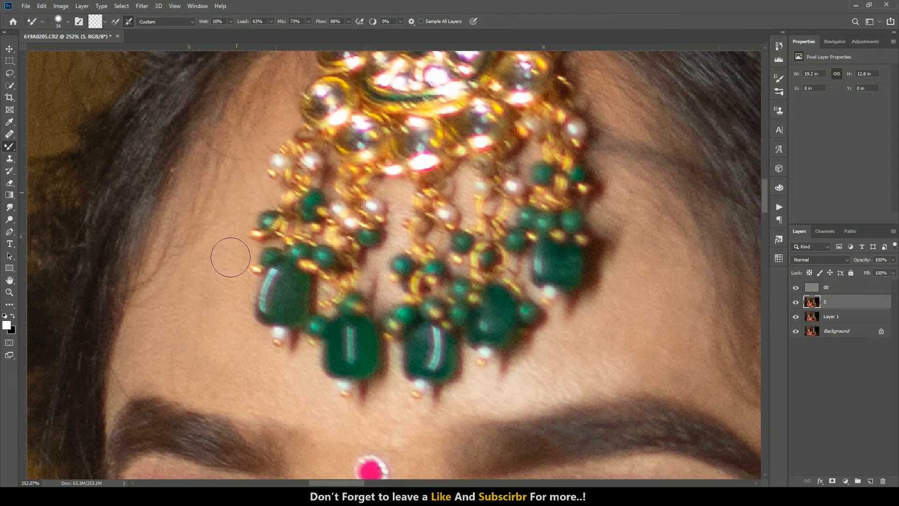
pyautogui.scroll(-1, 227, 255)
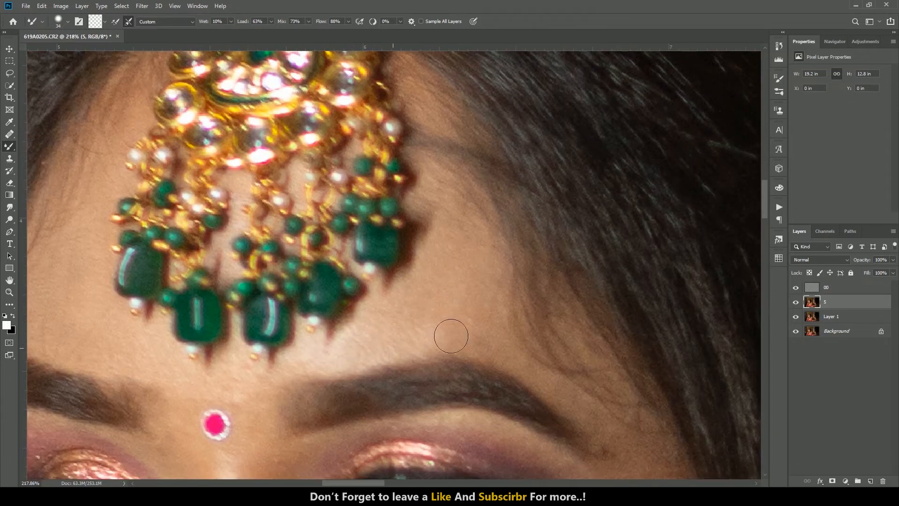
# - Smooth the skin on the backs of both hands with the Mixer Brush at 26% flow, using 127 px and then 84 px
pyautogui.scroll(-1, 354, 321)
pyautogui.scroll(-3, 354, 320)
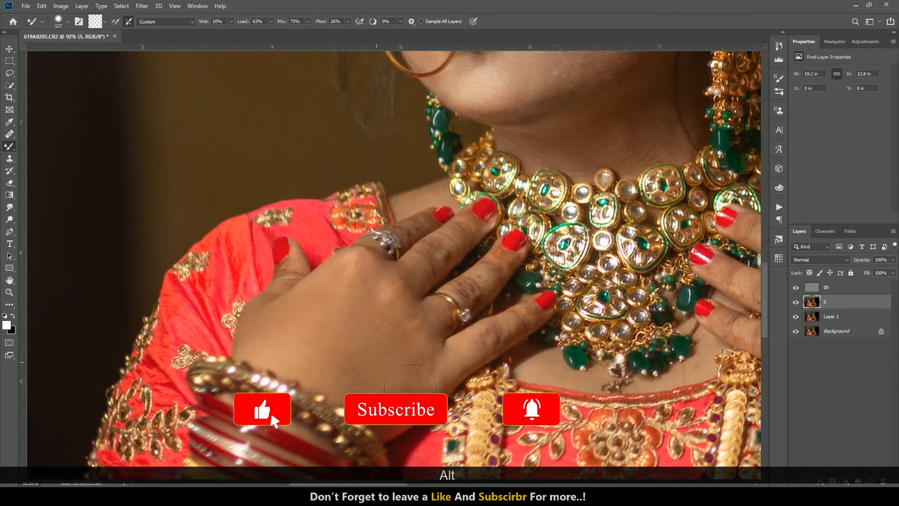
pyautogui.scroll(-2, 493, 319)
pyautogui.scroll(3, 493, 319)
pyautogui.scroll(3, 494, 319)
pyautogui.moveTo(494, 318)
pyautogui.mouseDown()
pyautogui.moveTo(464, 319)
pyautogui.moveTo(505, 322)
pyautogui.mouseUp()
pyautogui.scroll(1, 434, 333)
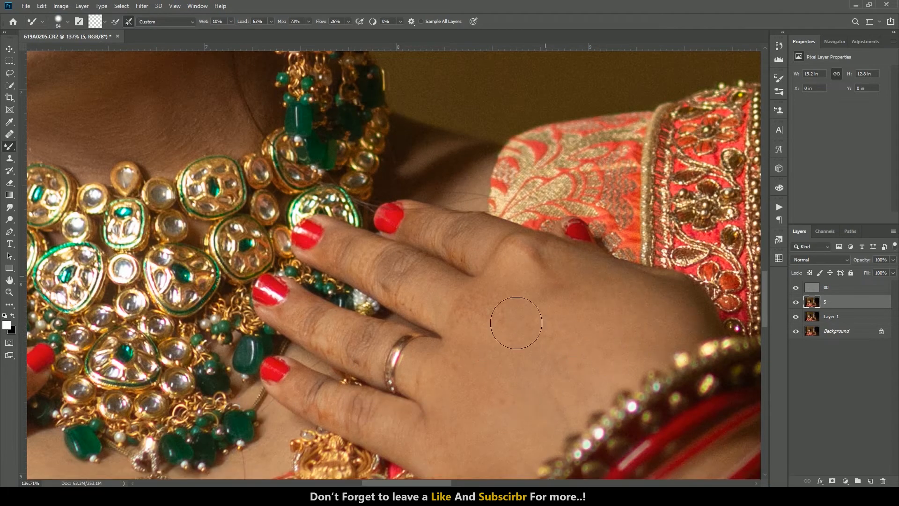
# - Select texture layer 00 with the Move tool active, and compare the retouch with the original by temporarily isolating the Background layer
pyautogui.scroll(-20, 511, 324)
pyautogui.scroll(3, 488, 339)
pyautogui.click(812, 290)
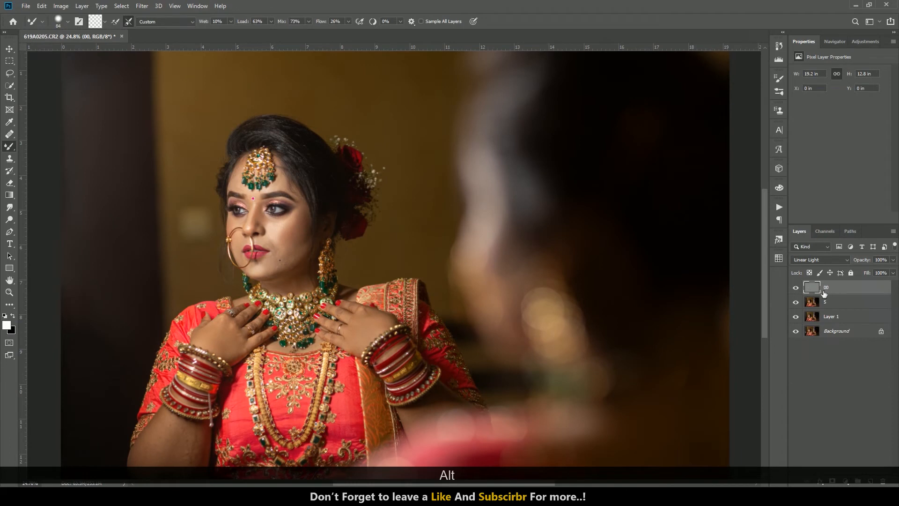
pyautogui.click(10, 49)
pyautogui.moveTo(450, 334); pyautogui.dragTo(464, 337)
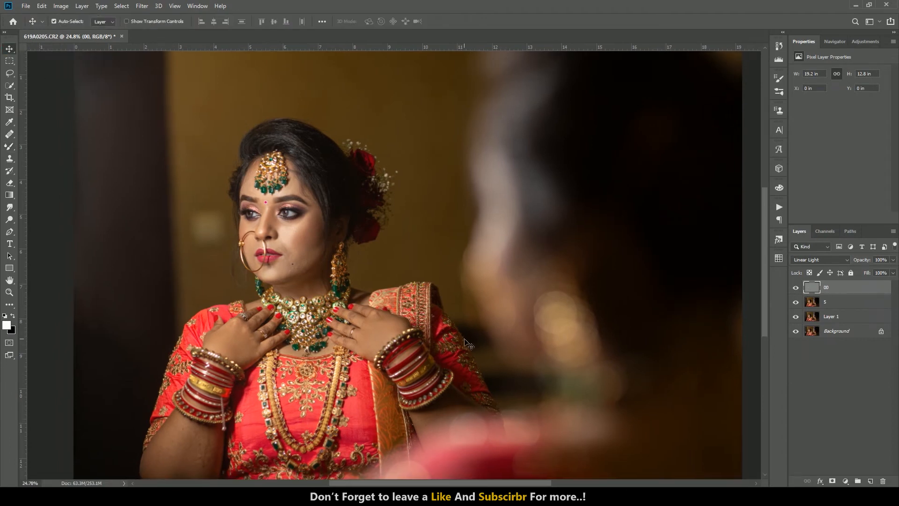
pyautogui.keyDown('alt'); pyautogui.click(796, 331); pyautogui.keyUp('alt')
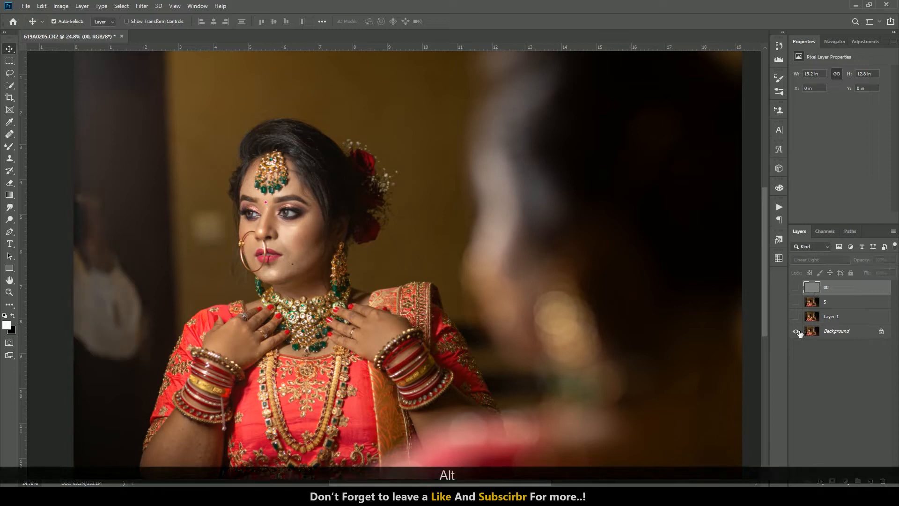
pyautogui.keyDown('alt'); pyautogui.click(796, 331); pyautogui.keyUp('alt')
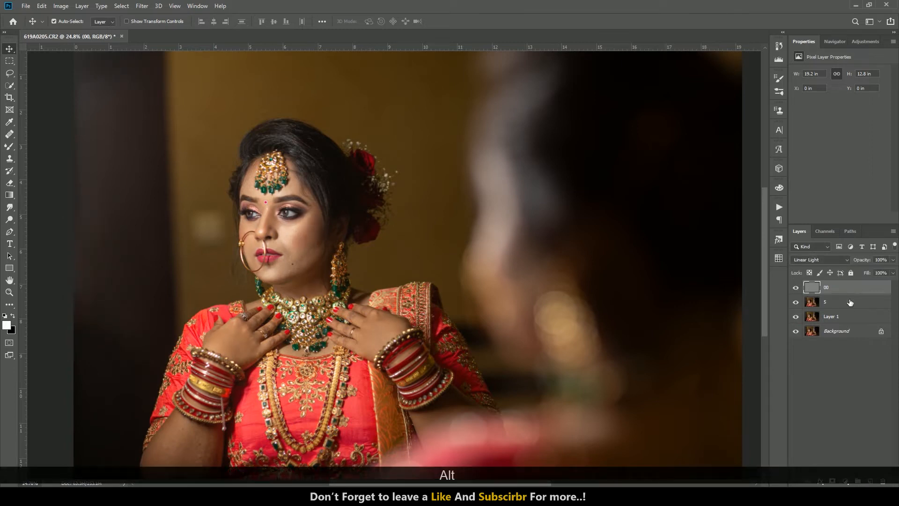
# - Add a new layer above layer 00 and stamp all visible layers into it
pyautogui.click(874, 483)
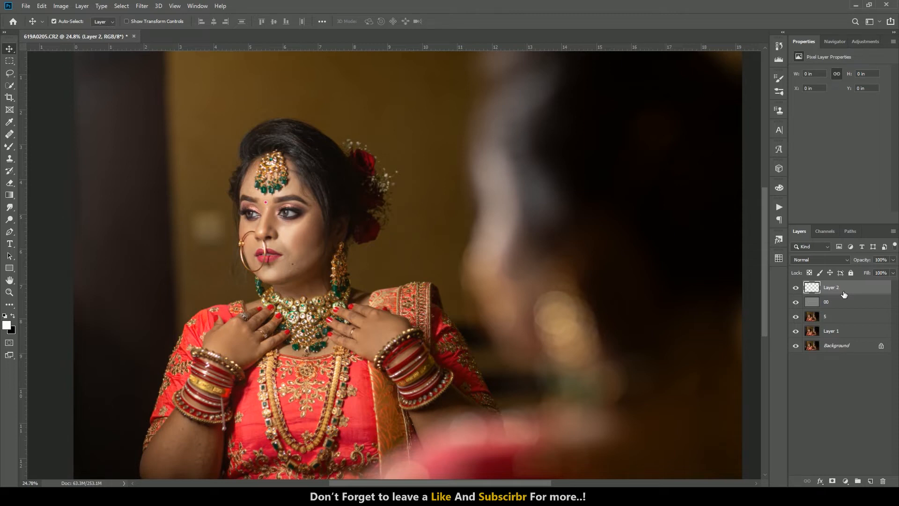
pyautogui.hotkey('shift', 'ctrl')
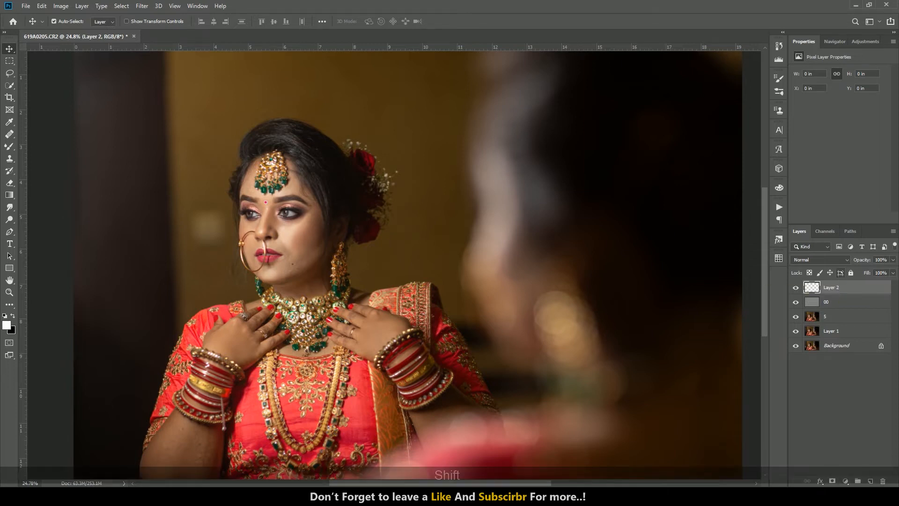
pyautogui.hotkey('ctrl', 'shift', 'alt', 'e')
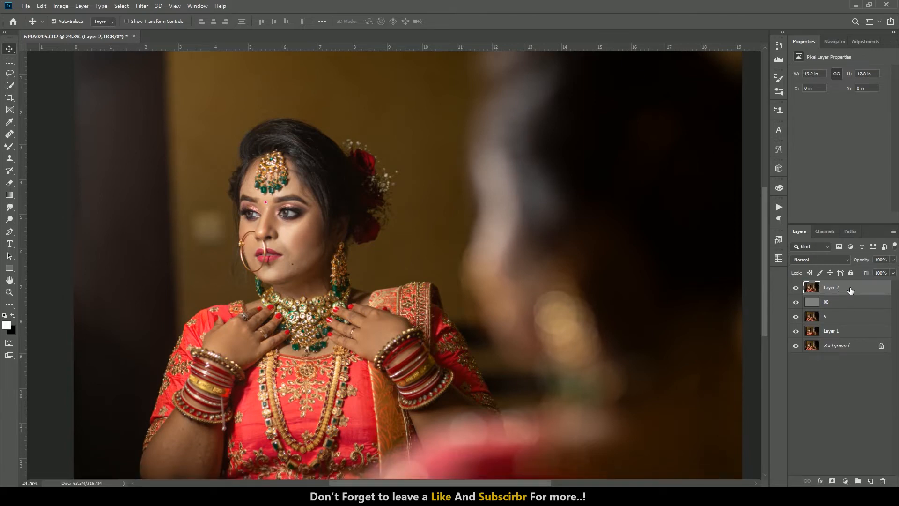
# - Open the Photo-Toolbox SkinFiner filter on the stamped top layer
pyautogui.click(145, 7)
pyautogui.moveTo(225, 289)
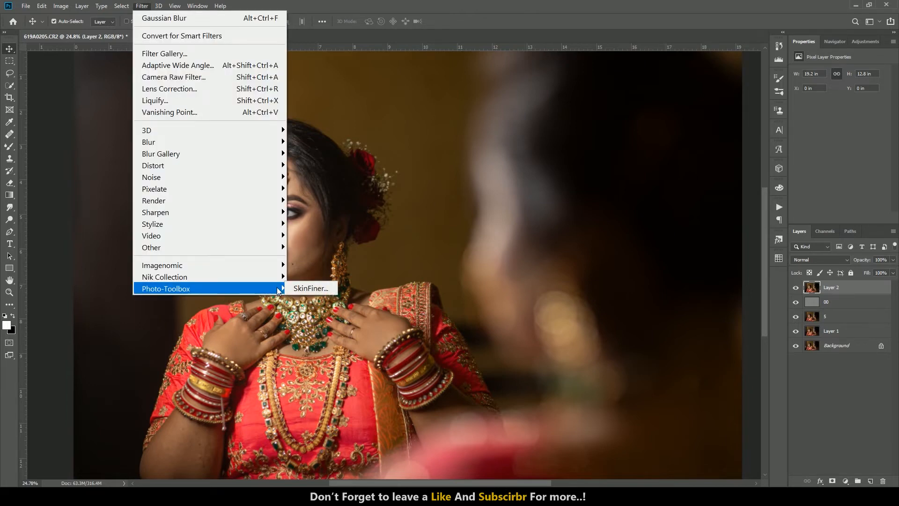
pyautogui.click(305, 288)
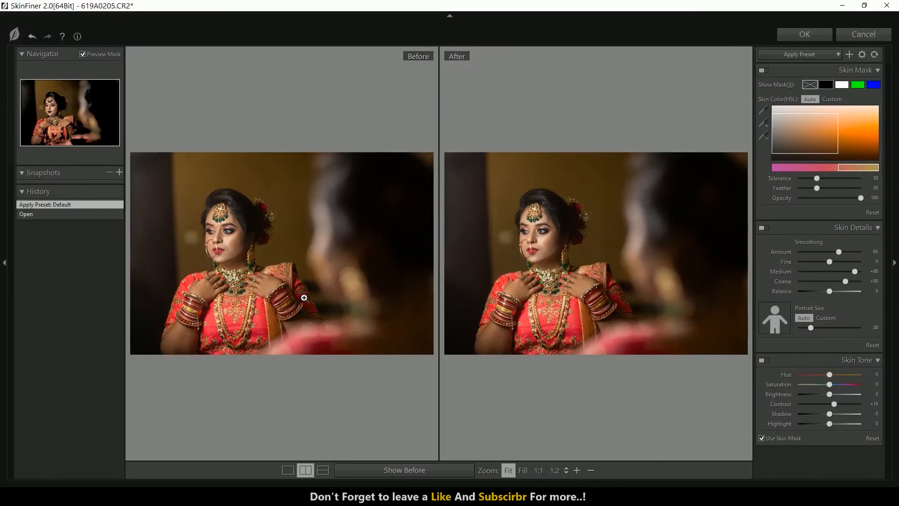
# - Exclude the background beside the bride's head and the blurred foreground figure from the skin mask by sampling their colours
pyautogui.click(763, 135)
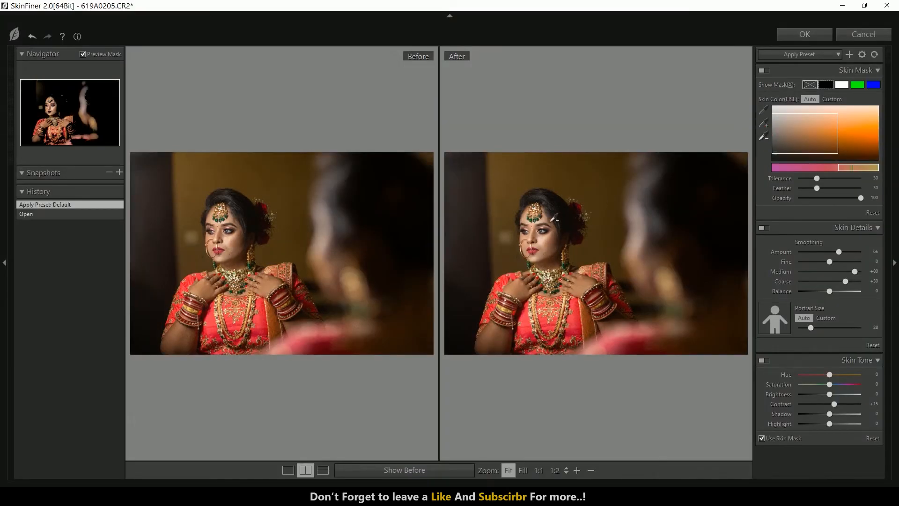
pyautogui.click(586, 196)
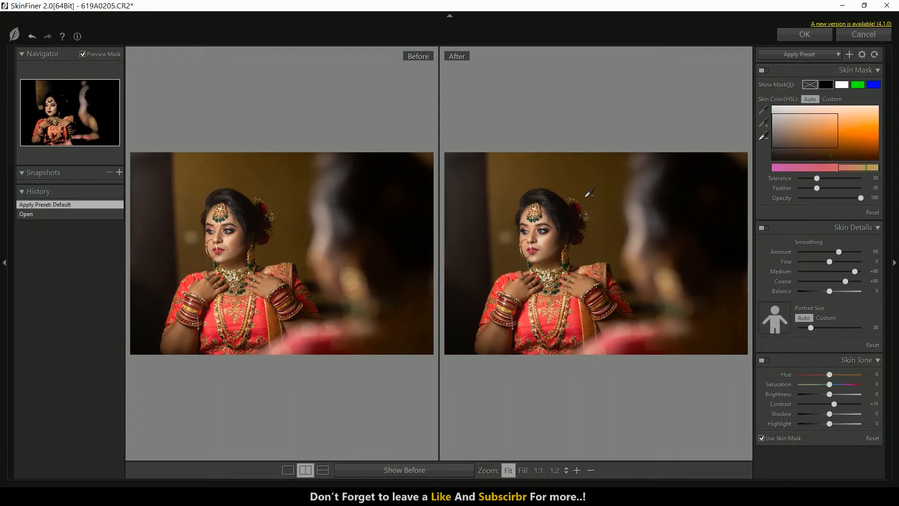
pyautogui.click(515, 185)
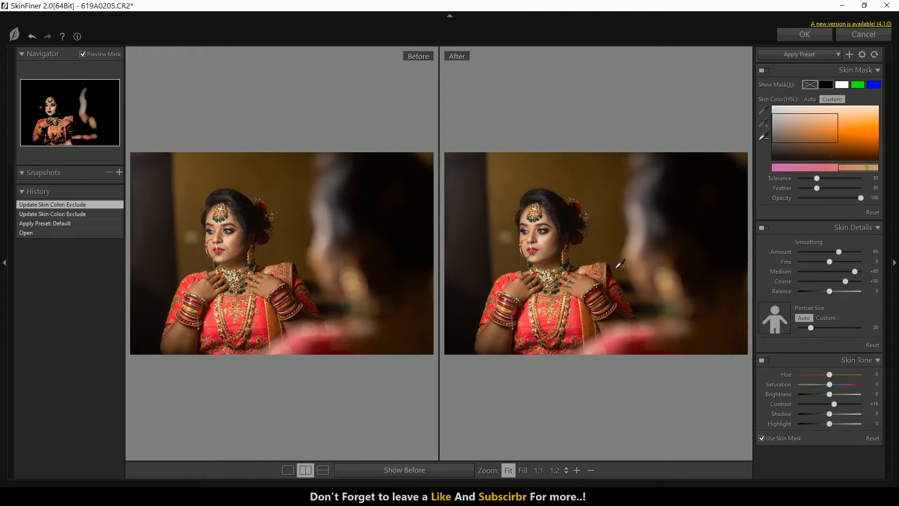
pyautogui.click(651, 245)
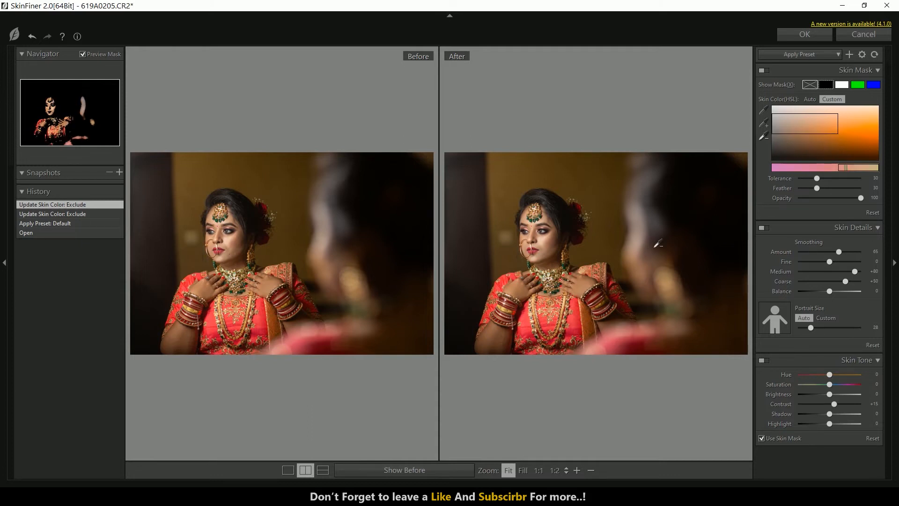
# - Set the skin smoothing to Amount 25, Fine -52 and Balance +34
pyautogui.click(816, 252)
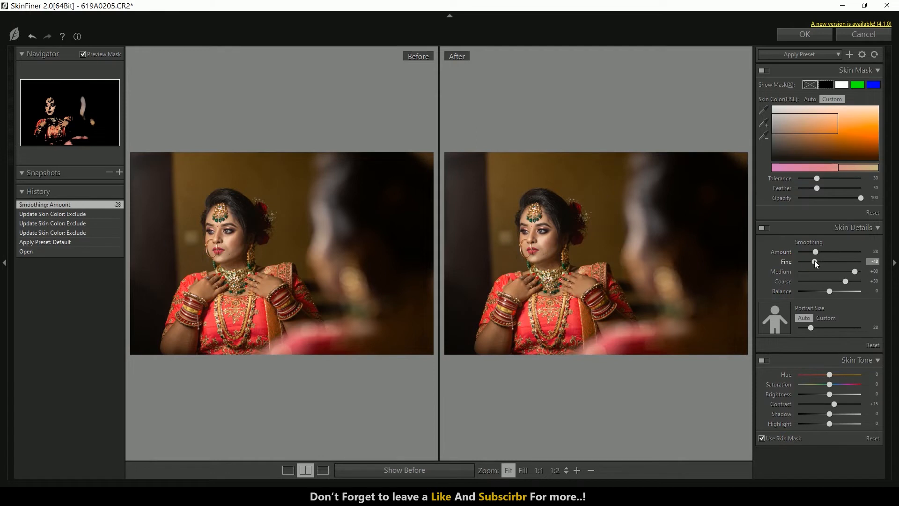
pyautogui.click(814, 260)
pyautogui.click(815, 252)
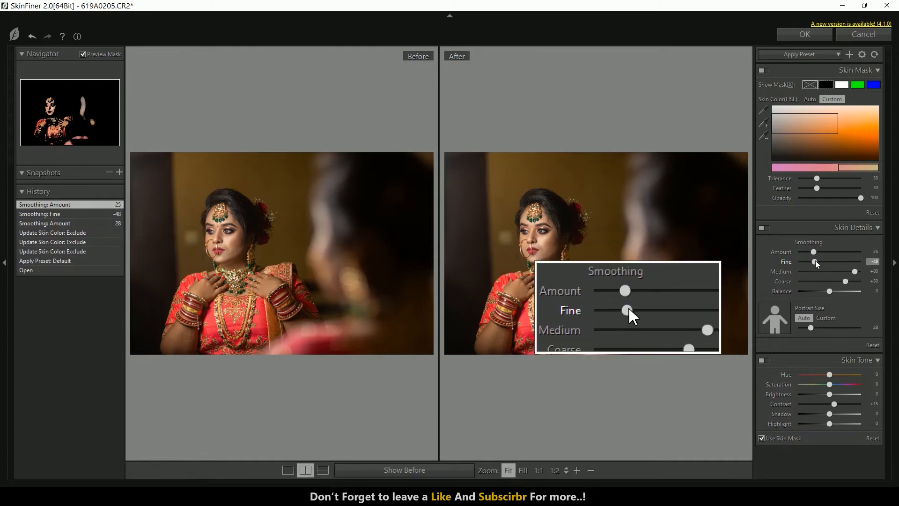
pyautogui.moveTo(816, 261); pyautogui.dragTo(814, 261)
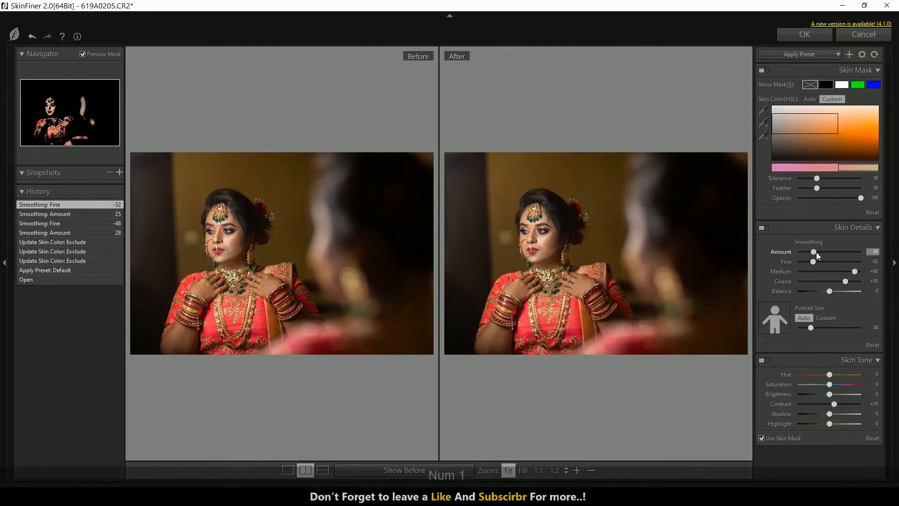
pyautogui.moveTo(830, 290); pyautogui.dragTo(840, 291)
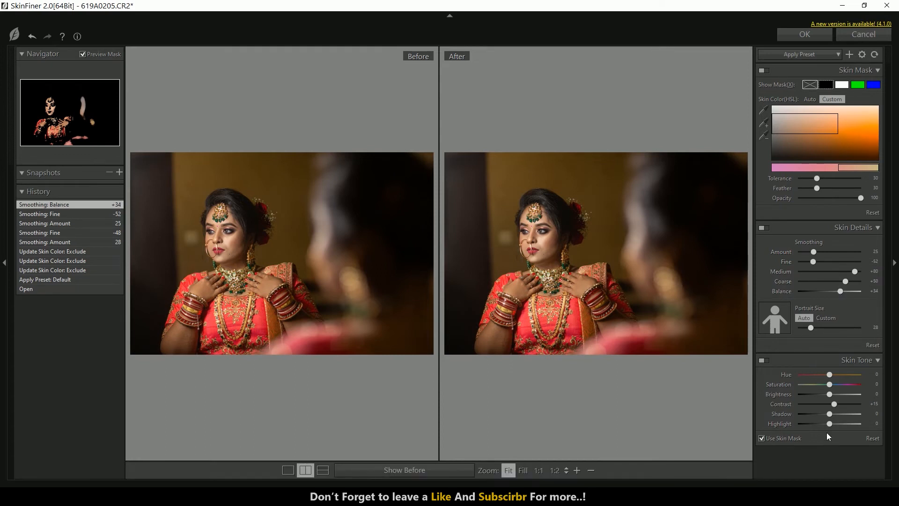
# - Set the skin tone to Brightness +30, Shadow +28 and Highlight -23, and apply the SkinFiner filter
pyautogui.click(840, 394)
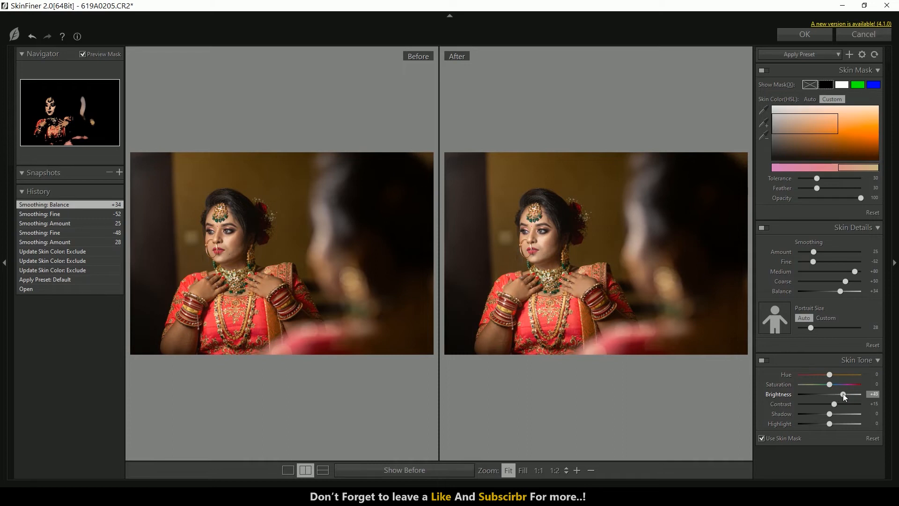
pyautogui.moveTo(843, 394); pyautogui.dragTo(838, 414)
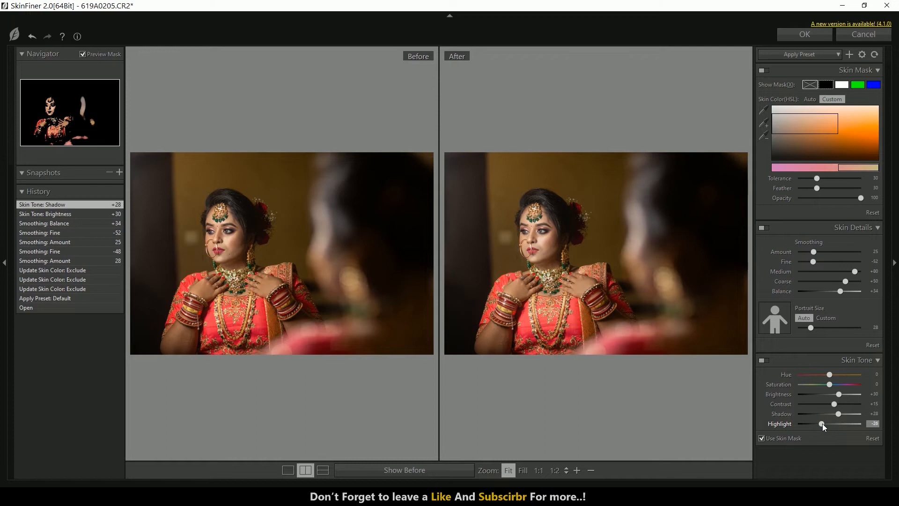
pyautogui.moveTo(824, 423); pyautogui.dragTo(825, 424)
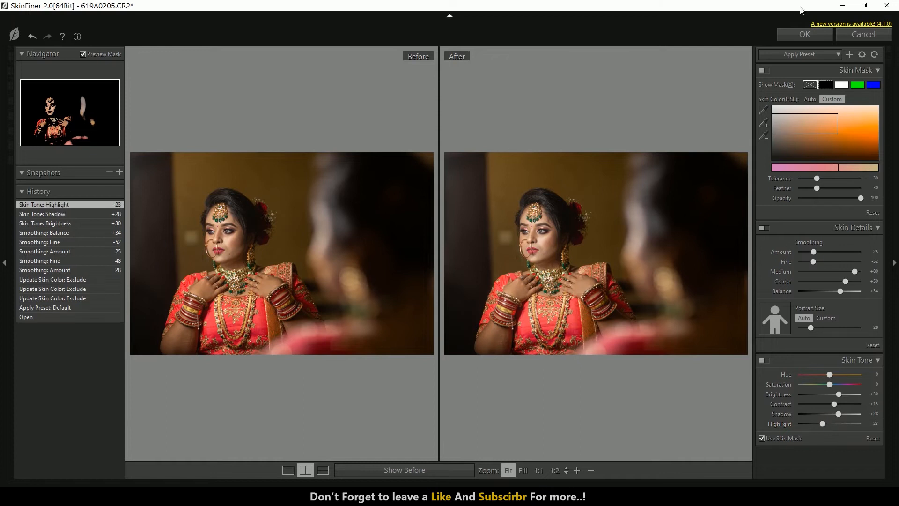
pyautogui.click(801, 35)
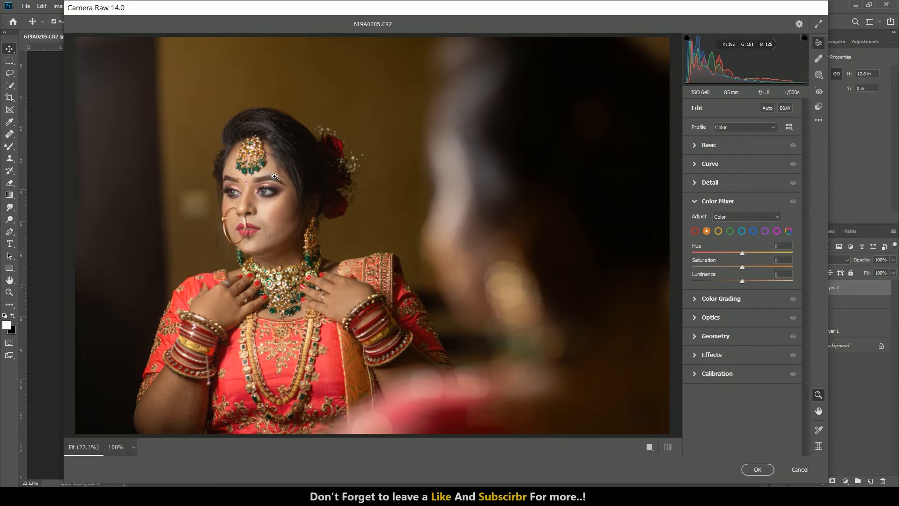
# - In the Camera Raw filter, set Sharpening to 22, Noise Reduction to 14 and Color Noise Reduction to 18
pyautogui.click(700, 203)
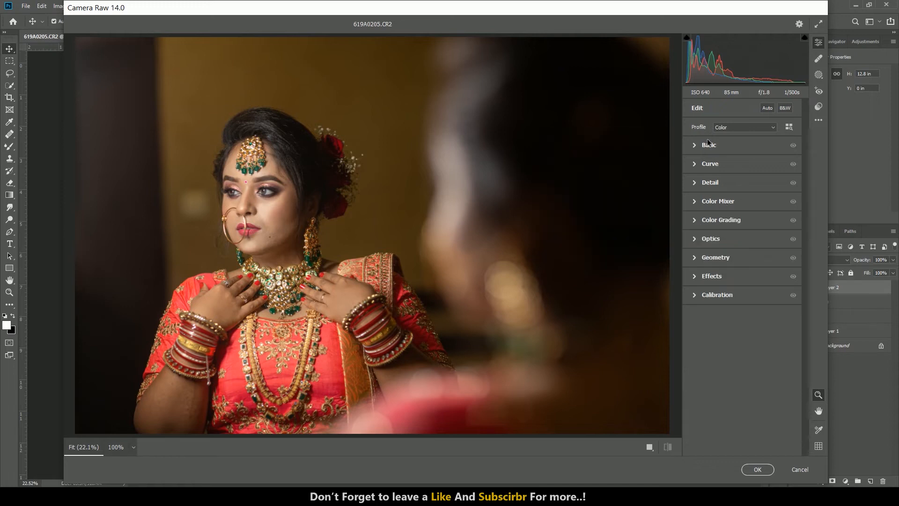
pyautogui.click(711, 144)
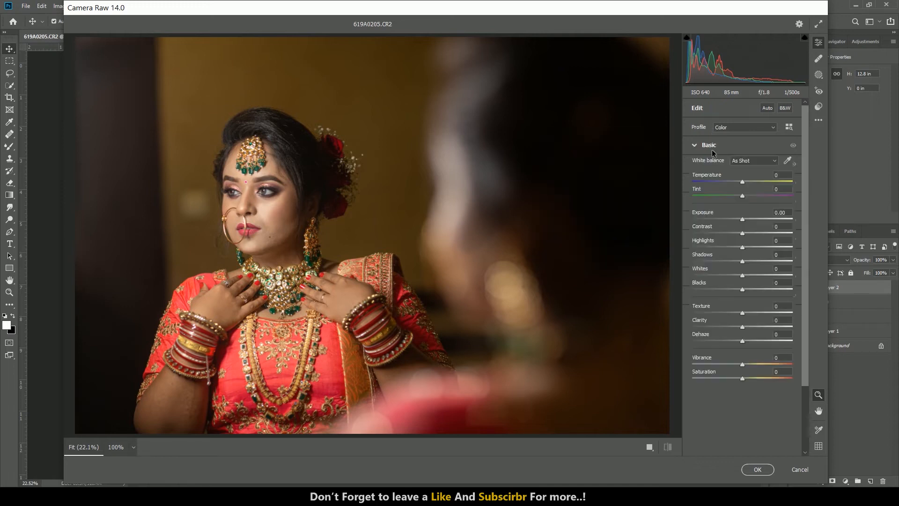
pyautogui.click(709, 145)
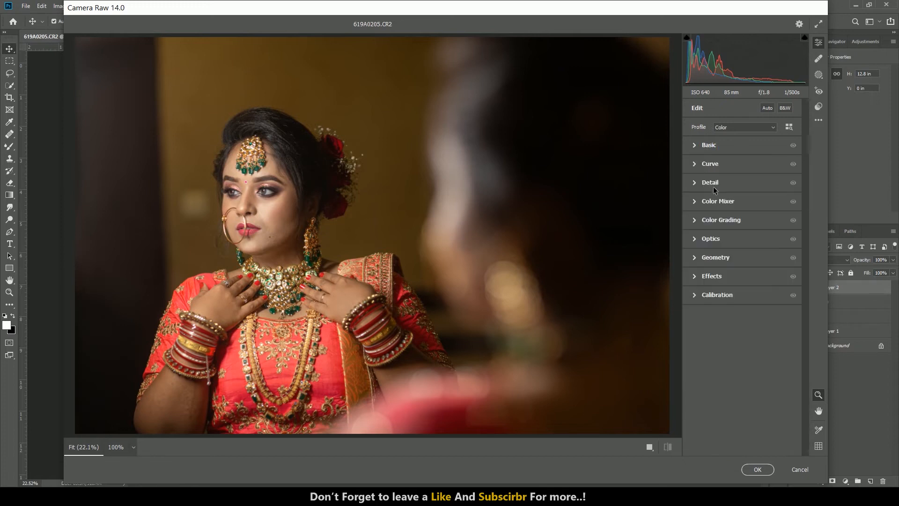
pyautogui.click(711, 183)
pyautogui.click(707, 204)
pyautogui.click(707, 223)
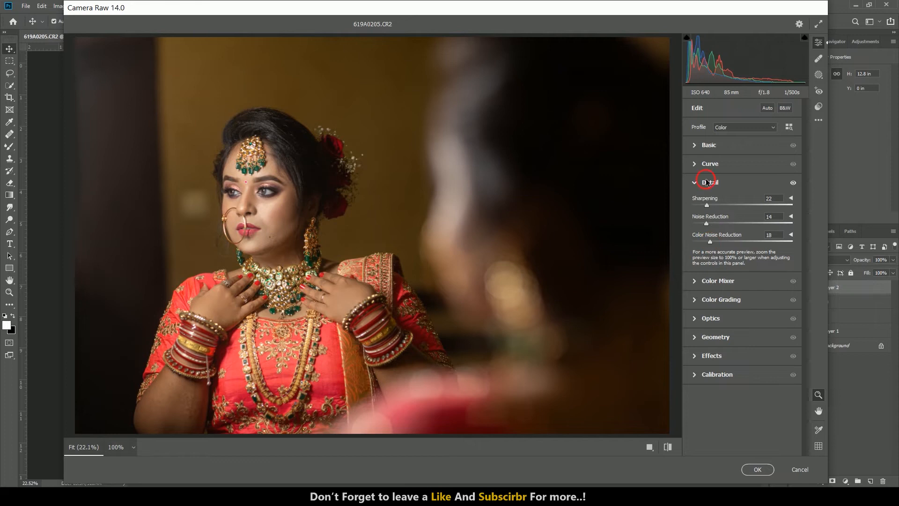
pyautogui.click(707, 182)
# - Set the reds in the Color Mixer to Hue -24, Saturation +11 and Luminance +20
pyautogui.click(701, 203)
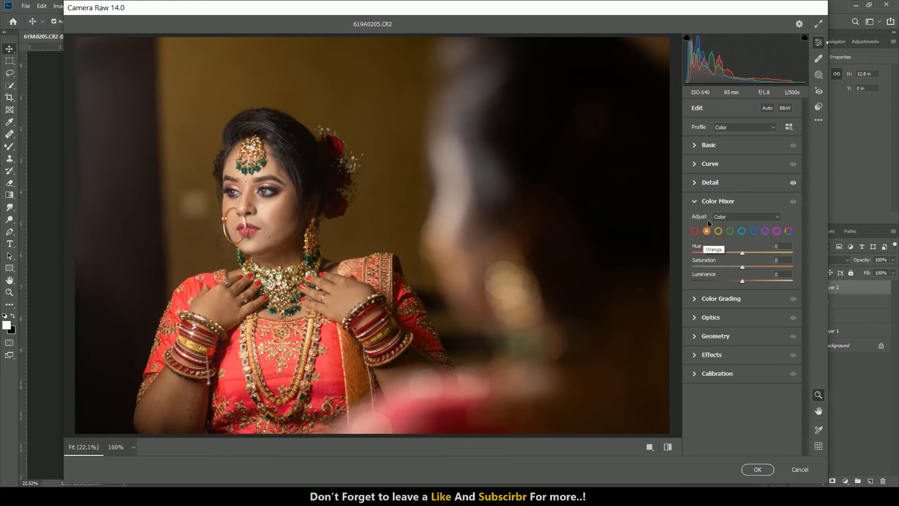
pyautogui.click(699, 203)
pyautogui.click(696, 231)
pyautogui.moveTo(739, 252); pyautogui.dragTo(726, 252)
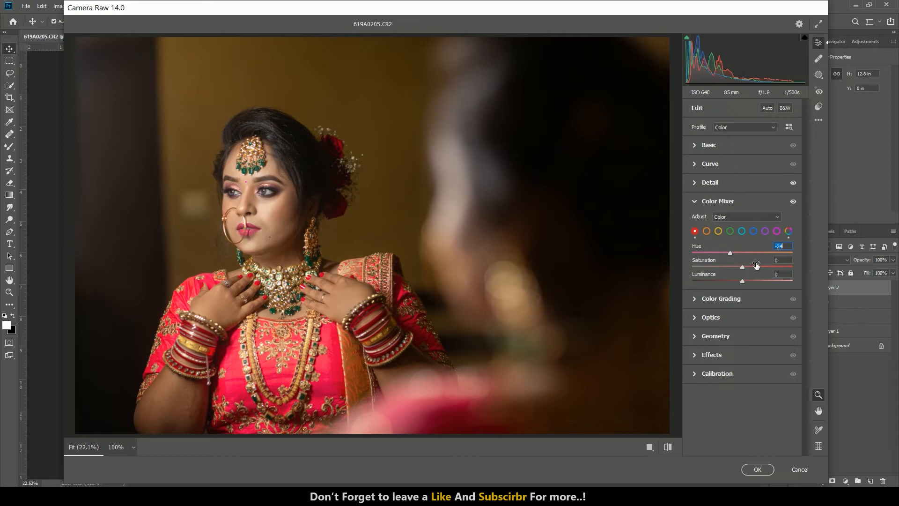
pyautogui.moveTo(757, 265); pyautogui.dragTo(762, 265)
pyautogui.moveTo(755, 279); pyautogui.dragTo(766, 278)
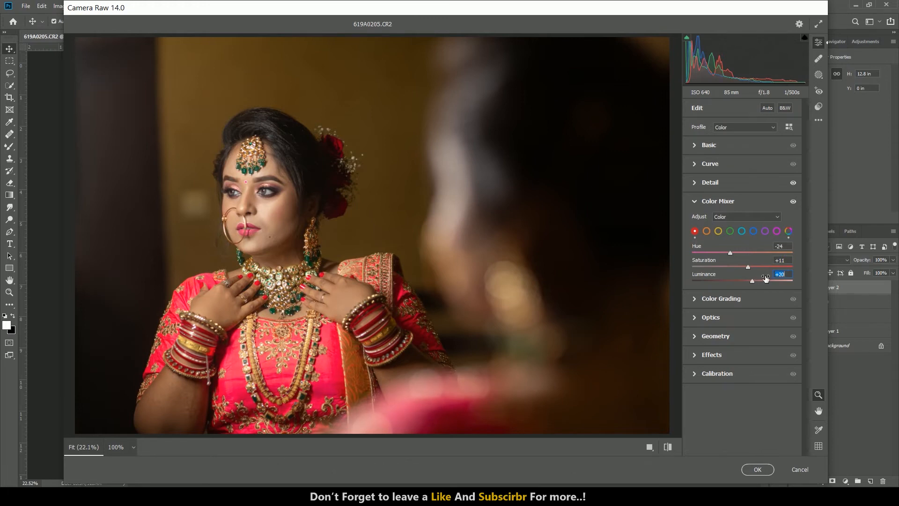
# - Adjust the luminance of the oranges and the hue and saturation of the yellows in the Color Mixer
pyautogui.click(707, 232)
pyautogui.moveTo(762, 277); pyautogui.dragTo(762, 276)
pyautogui.click(718, 232)
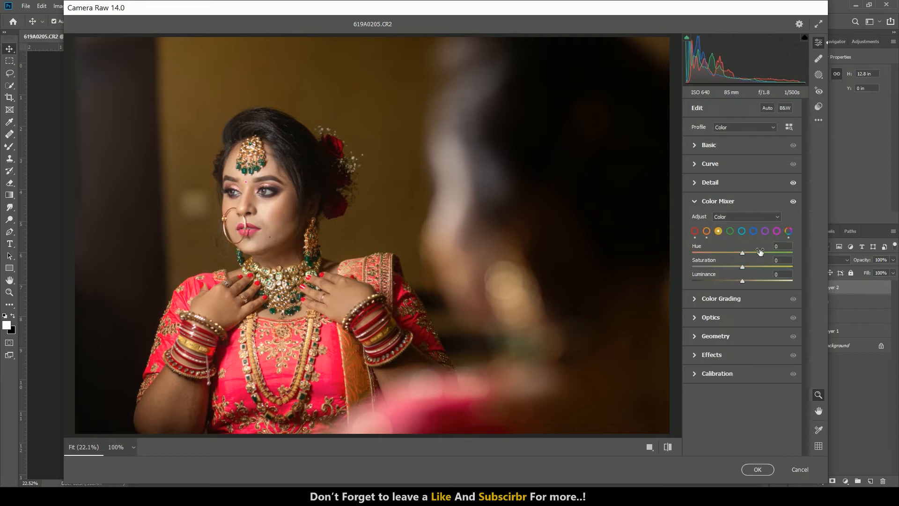
pyautogui.moveTo(760, 251); pyautogui.dragTo(752, 251)
pyautogui.moveTo(748, 266); pyautogui.dragTo(768, 266)
# - Set the greens in the Color Mixer to Saturation +32 and Luminance +20
pyautogui.click(730, 231)
pyautogui.moveTo(748, 265); pyautogui.dragTo(766, 276)
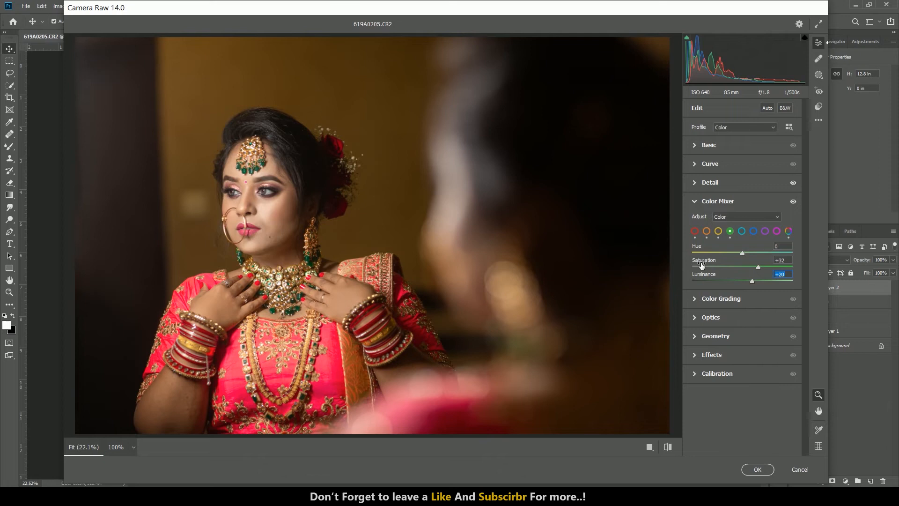
pyautogui.moveTo(331, 155); pyautogui.dragTo(409, 221)
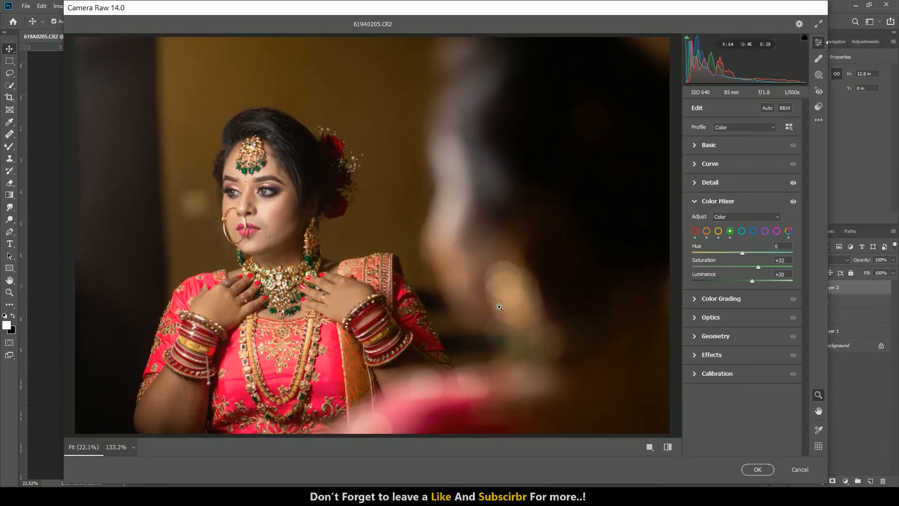
# - Tint the shadows in Color Grading with Hue 252 and Saturation 18
pyautogui.click(724, 298)
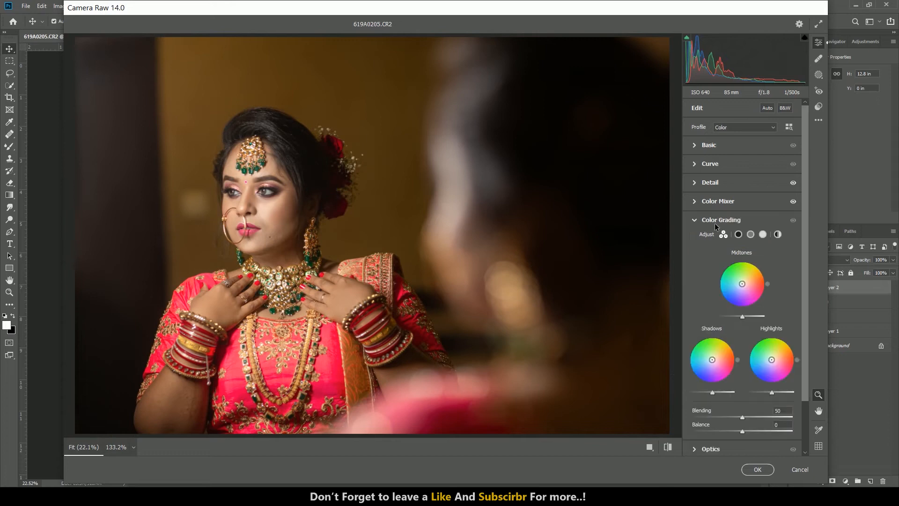
pyautogui.click(739, 234)
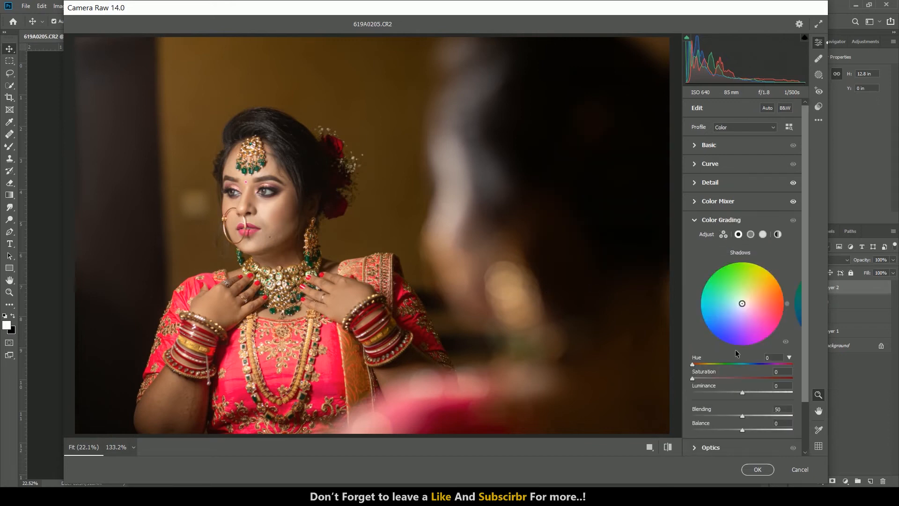
pyautogui.scroll(-2, 801, 373)
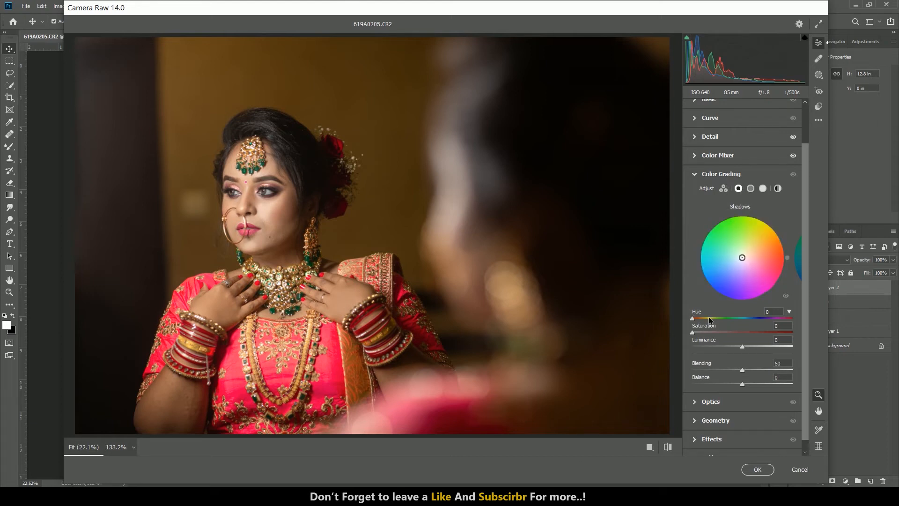
pyautogui.moveTo(732, 317); pyautogui.dragTo(762, 317)
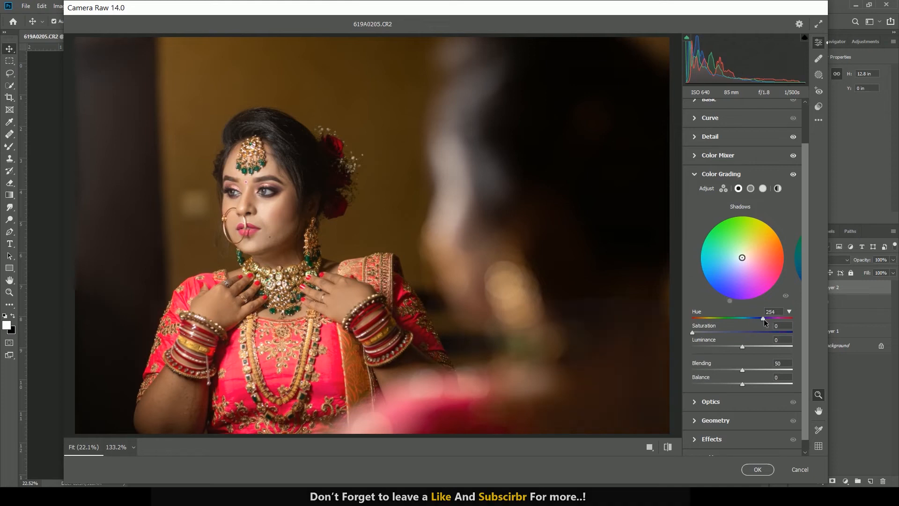
pyautogui.moveTo(764, 320); pyautogui.dragTo(764, 320)
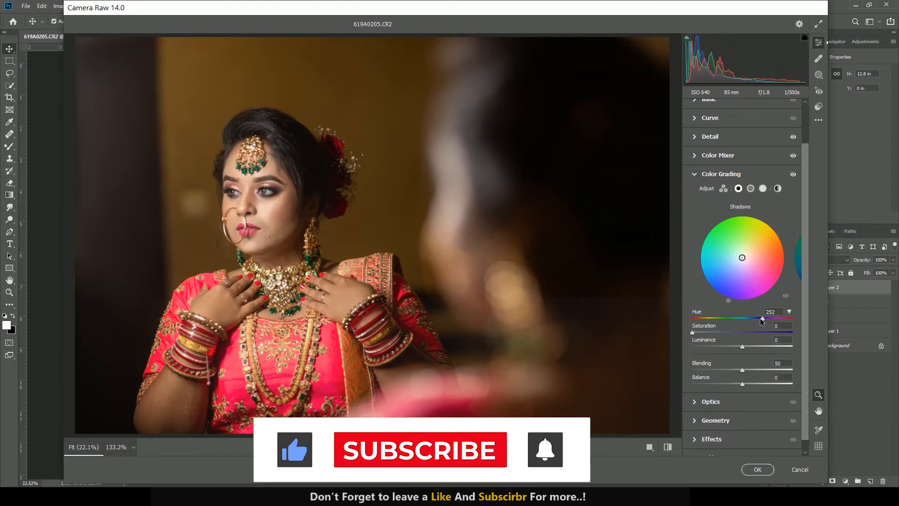
pyautogui.moveTo(733, 330); pyautogui.dragTo(745, 331)
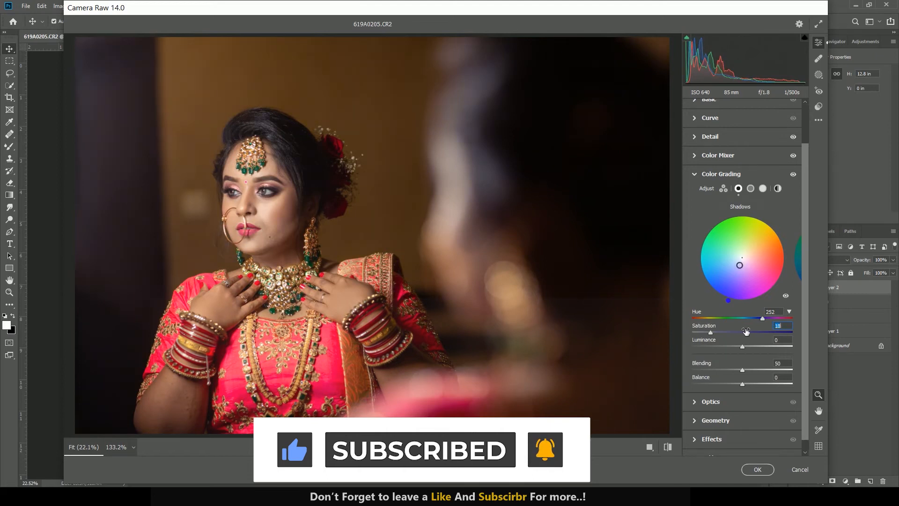
# - Tint the highlights and the midtones in Color Grading with a warm orange hue and some saturation
pyautogui.click(763, 188)
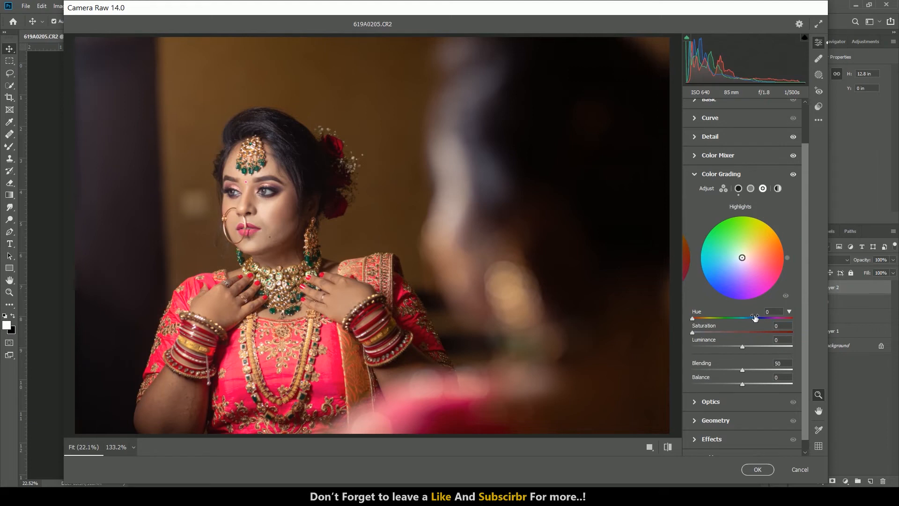
pyautogui.click(705, 318)
pyautogui.moveTo(730, 329)
pyautogui.mouseDown()
pyautogui.moveTo(741, 329)
pyautogui.moveTo(704, 319)
pyautogui.mouseUp()
pyautogui.click(750, 188)
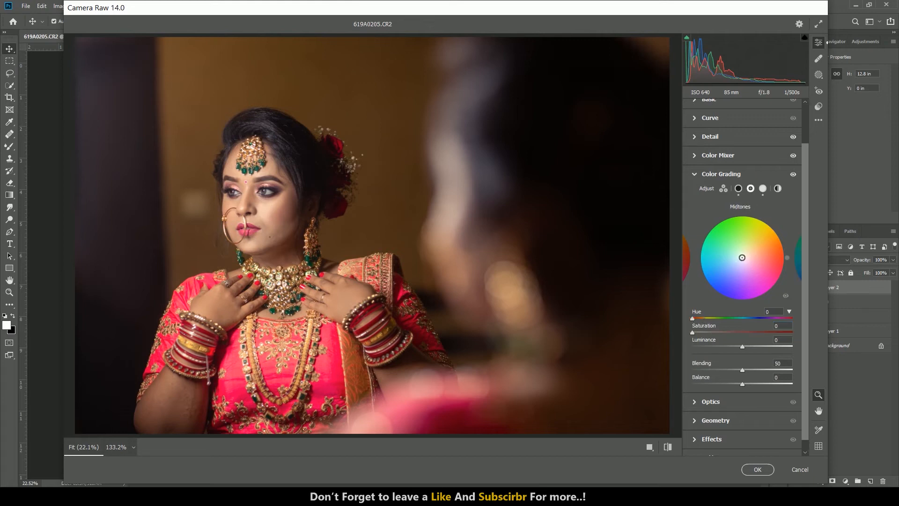
pyautogui.click(707, 318)
pyautogui.moveTo(728, 331); pyautogui.dragTo(734, 331)
pyautogui.click(704, 174)
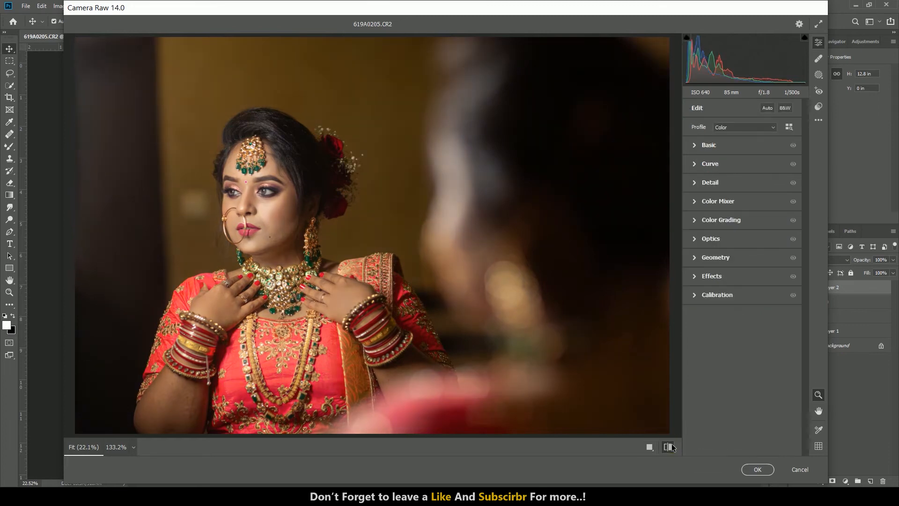
# - Add a Highlight Priority vignette of -30 with Midpoint 16, Roundness -78 and Feather 83
pyautogui.click(708, 279)
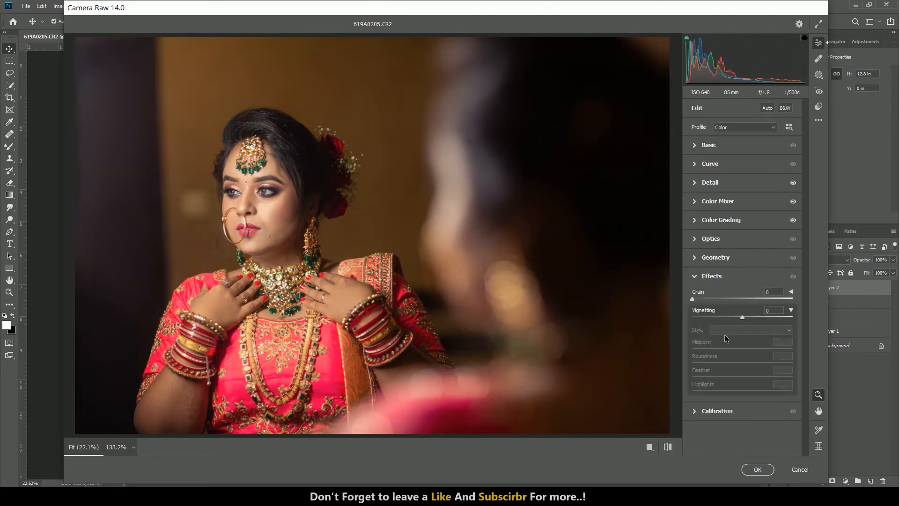
pyautogui.moveTo(759, 313); pyautogui.dragTo(744, 313)
pyautogui.moveTo(752, 347); pyautogui.dragTo(752, 371)
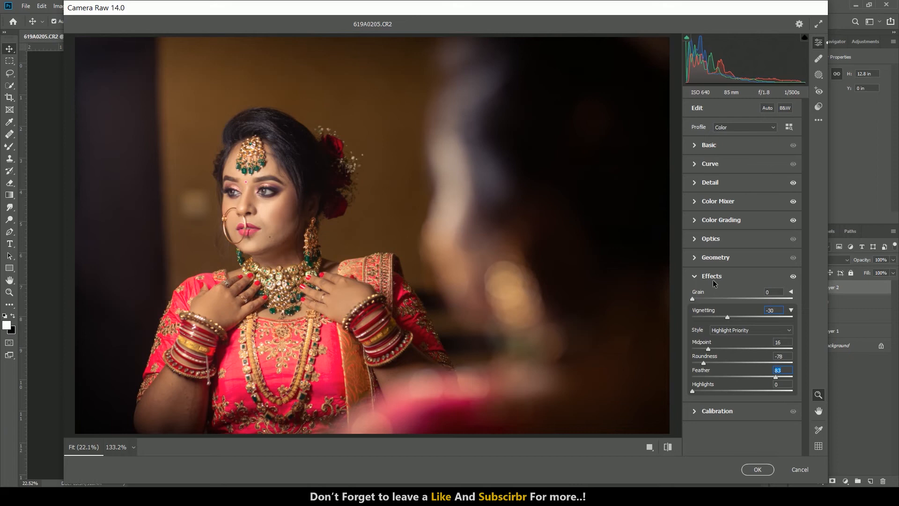
pyautogui.click(701, 277)
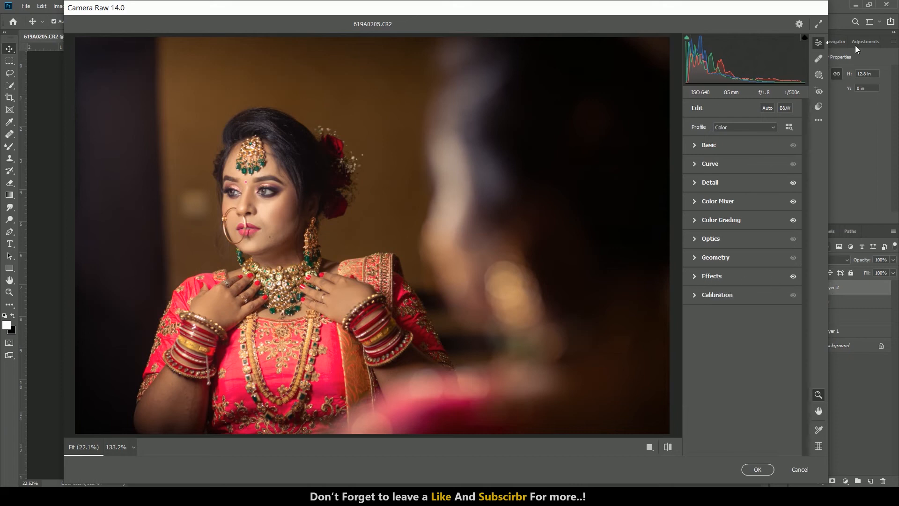
# - Create a radial gradient mask, fit its ellipse around the bride, and invert it to cover the surroundings
pyautogui.click(820, 75)
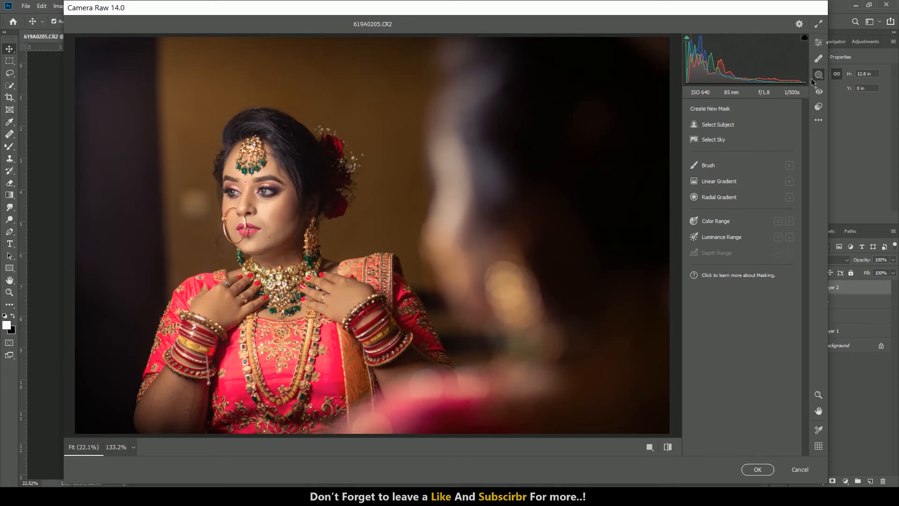
pyautogui.rightClick(819, 75)
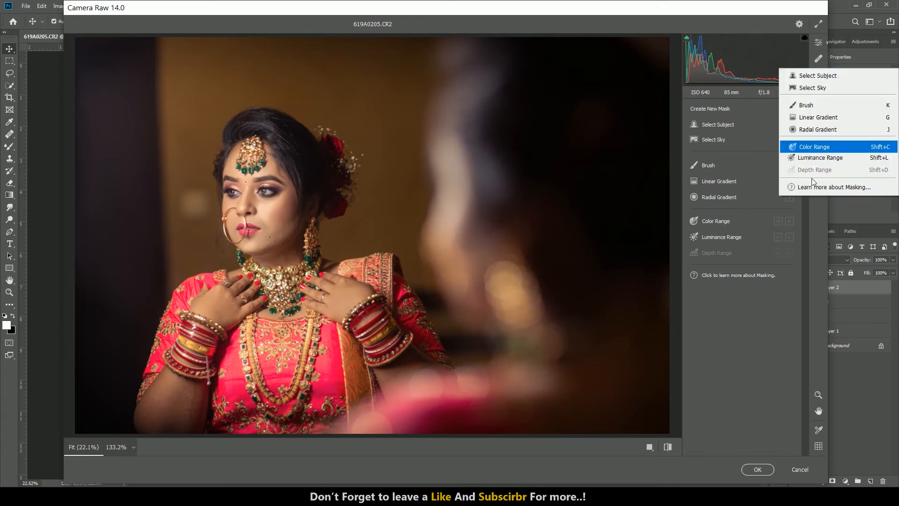
pyautogui.click(825, 224)
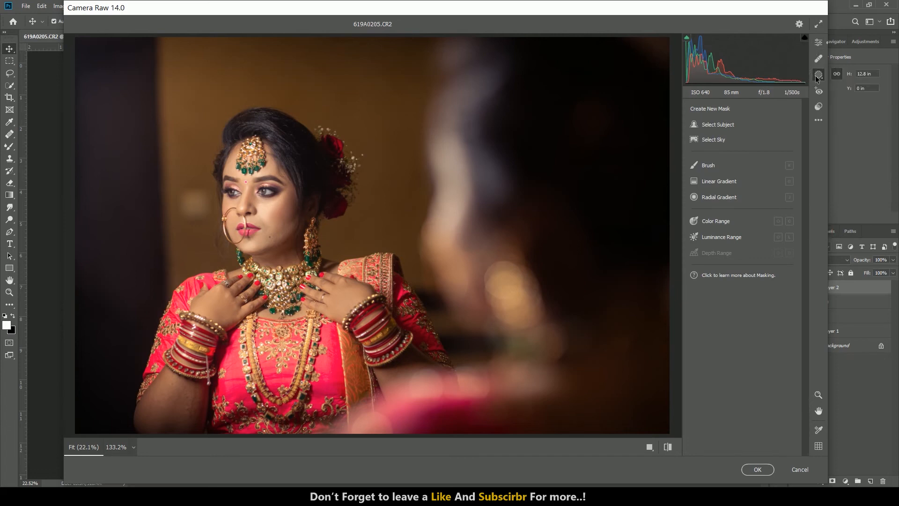
pyautogui.click(721, 197)
pyautogui.moveTo(265, 203); pyautogui.dragTo(462, 203)
pyautogui.moveTo(276, 211); pyautogui.dragTo(288, 275)
pyautogui.moveTo(495, 257); pyautogui.dragTo(486, 205)
pyautogui.moveTo(93, 321); pyautogui.dragTo(107, 320)
pyautogui.moveTo(291, 203); pyautogui.dragTo(309, 292)
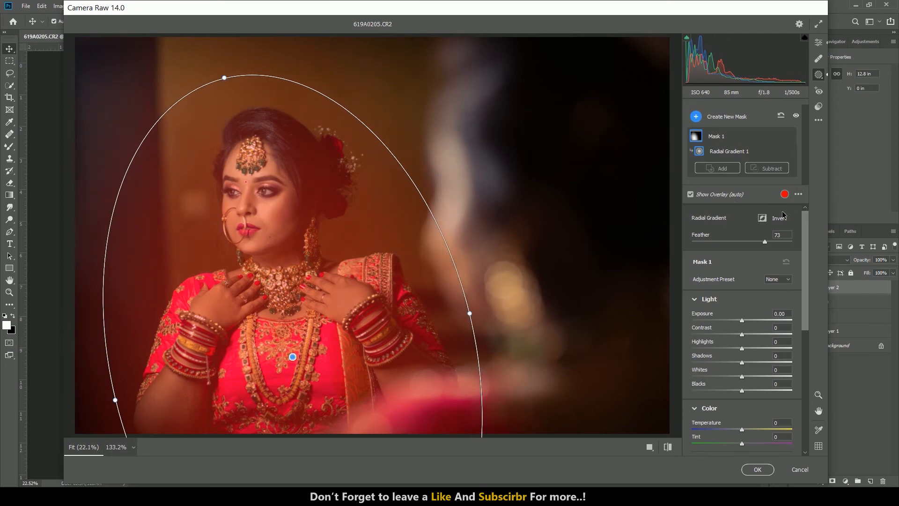
pyautogui.click(764, 218)
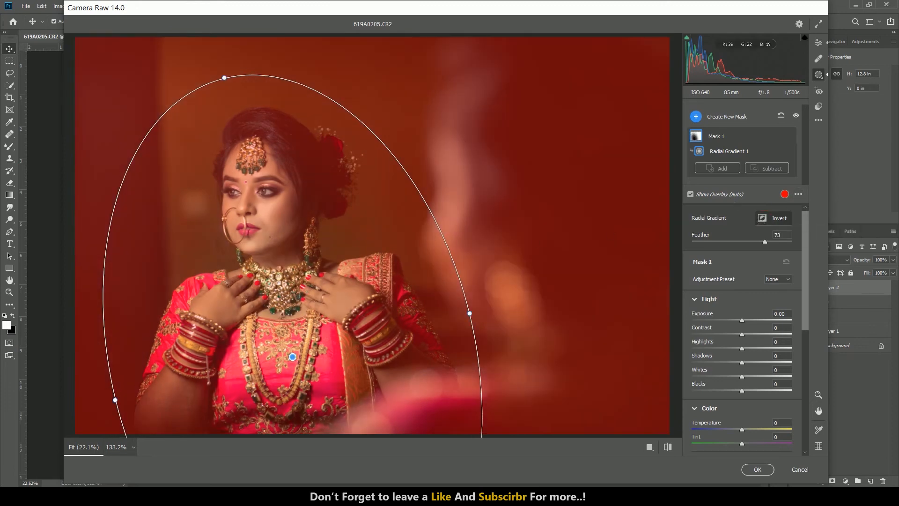
# - Set the radial mask's Feather to 9 and Exposure to -0.65, and widen its ellipse around the bride
pyautogui.moveTo(765, 242); pyautogui.dragTo(702, 247)
pyautogui.moveTo(227, 80); pyautogui.dragTo(253, 83)
pyautogui.moveTo(756, 317); pyautogui.dragTo(751, 315)
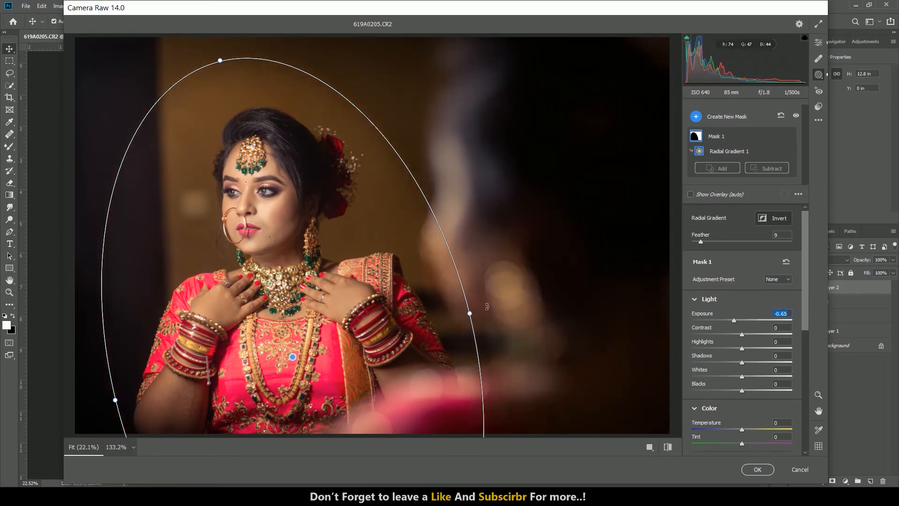
pyautogui.moveTo(469, 313); pyautogui.dragTo(534, 297)
pyautogui.moveTo(408, 306); pyautogui.dragTo(463, 283)
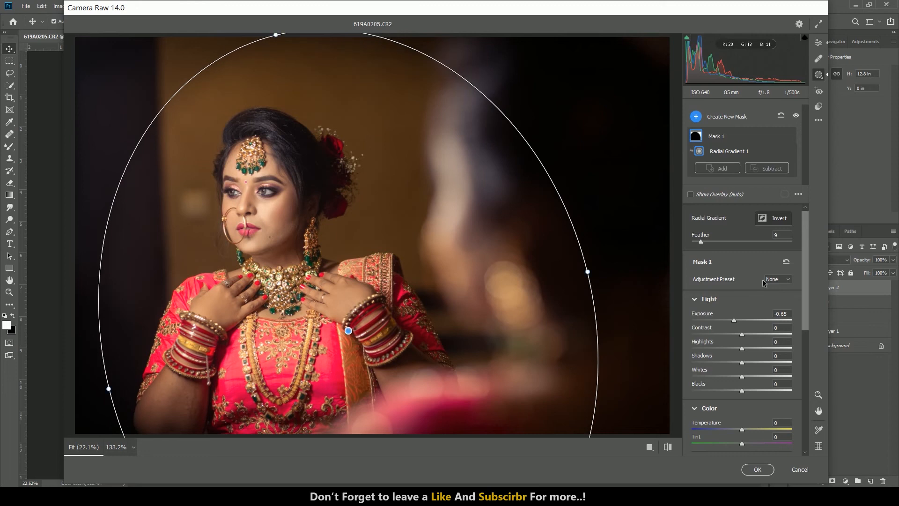
# - Compare the photo with and without the mask effect, and set the mask's Exposure to -0.40 and Feather to 27
pyautogui.click(796, 116)
pyautogui.click(796, 116)
pyautogui.click(796, 116)
pyautogui.click(796, 116)
pyautogui.click(787, 318)
pyautogui.moveTo(755, 317); pyautogui.dragTo(758, 317)
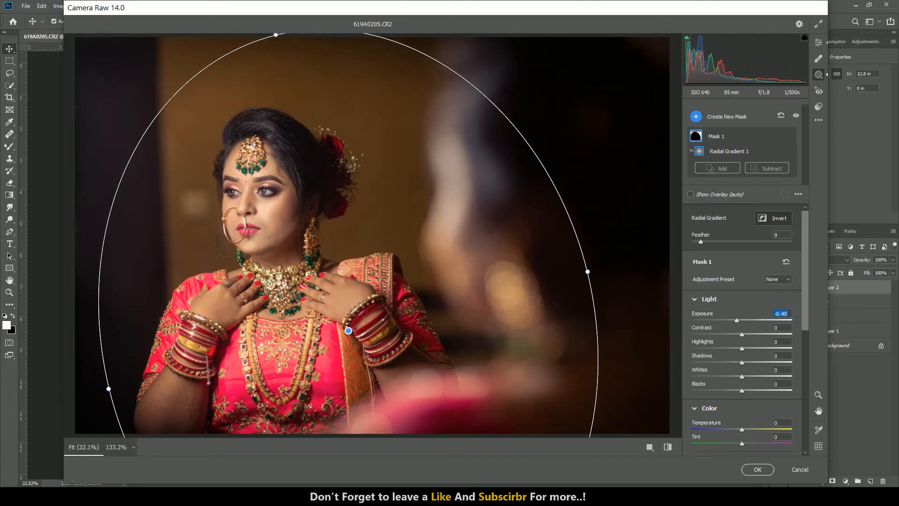
pyautogui.moveTo(701, 243); pyautogui.dragTo(719, 246)
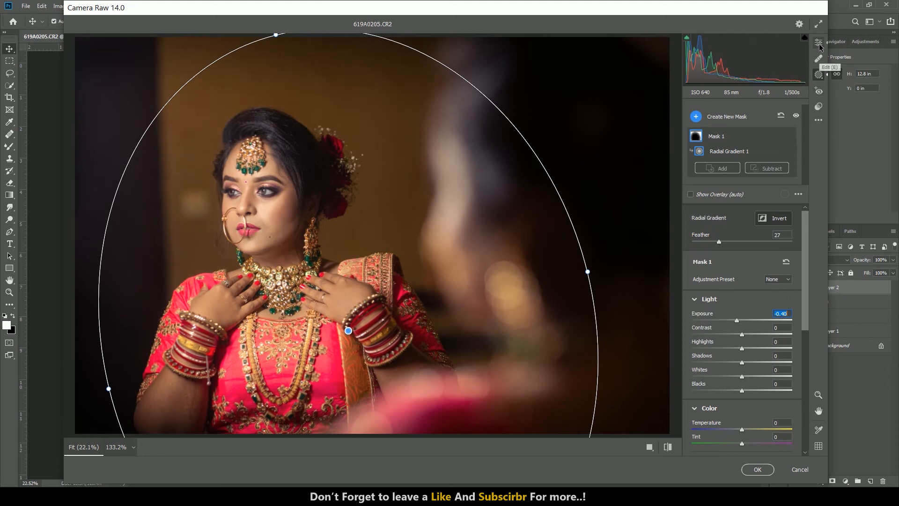
# - Return from masking to the general edit settings, inspect the bride up close, and apply the Camera Raw adjustments to the layer
pyautogui.click(819, 42)
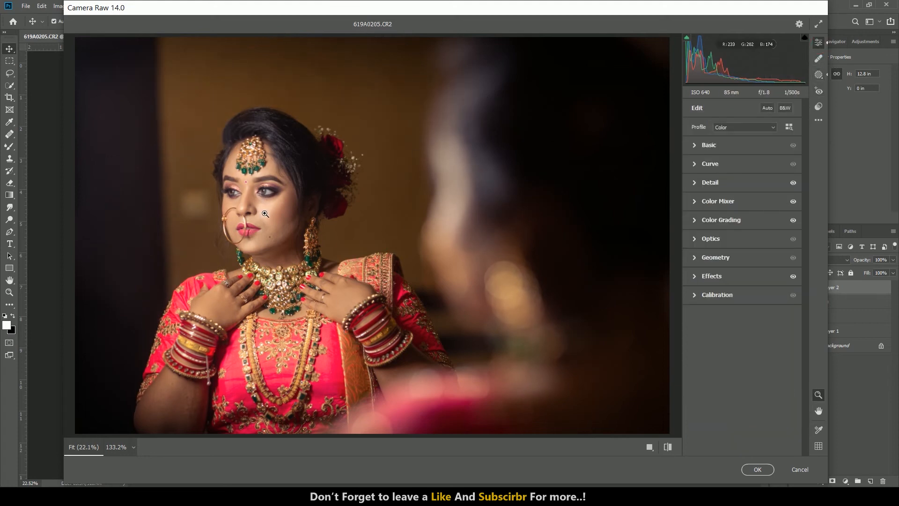
pyautogui.moveTo(257, 184); pyautogui.dragTo(335, 298)
pyautogui.click(337, 296)
pyautogui.click(757, 469)
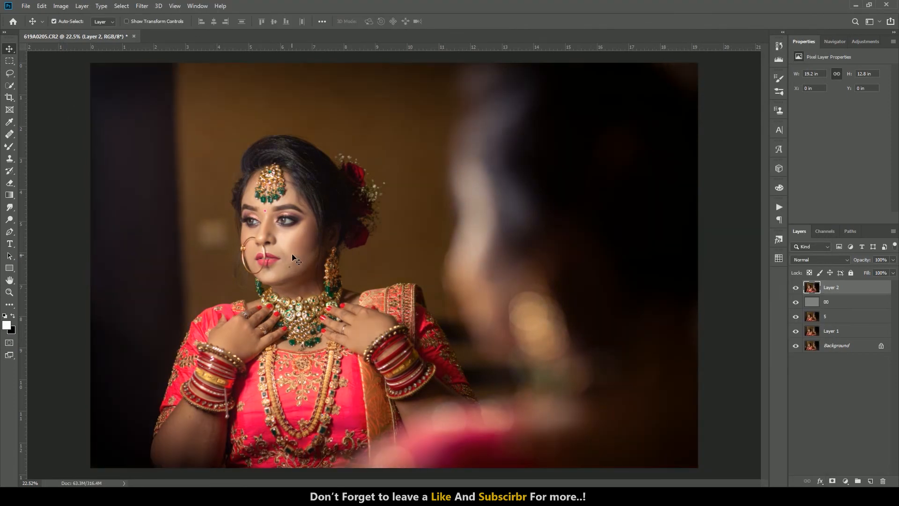
# - Add a Hue/Saturation adjustment layer above Layer 2 with Hue -149, Saturation +57 and Lightness -3
pyautogui.scroll(5, 266, 223)
pyautogui.scroll(5, 266, 223)
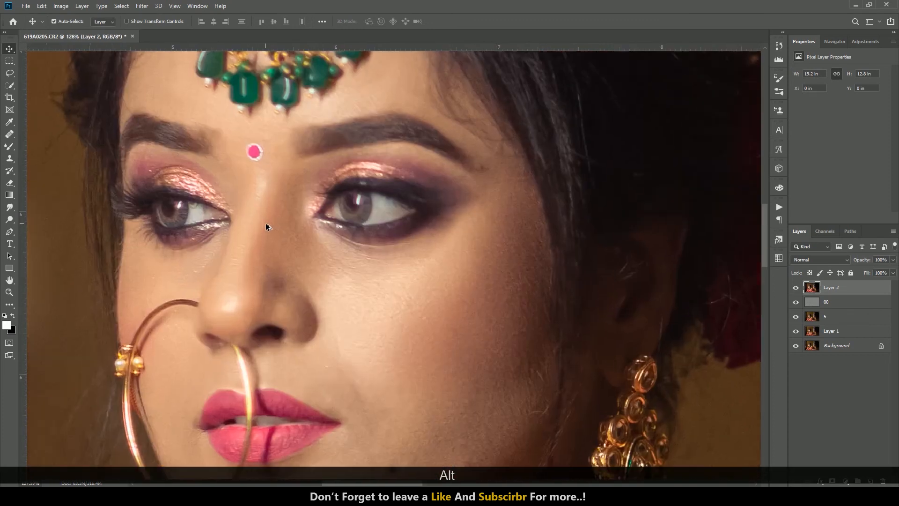
pyautogui.scroll(-2, 452, 211)
pyautogui.scroll(1, 306, 215)
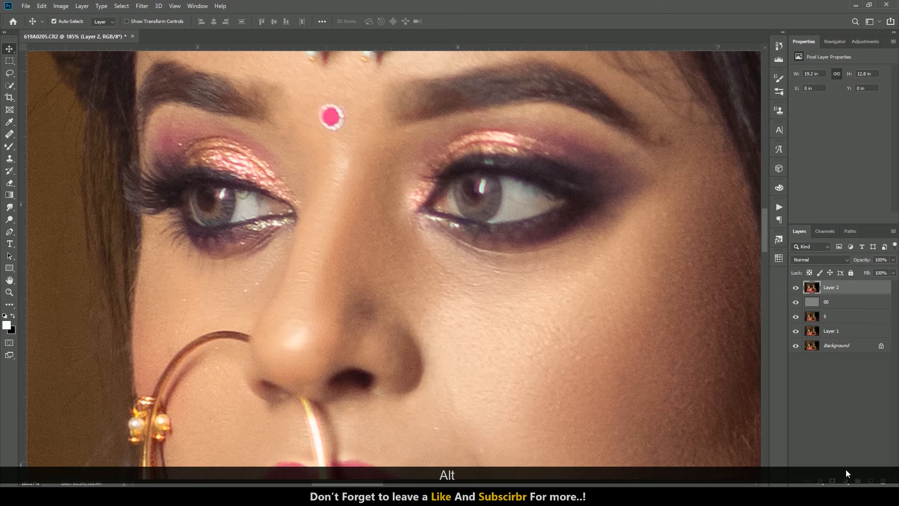
pyautogui.click(847, 481)
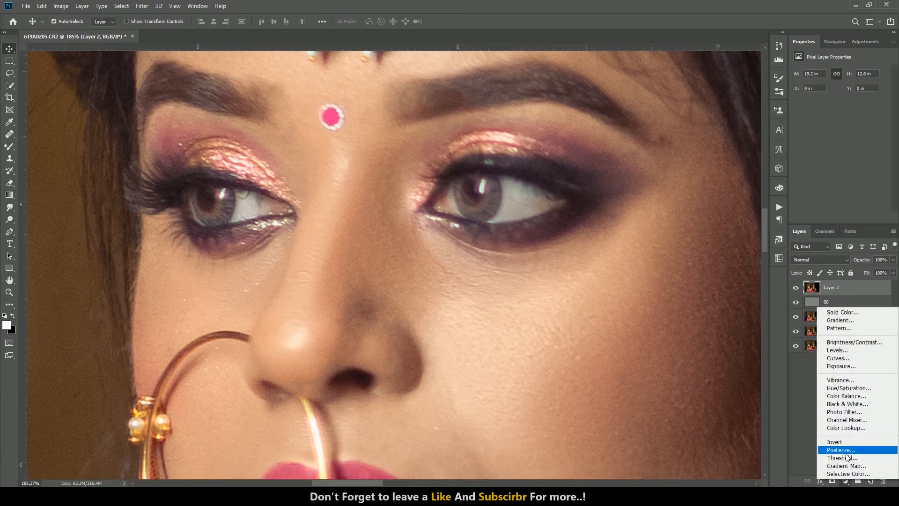
pyautogui.click(838, 482)
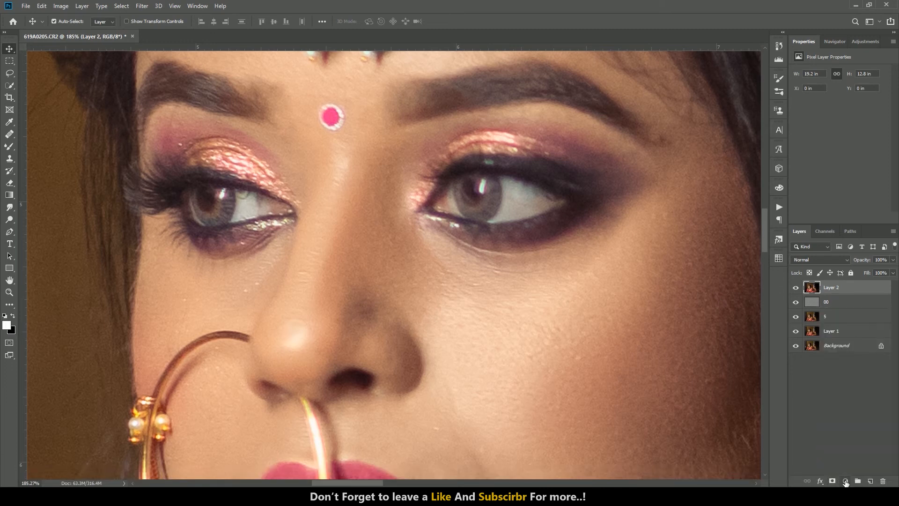
pyautogui.click(847, 481)
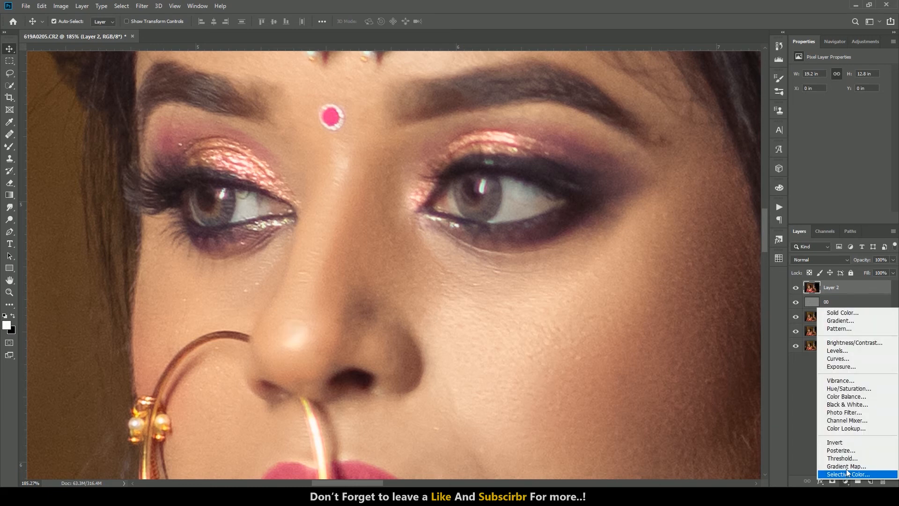
pyautogui.click(852, 389)
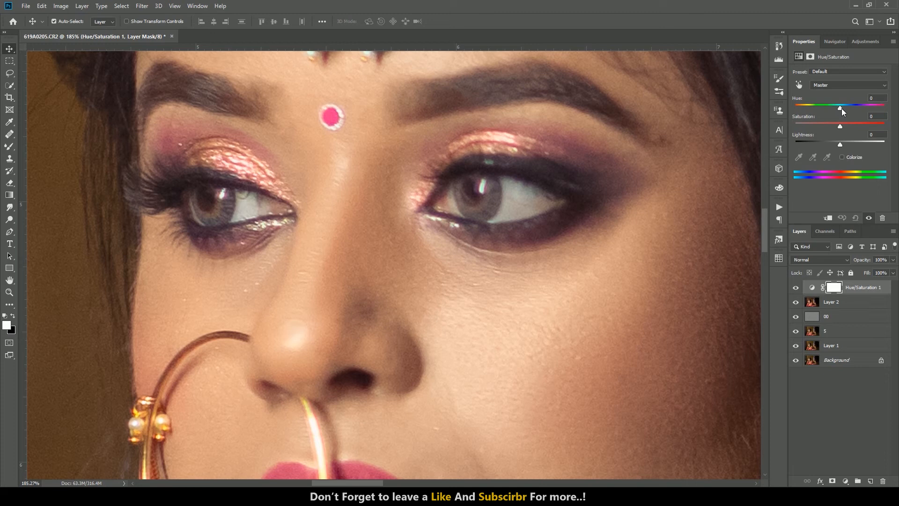
pyautogui.moveTo(841, 106); pyautogui.dragTo(844, 108)
pyautogui.moveTo(841, 109); pyautogui.dragTo(840, 143)
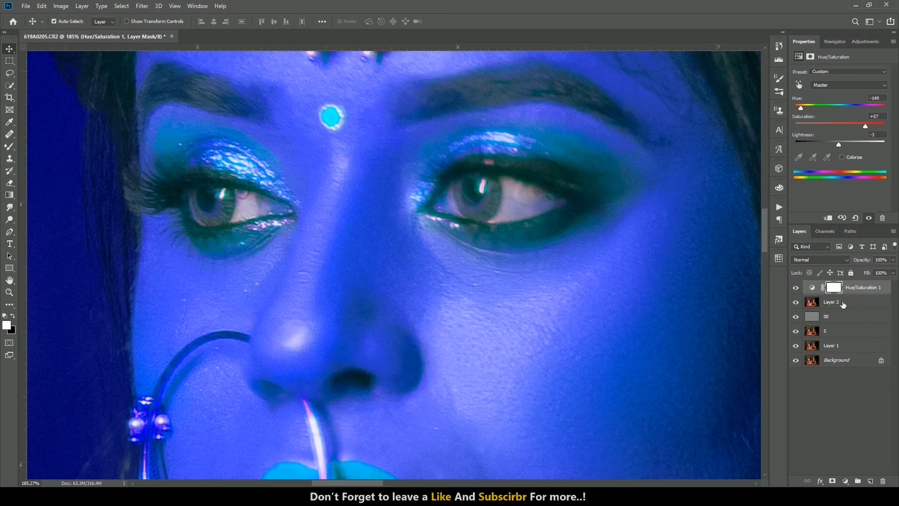
# - Invert the Hue/Saturation layer's mask to black to hide the blue tint from the whole image
pyautogui.click(834, 287)
pyautogui.press('ctrl')
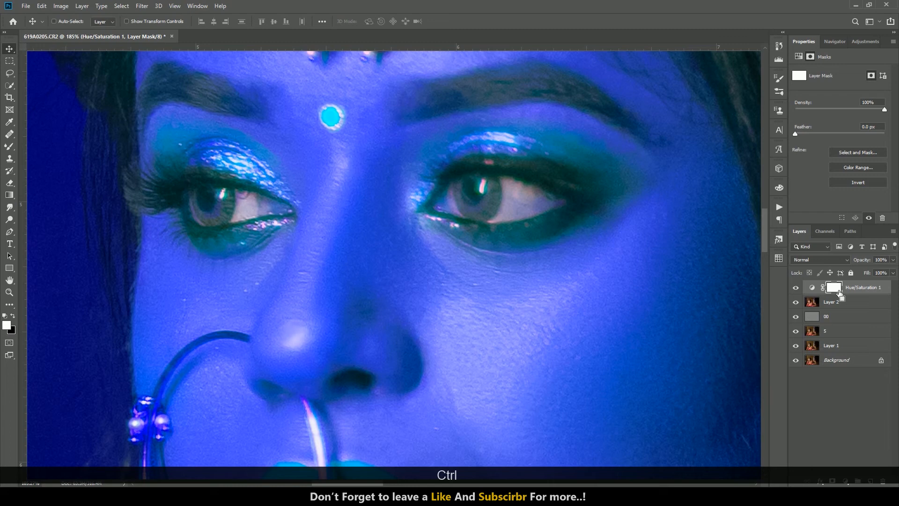
pyautogui.hotkey('ctrl', 'i')
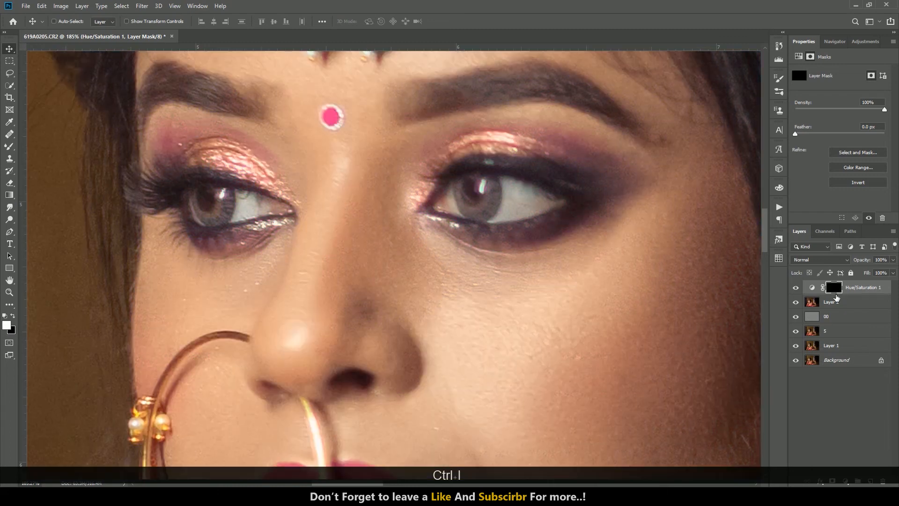
# - Paint white on the Hue/Saturation mask over the iris of the bride's left eye, using a 16 px brush at 40% opacity
pyautogui.click(11, 148)
pyautogui.rightClick(11, 148)
pyautogui.click(39, 148)
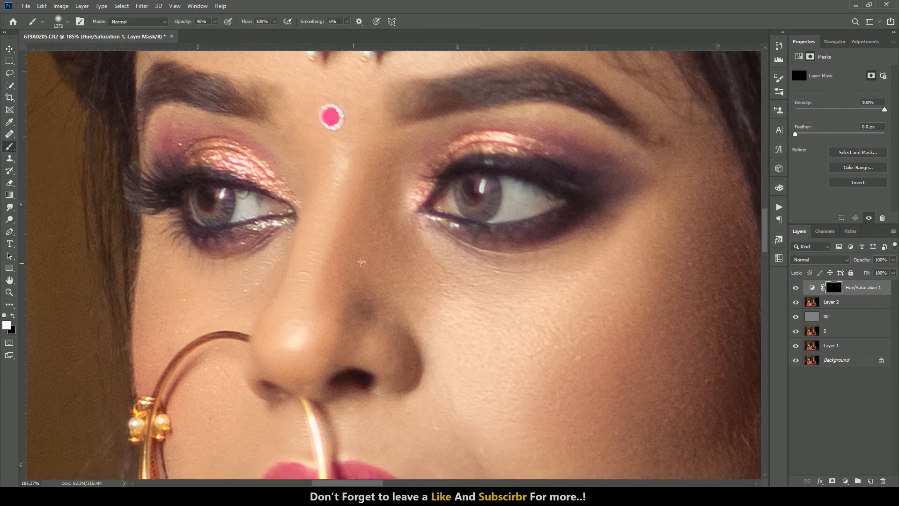
pyautogui.moveTo(556, 280); pyautogui.dragTo(316, 288)
pyautogui.moveTo(580, 245); pyautogui.dragTo(255, 257)
pyautogui.moveTo(598, 182)
pyautogui.mouseDown()
pyautogui.moveTo(516, 202)
pyautogui.moveTo(466, 148)
pyautogui.mouseUp()
pyautogui.scroll(5, 514, 202)
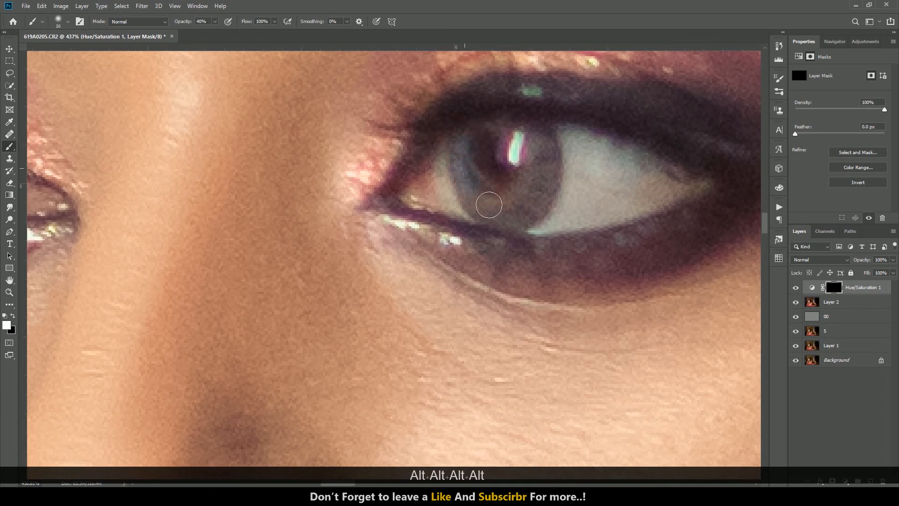
pyautogui.moveTo(530, 214)
pyautogui.mouseDown()
pyautogui.moveTo(559, 163)
pyautogui.moveTo(559, 194)
pyautogui.moveTo(539, 228)
pyautogui.moveTo(506, 226)
pyautogui.moveTo(479, 195)
pyautogui.moveTo(473, 161)
pyautogui.moveTo(477, 200)
pyautogui.moveTo(483, 142)
pyautogui.moveTo(529, 137)
pyautogui.moveTo(544, 148)
pyautogui.moveTo(553, 178)
pyautogui.moveTo(545, 216)
pyautogui.mouseUp()
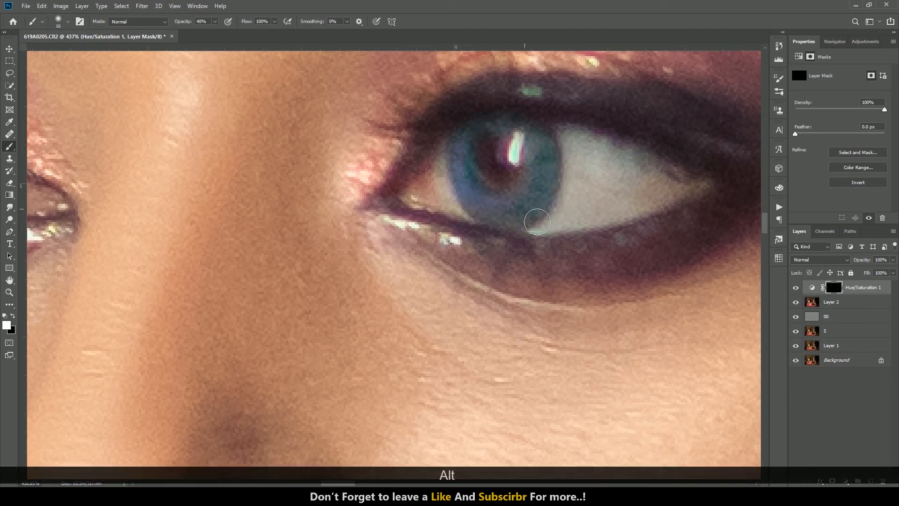
# - Paint the tint into the iris of the bride's right eye on the same mask with an 8 px brush at 40% opacity
pyautogui.scroll(-5, 559, 199)
pyautogui.scroll(9, 288, 172)
pyautogui.moveTo(287, 169); pyautogui.dragTo(280, 173)
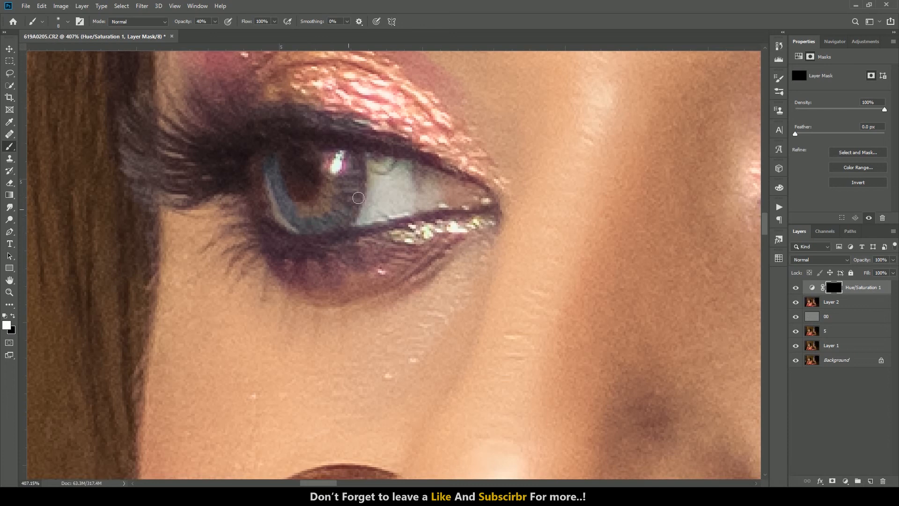
pyautogui.moveTo(368, 188)
pyautogui.mouseDown()
pyautogui.moveTo(342, 239)
pyautogui.moveTo(353, 194)
pyautogui.moveTo(338, 166)
pyautogui.mouseUp()
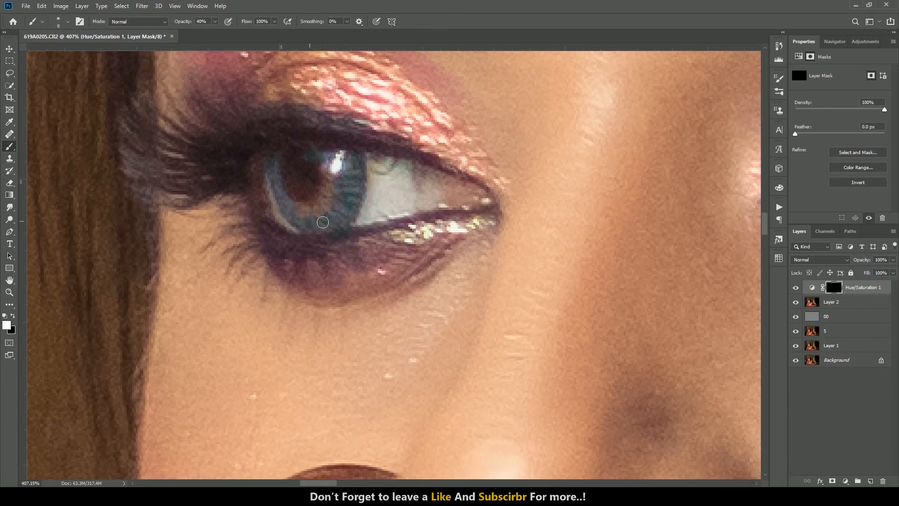
pyautogui.moveTo(341, 208)
pyautogui.mouseDown()
pyautogui.moveTo(327, 173)
pyautogui.moveTo(326, 216)
pyautogui.moveTo(307, 221)
pyautogui.moveTo(335, 186)
pyautogui.moveTo(320, 157)
pyautogui.moveTo(305, 154)
pyautogui.moveTo(279, 174)
pyautogui.mouseUp()
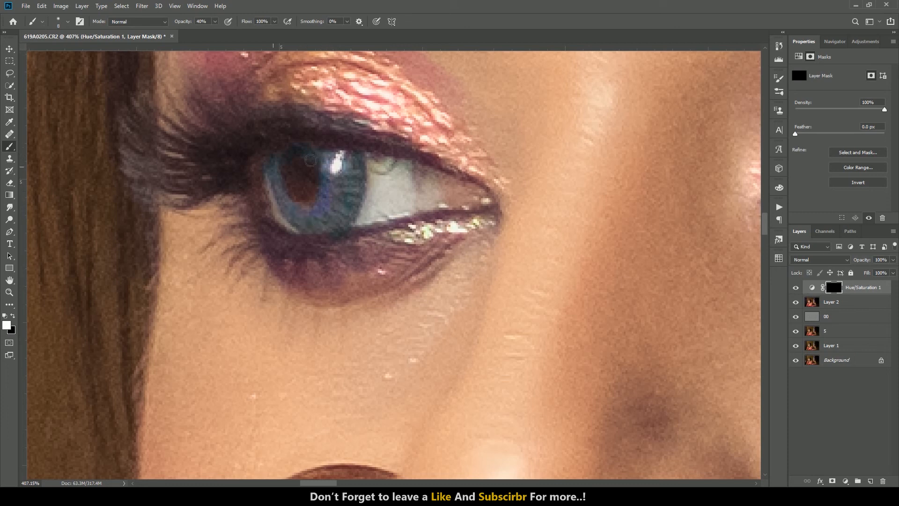
# - Refine the eye tint in the Hue/Saturation layer to Hue -180, Saturation +39 and Lightness 0
pyautogui.scroll(-10, 306, 220)
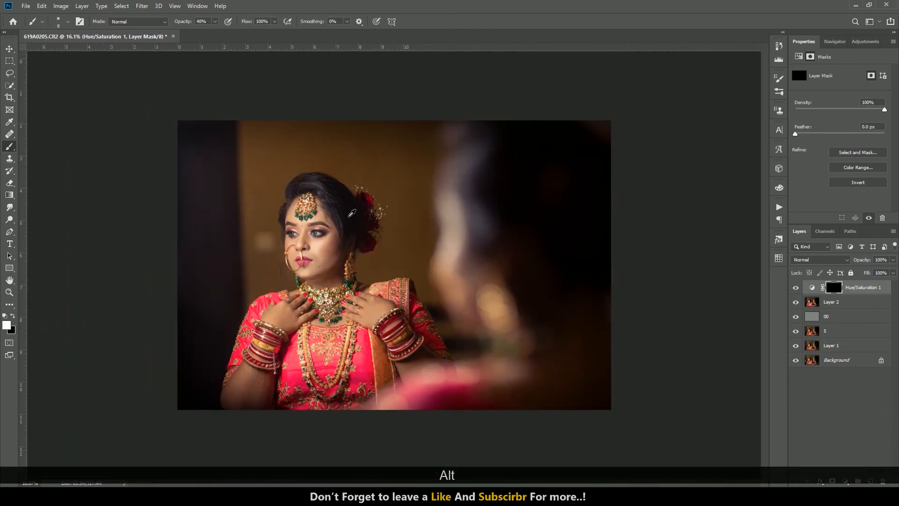
pyautogui.scroll(3, 287, 213)
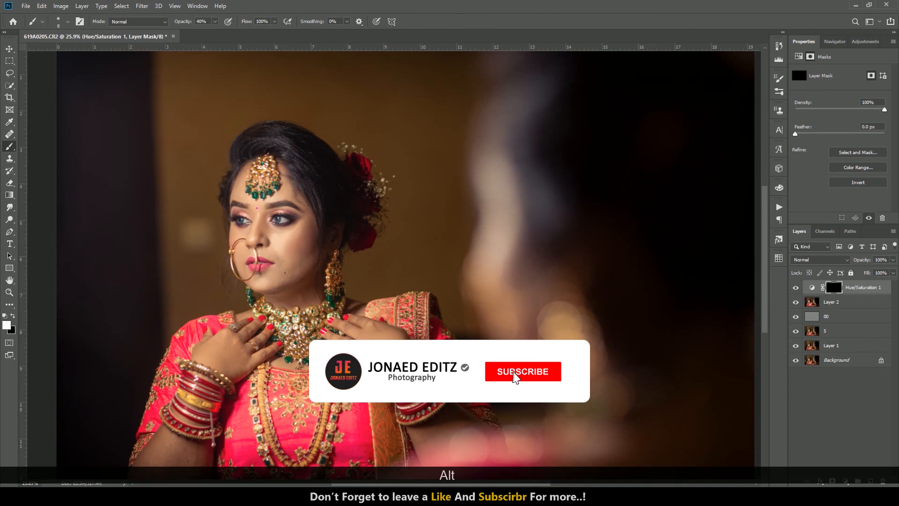
pyautogui.click(813, 288)
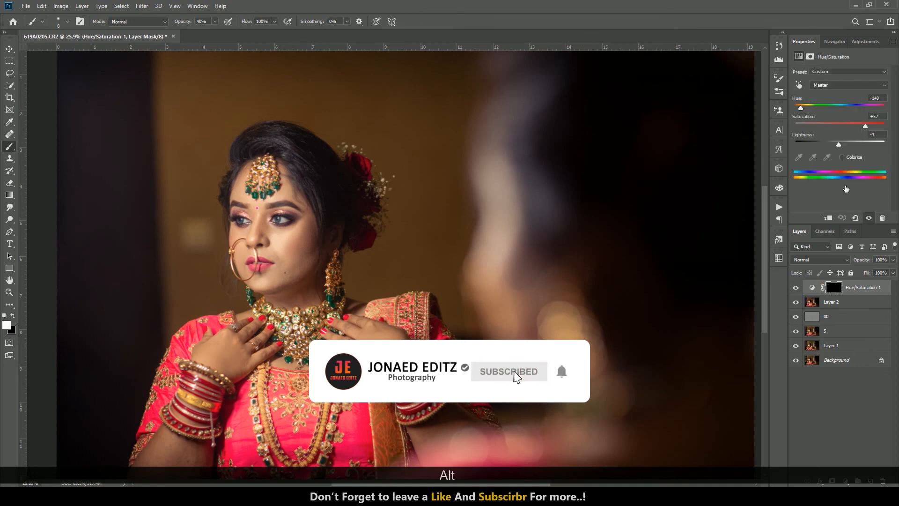
pyautogui.moveTo(801, 110); pyautogui.dragTo(758, 113)
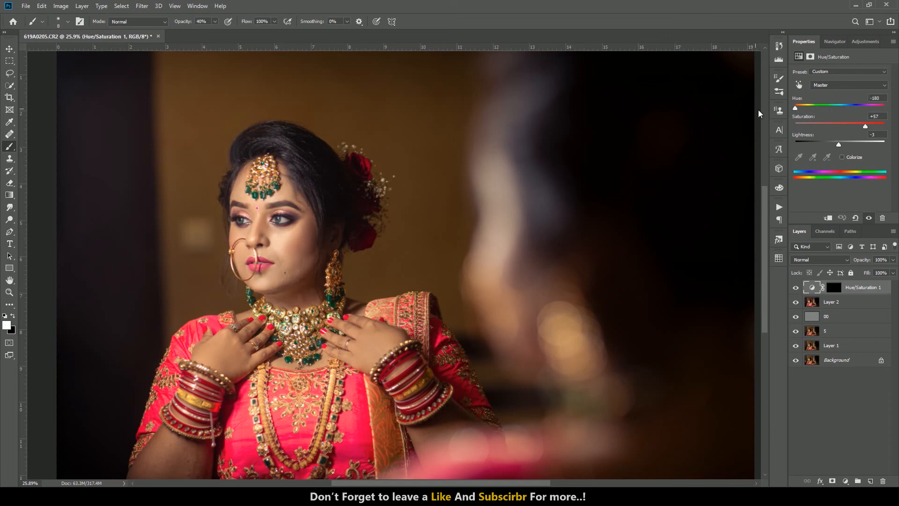
pyautogui.moveTo(866, 126); pyautogui.dragTo(842, 145)
pyautogui.click(818, 134)
pyautogui.write('0')
pyautogui.click(9, 49)
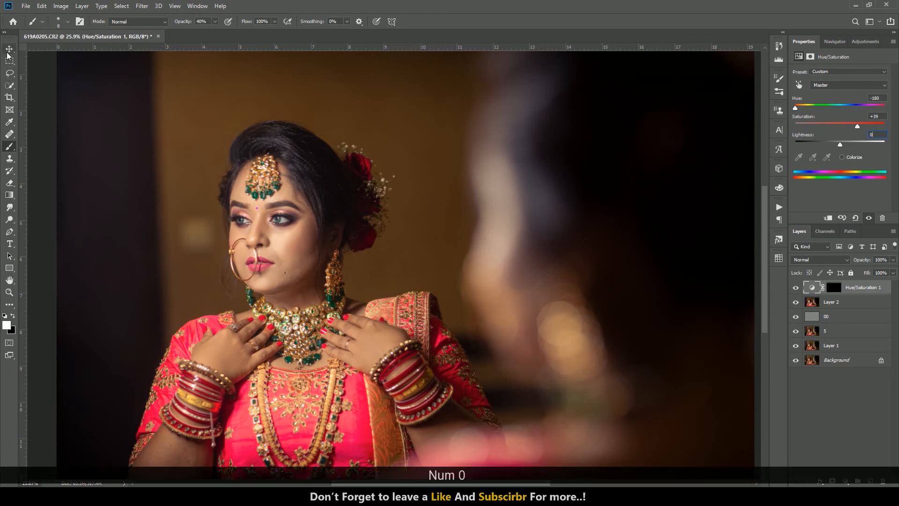
# - Add a Brightness/Contrast adjustment layer with Brightness 34 and invert its mask to black
pyautogui.scroll(6, 269, 229)
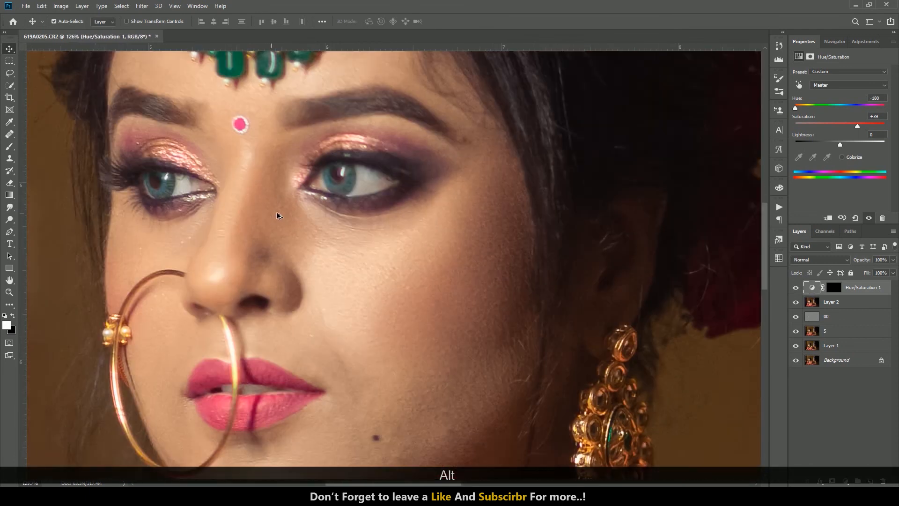
pyautogui.scroll(-3, 411, 171)
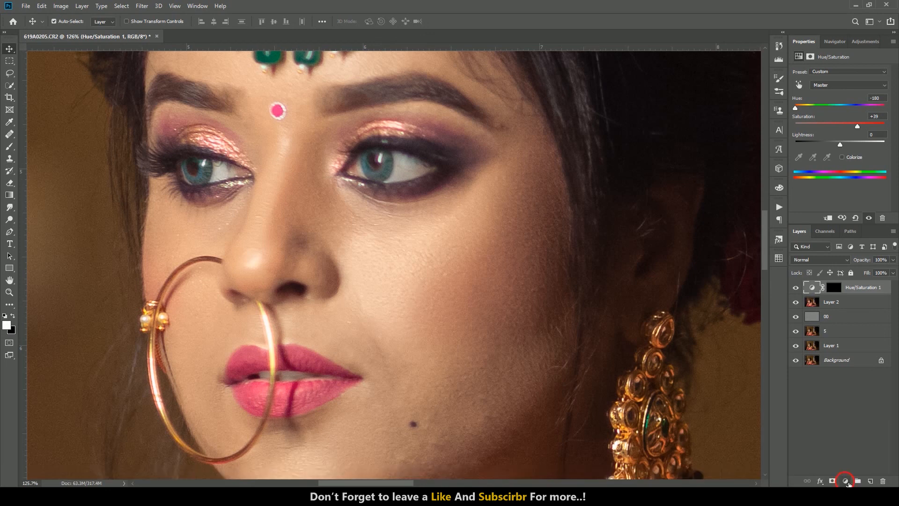
pyautogui.click(846, 482)
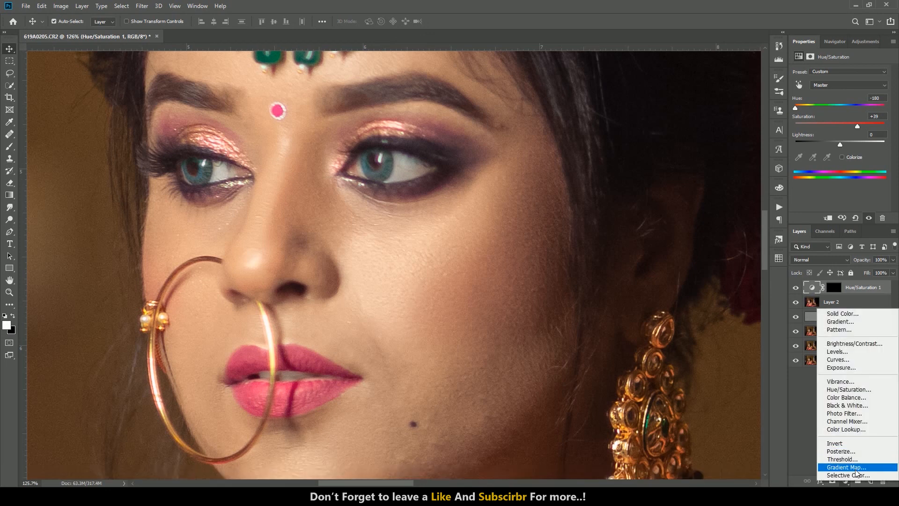
pyautogui.click(851, 345)
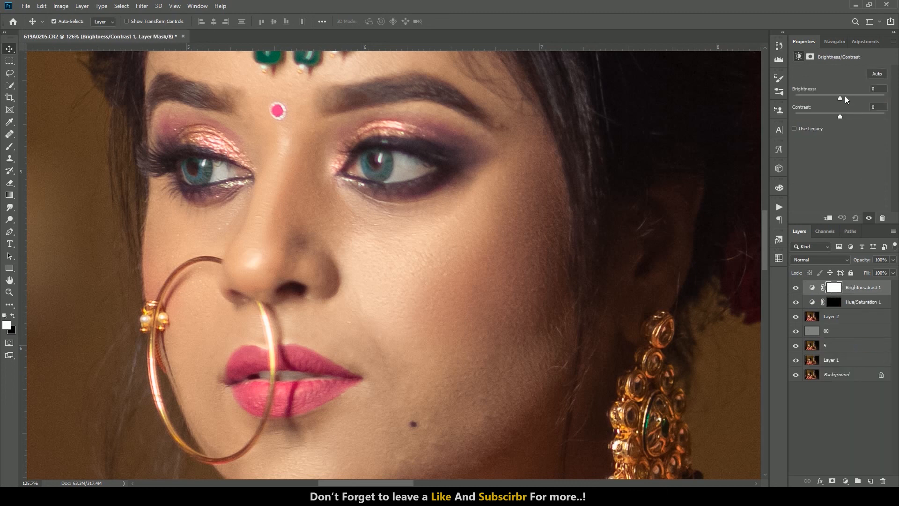
pyautogui.moveTo(847, 96); pyautogui.dragTo(850, 96)
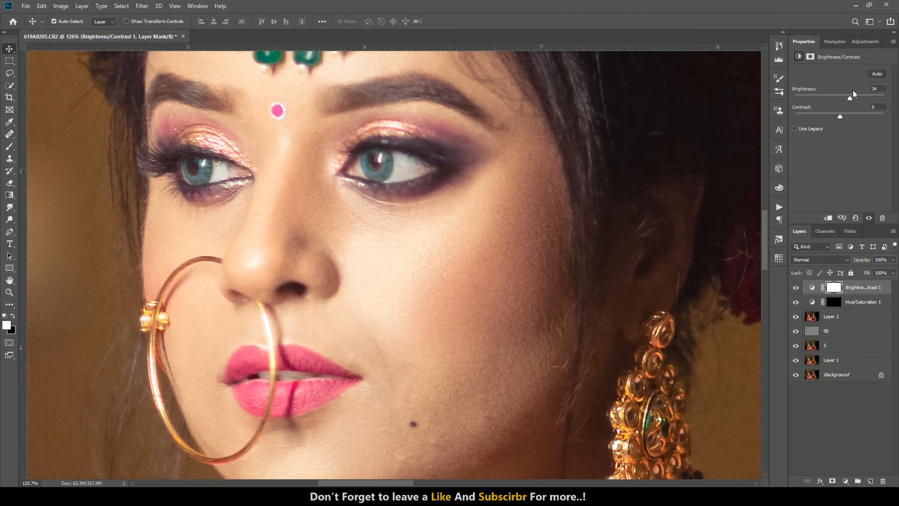
pyautogui.hotkey('ctrl', 'i')
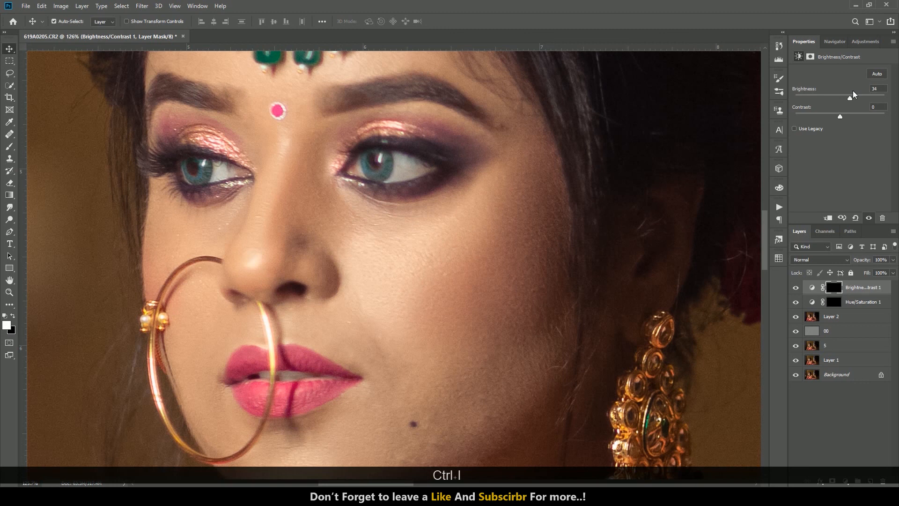
# - Paint white on the Brightness/Contrast mask over the white of the bride's left eye, using a 14 to 19 px brush at 40% opacity
pyautogui.click(9, 146)
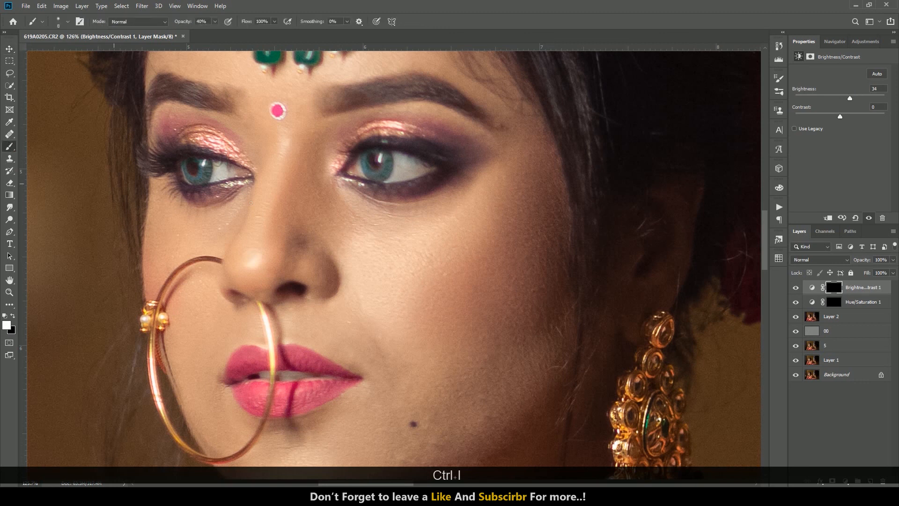
pyautogui.scroll(5, 391, 165)
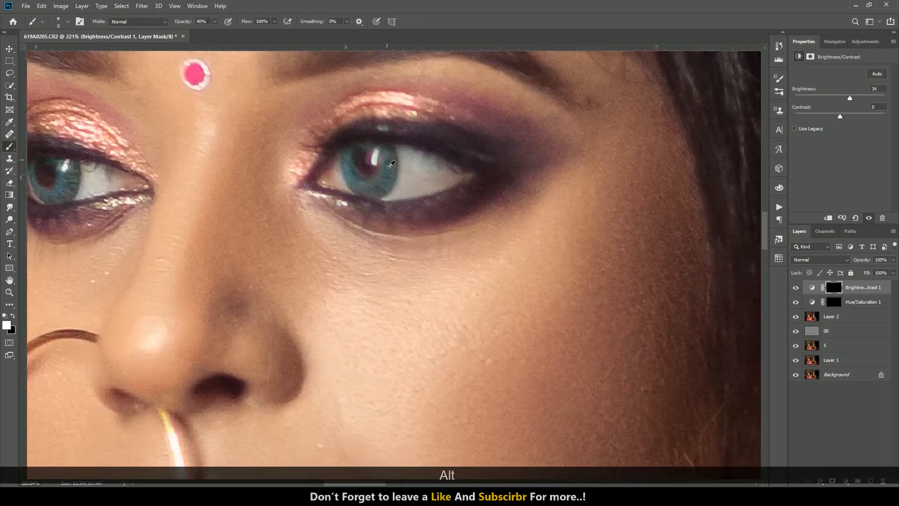
pyautogui.moveTo(329, 173); pyautogui.dragTo(320, 191)
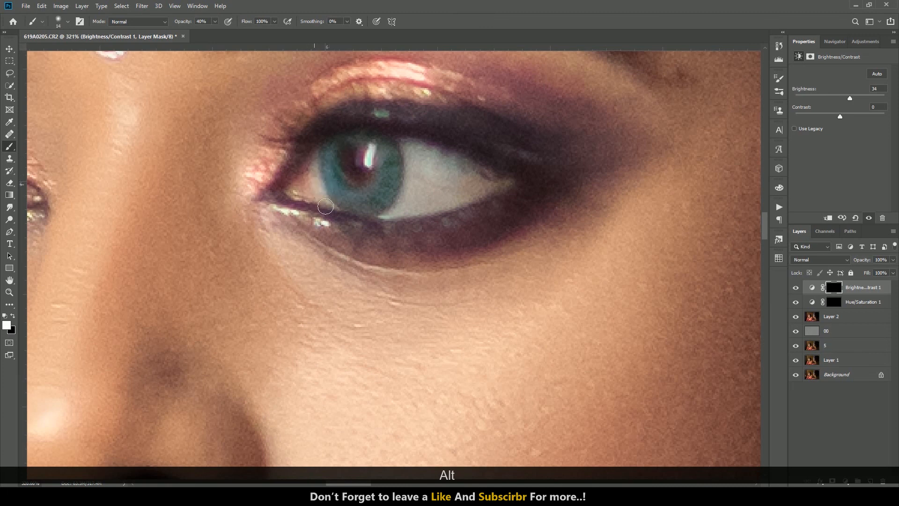
pyautogui.moveTo(407, 146)
pyautogui.mouseDown()
pyautogui.moveTo(523, 197)
pyautogui.moveTo(399, 220)
pyautogui.moveTo(408, 226)
pyautogui.moveTo(425, 174)
pyautogui.moveTo(437, 215)
pyautogui.mouseUp()
pyautogui.keyDown('alt'); pyautogui.rightClick(436, 193); pyautogui.keyUp('alt')
pyautogui.moveTo(434, 181)
pyautogui.mouseDown()
pyautogui.moveTo(439, 211)
pyautogui.moveTo(469, 186)
pyautogui.moveTo(506, 192)
pyautogui.moveTo(457, 195)
pyautogui.mouseUp()
# - Brighten the white of the bride's right eye on the same mask with a 19 px brush at 40% opacity
pyautogui.scroll(-5, 432, 188)
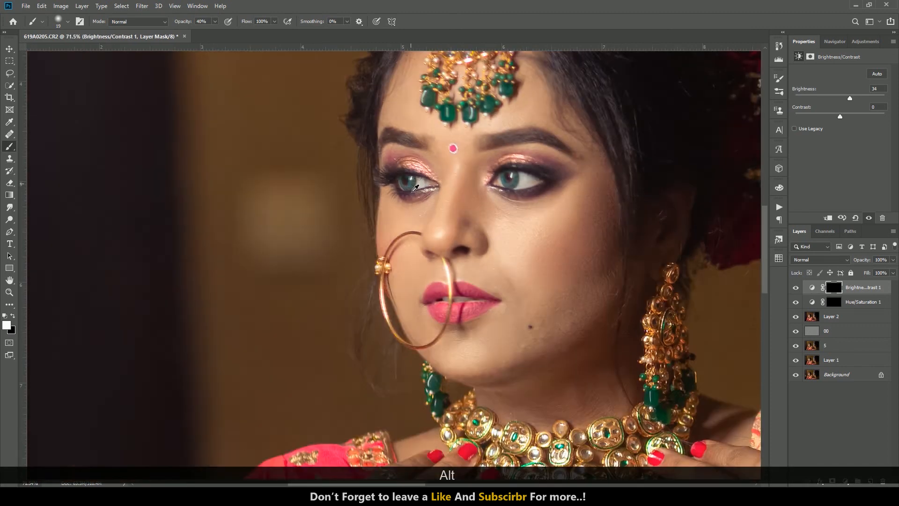
pyautogui.scroll(5, 432, 188)
pyautogui.scroll(1, 432, 188)
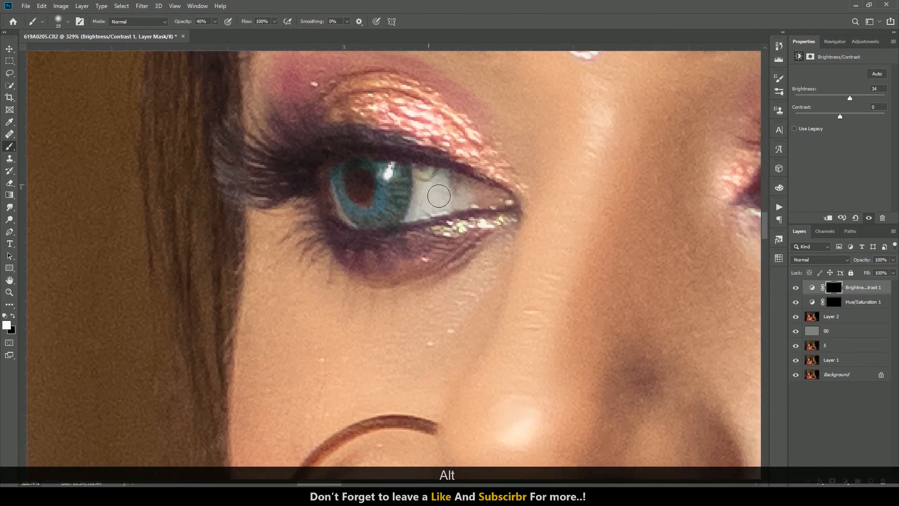
pyautogui.moveTo(435, 201)
pyautogui.mouseDown()
pyautogui.moveTo(427, 225)
pyautogui.moveTo(475, 206)
pyautogui.moveTo(513, 206)
pyautogui.moveTo(453, 196)
pyautogui.mouseUp()
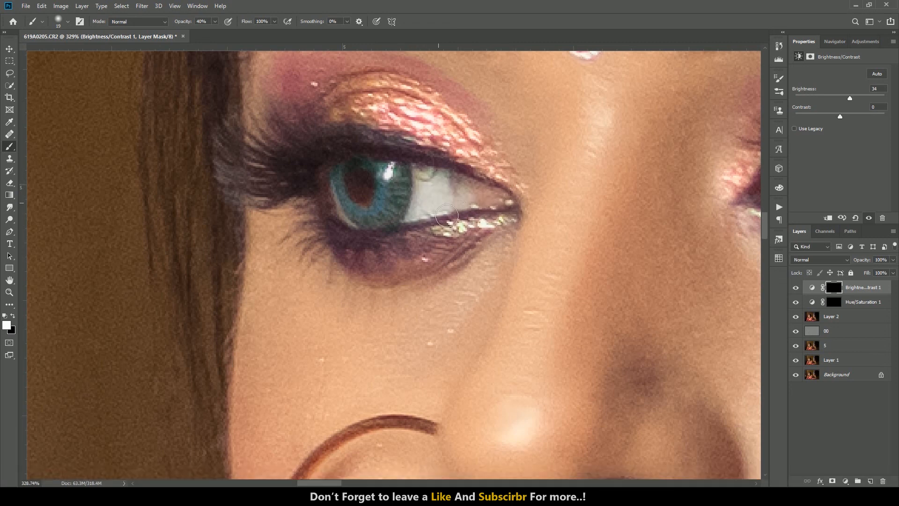
# - Compare the whole retouched portrait with the original by showing only the Background layer and restoring all layers
pyautogui.scroll(-8, 435, 194)
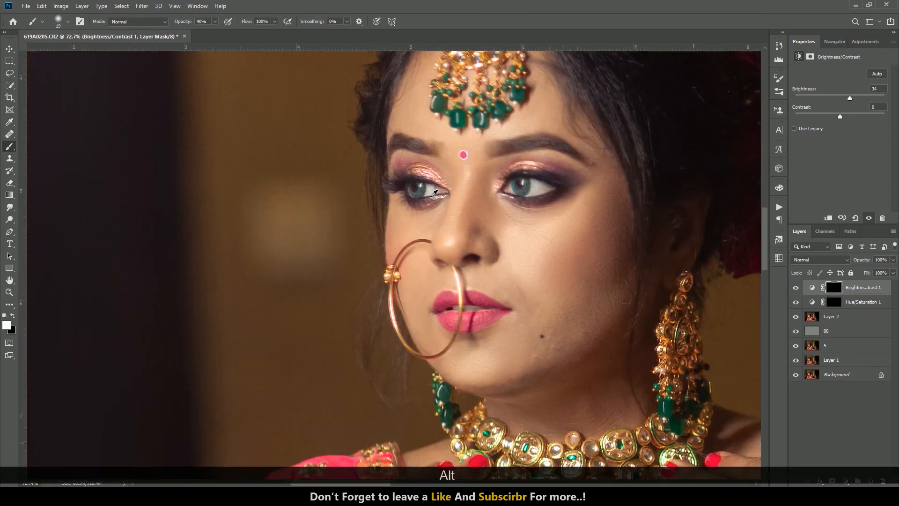
pyautogui.scroll(-4, 434, 193)
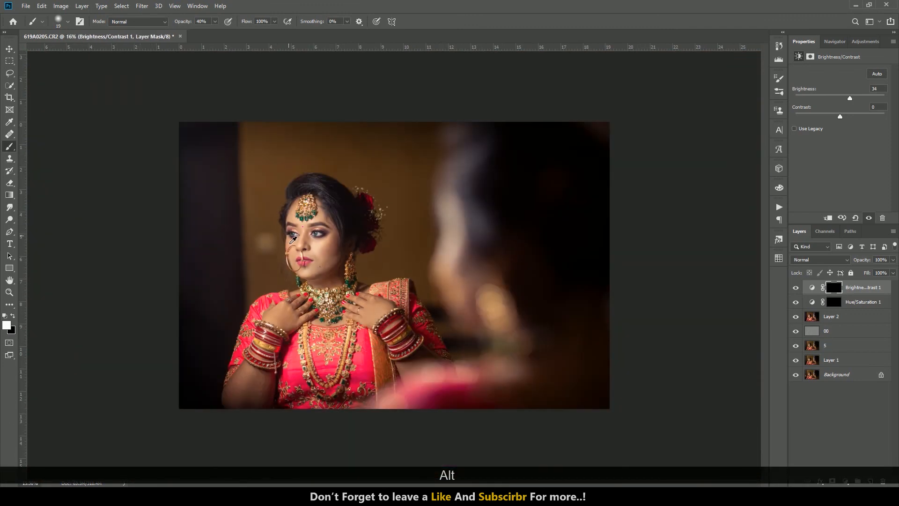
pyautogui.scroll(2, 293, 237)
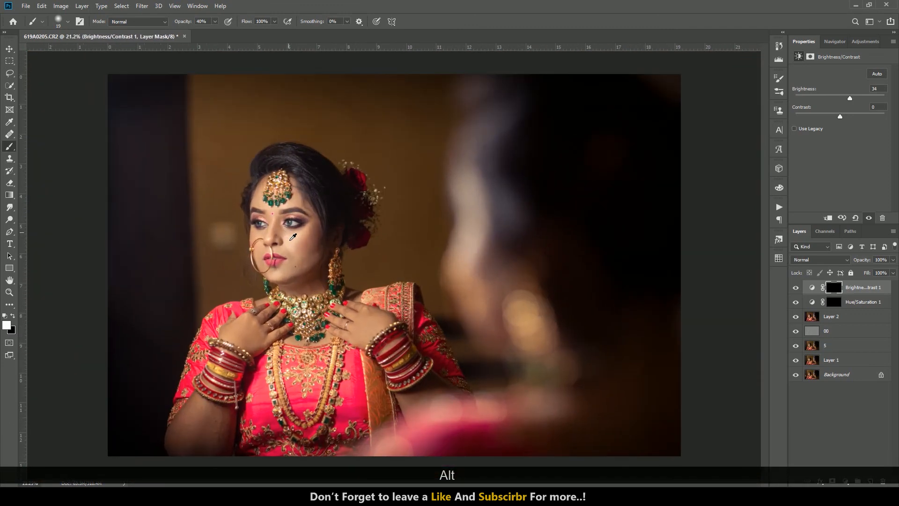
pyautogui.click(9, 49)
pyautogui.scroll(-1, 311, 280)
pyautogui.scroll(1, 311, 279)
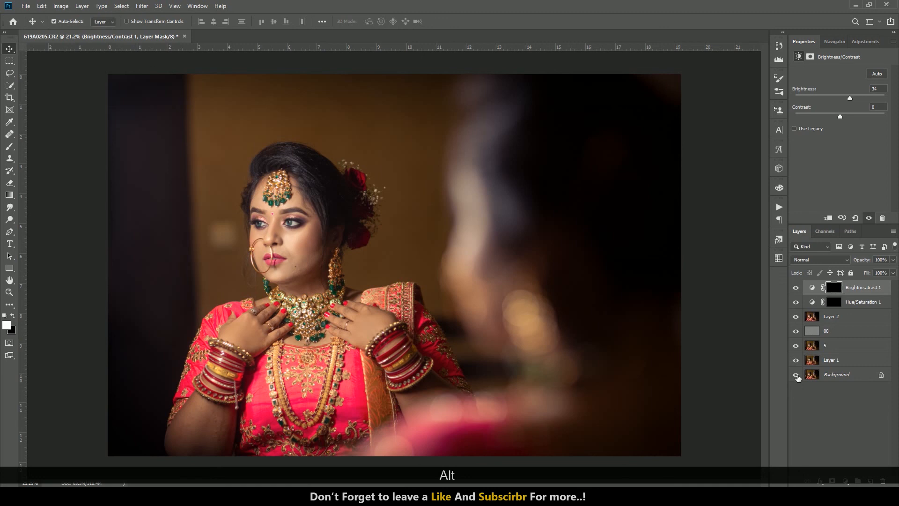
pyautogui.scroll(1, 397, 247)
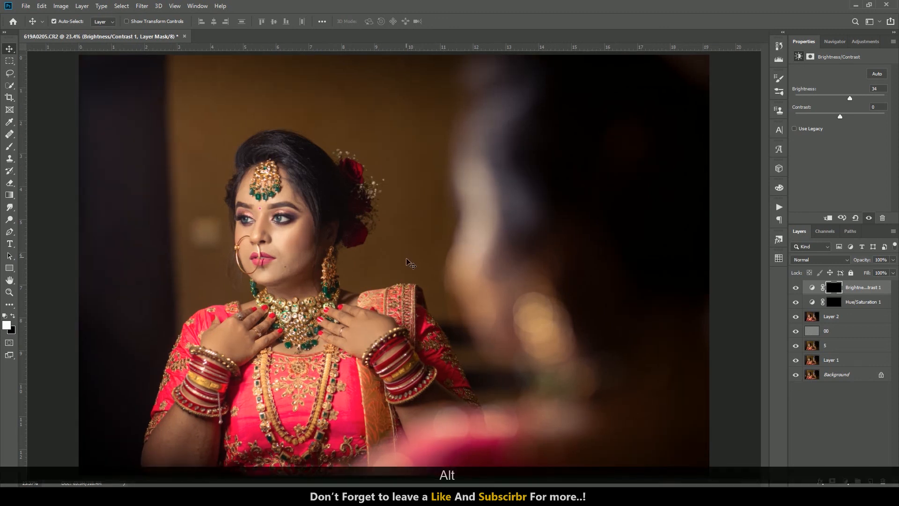
pyautogui.keyDown('alt'); pyautogui.click(796, 376); pyautogui.keyUp('alt')
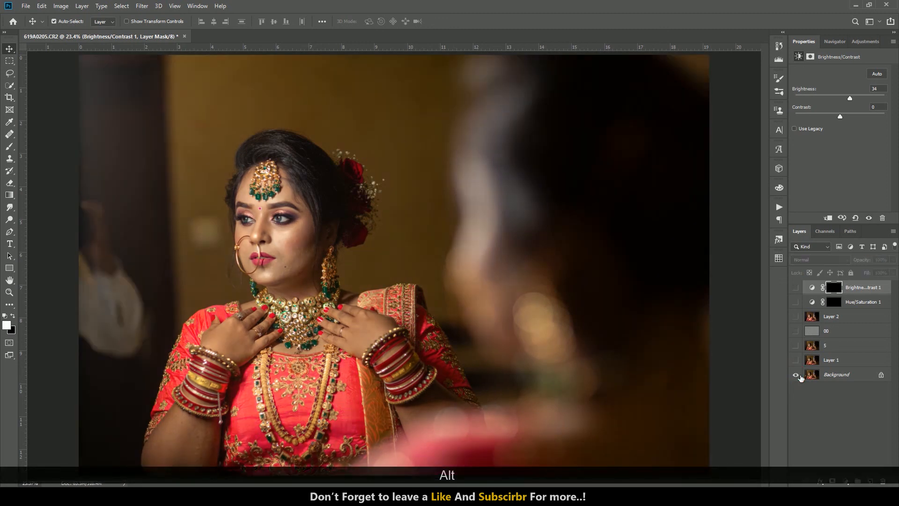
pyautogui.keyDown('alt'); pyautogui.click(797, 375); pyautogui.keyUp('alt')
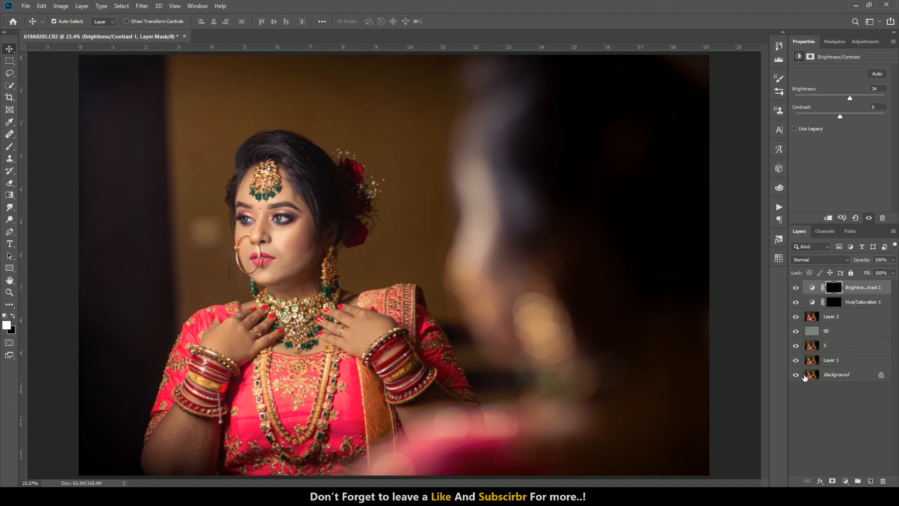
# - Add a new layer at the top of the stack and stamp all visible layers into it
pyautogui.click(871, 481)
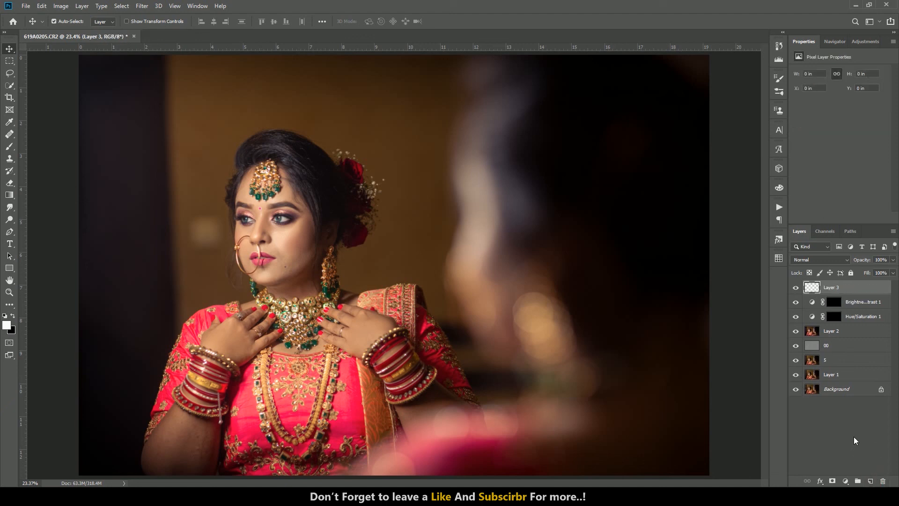
pyautogui.hotkey('ctrl', 'shift', 'alt', 'e')
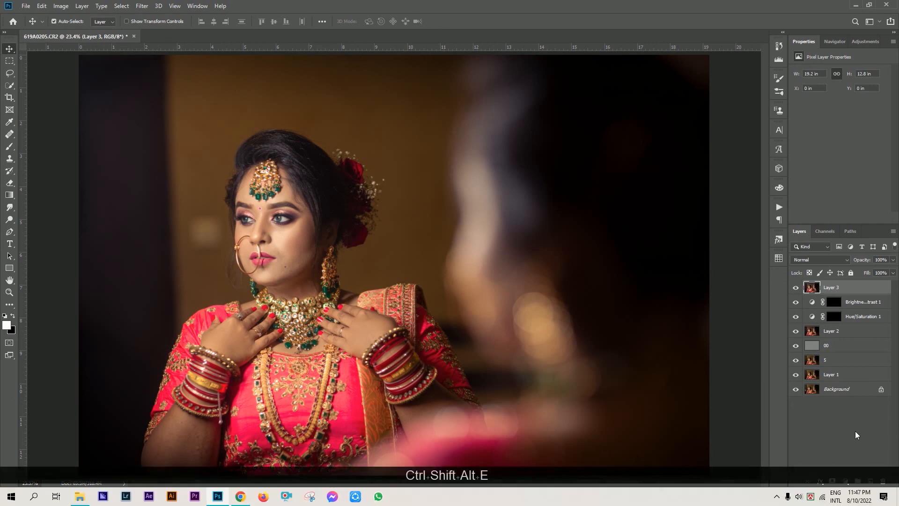